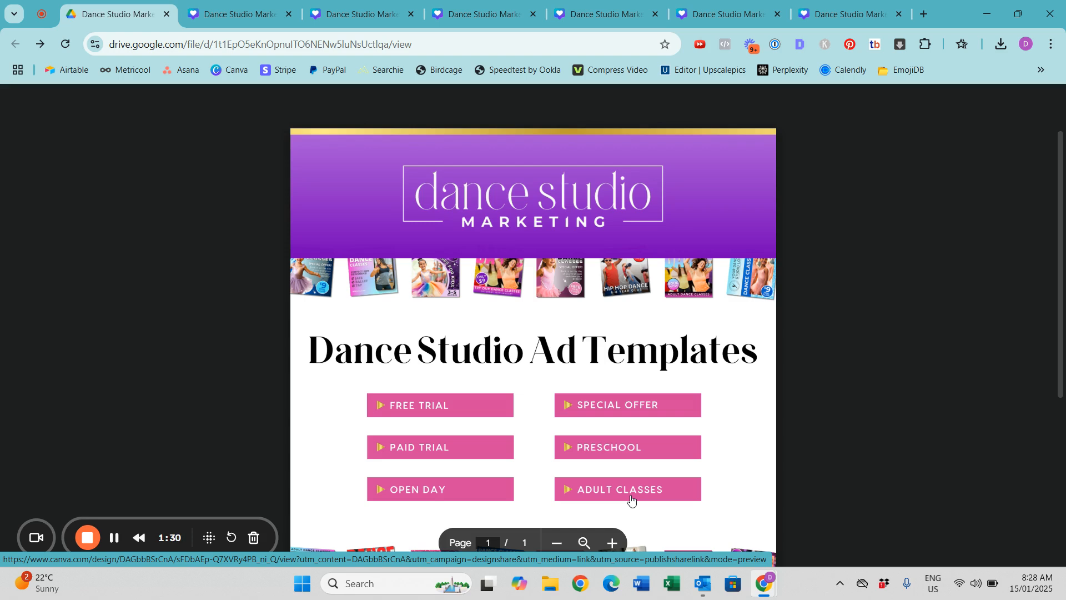
In the 'Free Trial' ad templates design, recolour page 1's deep pink circle with the brand purple and apply the change to all matching elements
left_click(228, 14)
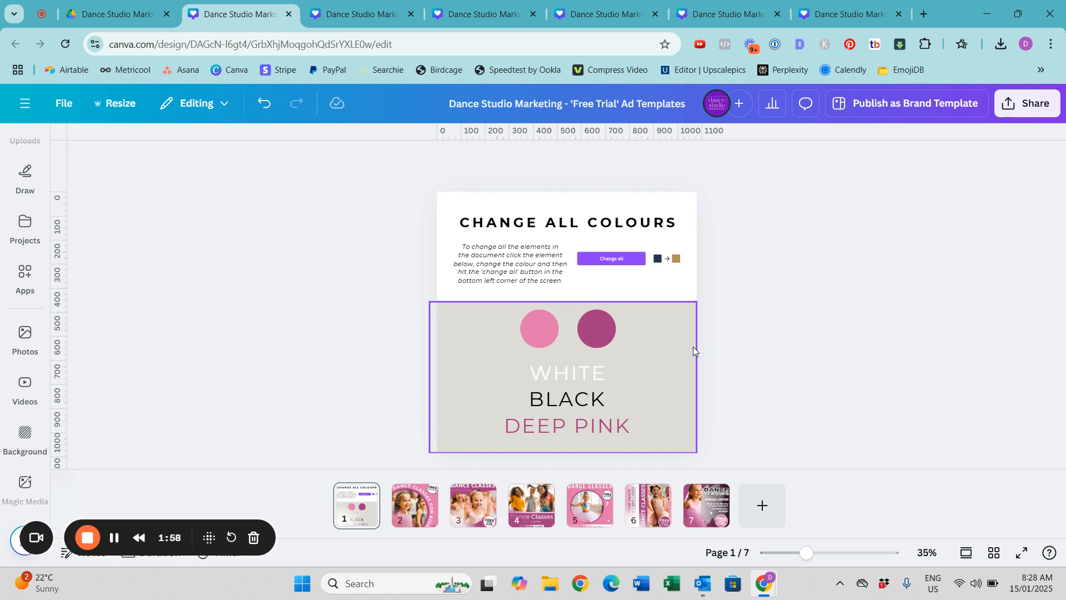
left_click(598, 328)
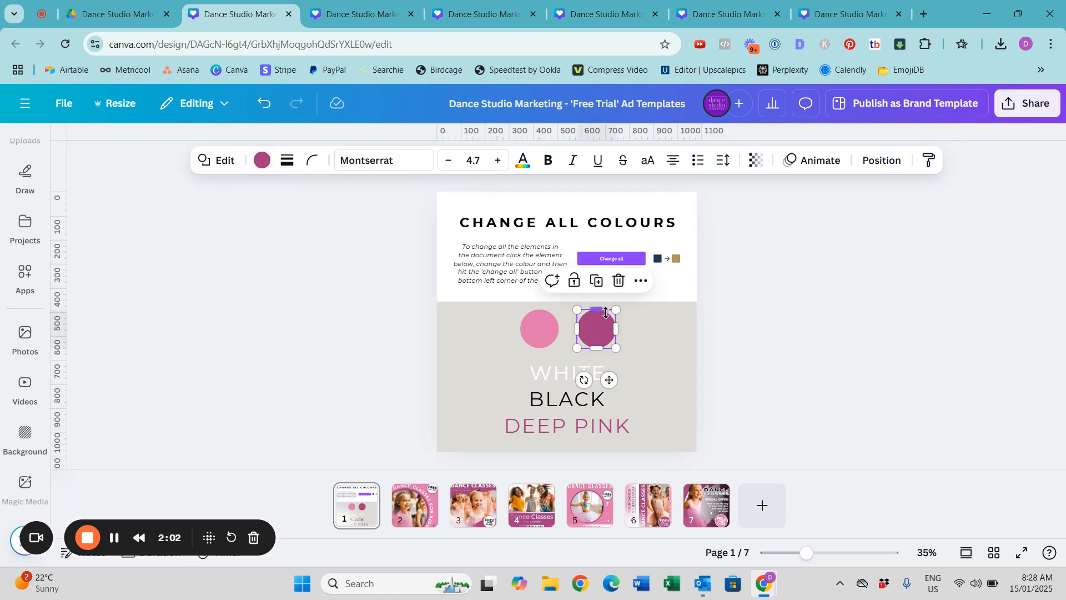
left_click(262, 164)
left_click(77, 435)
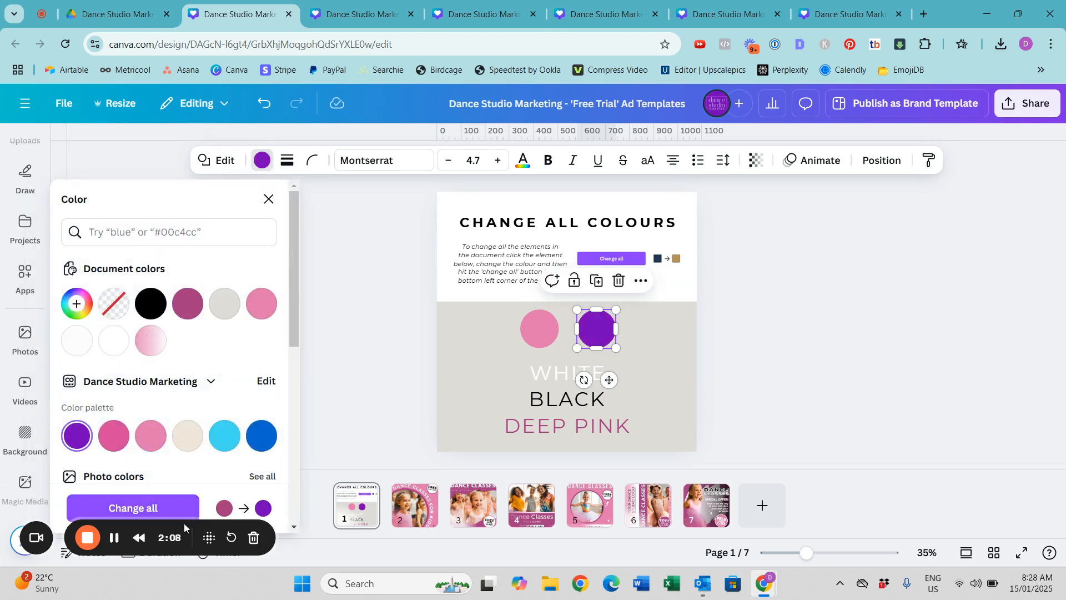
left_click_drag(184, 523, 986, 493)
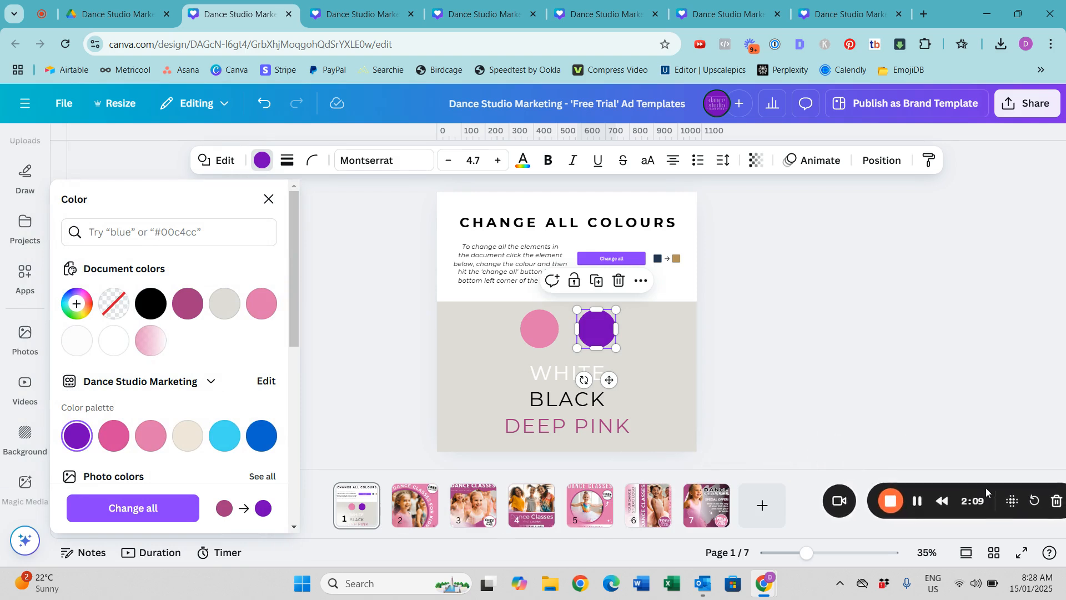
left_click(140, 508)
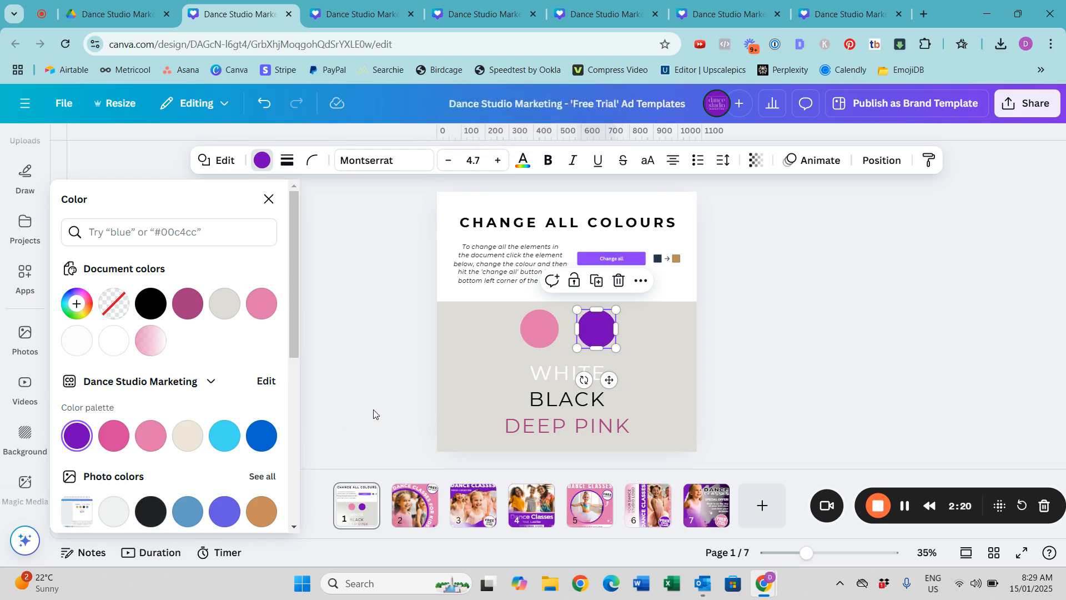
Recolour the light pink circle to pale lilac #E4B5F2 and apply the change to all matching elements
left_click(539, 327)
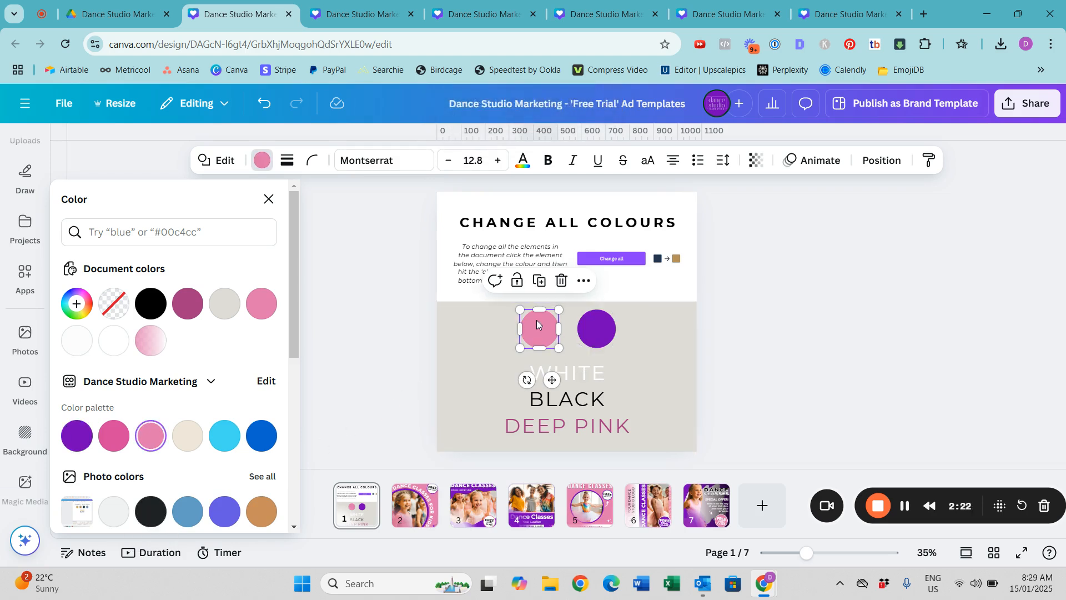
left_click(76, 303)
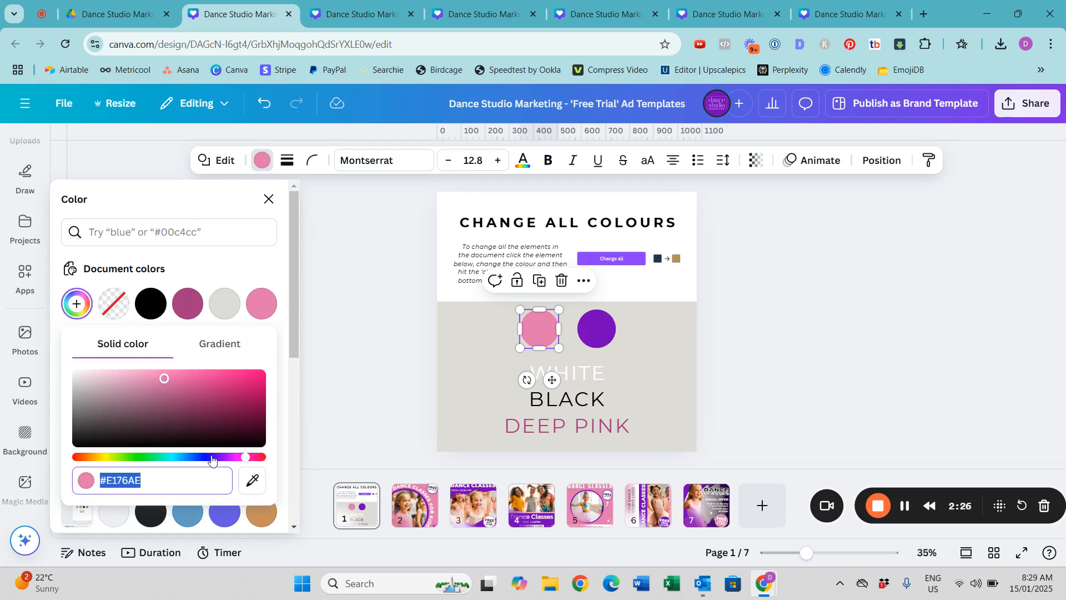
left_click_drag(245, 456, 223, 457)
left_click_drag(161, 385, 121, 374)
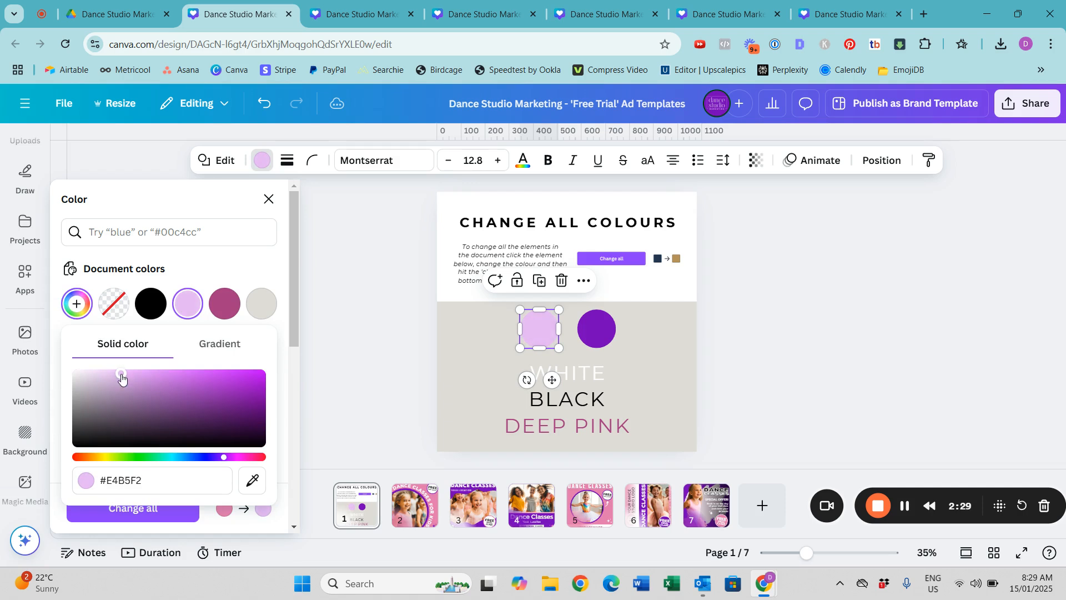
left_click(151, 518)
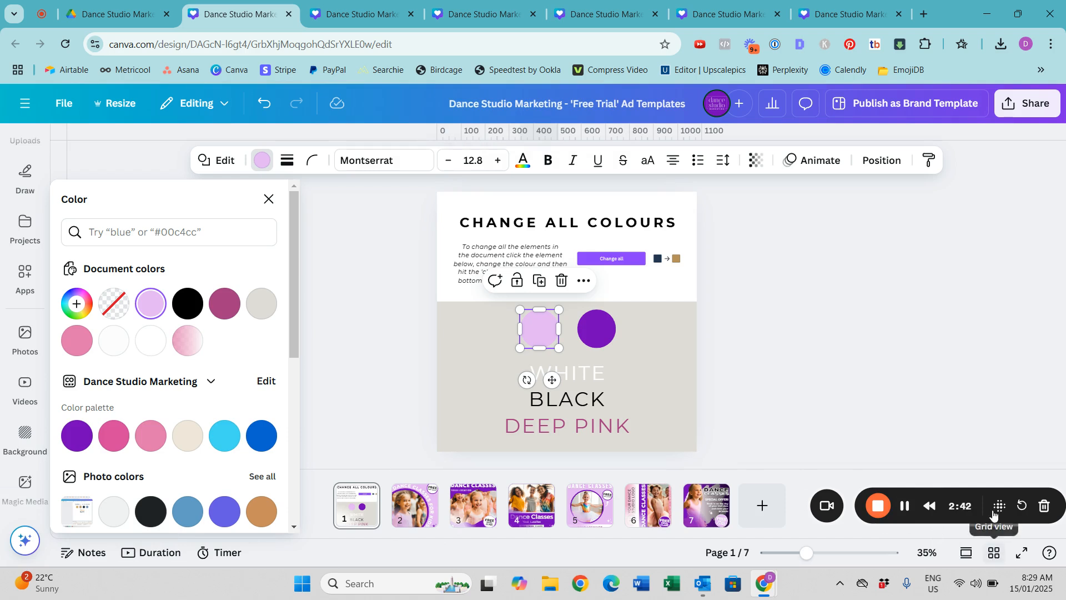
Review all pages in an overview, open page 2 and replace its circular photo with the uploaded picture of the girl in the DiLi top
left_click(996, 555)
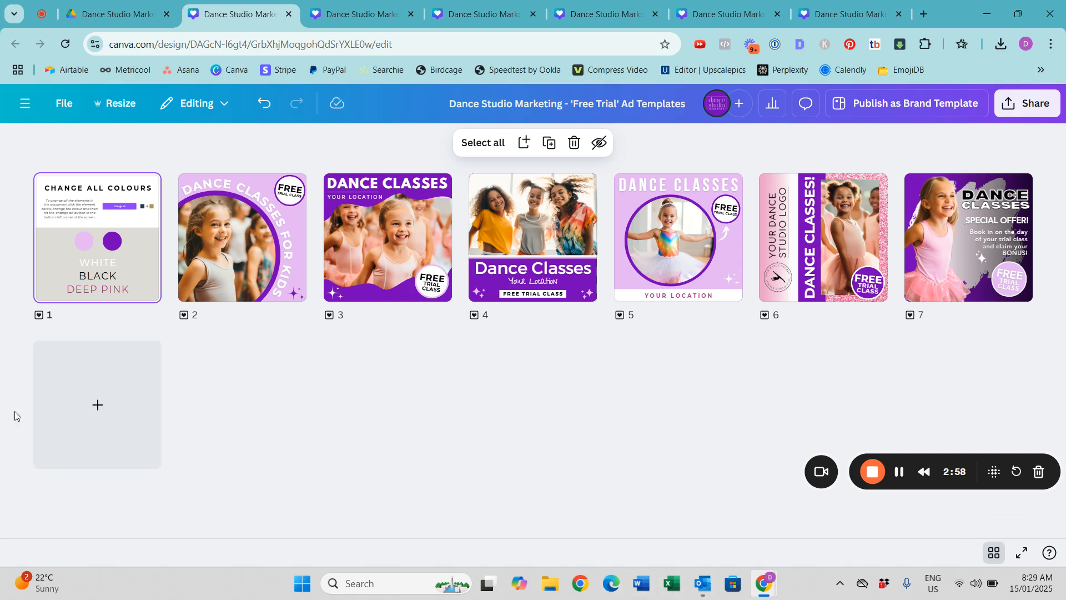
double_click(213, 259)
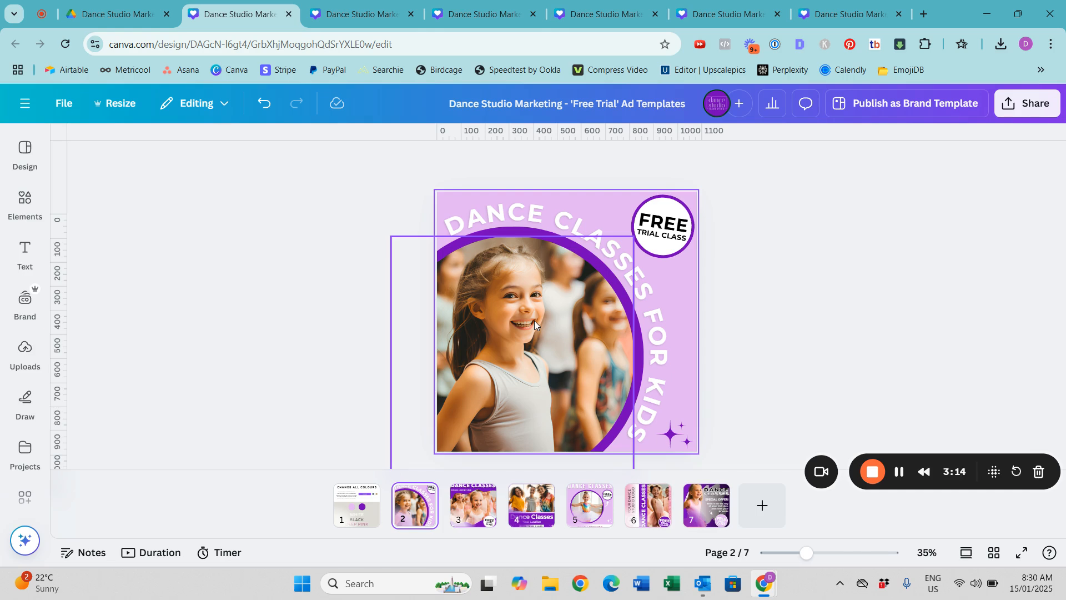
left_click(25, 399)
left_click(24, 350)
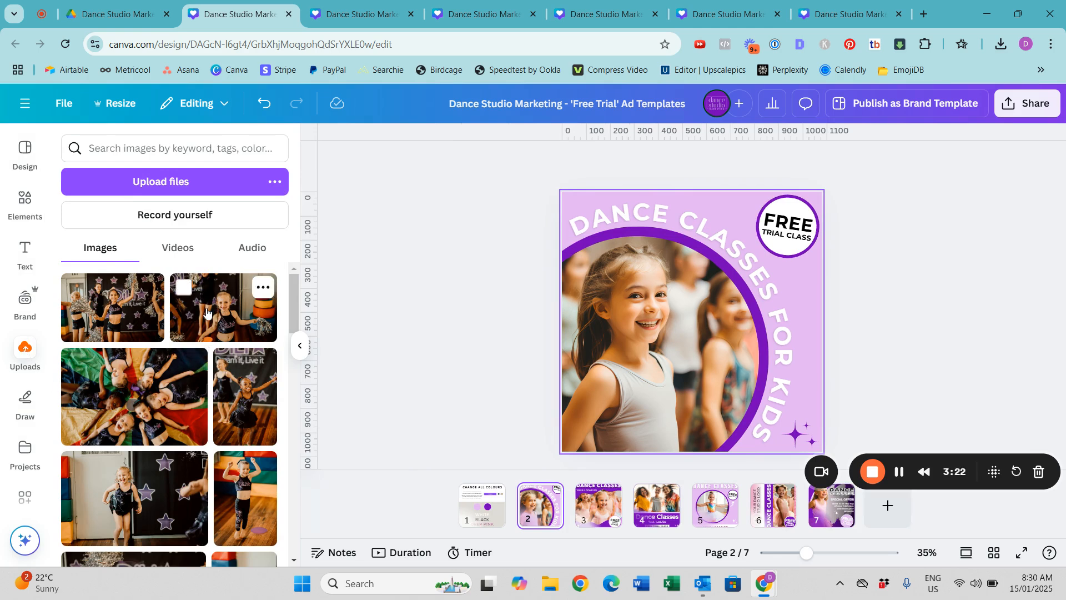
left_click_drag(217, 311, 600, 305)
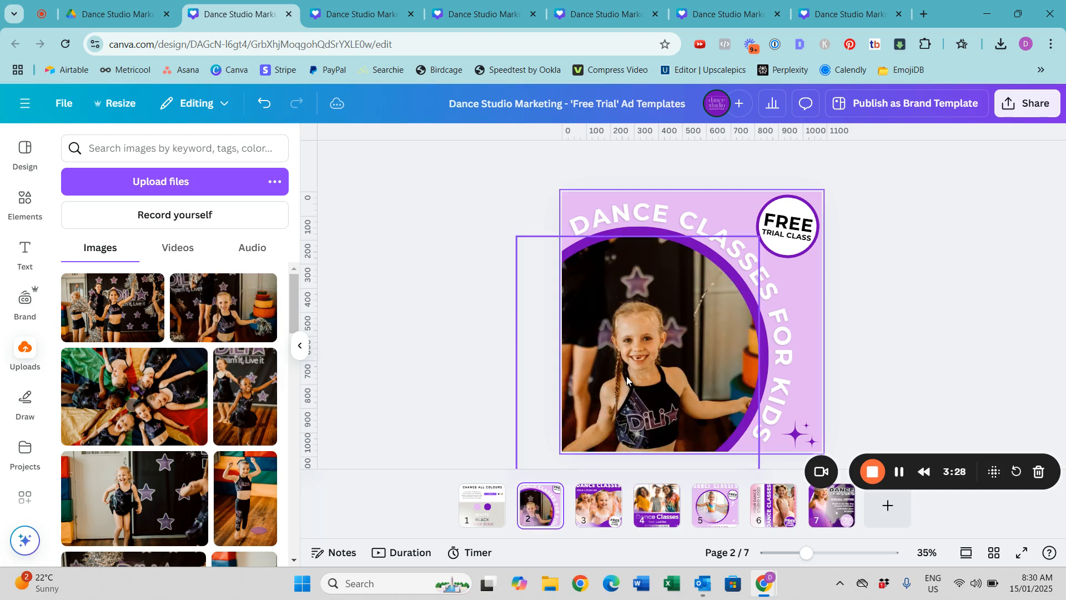
Enlarge and reposition the photo inside page 2's circular frame so the smiling girl fills the circle, and apply the crop
double_click(627, 380)
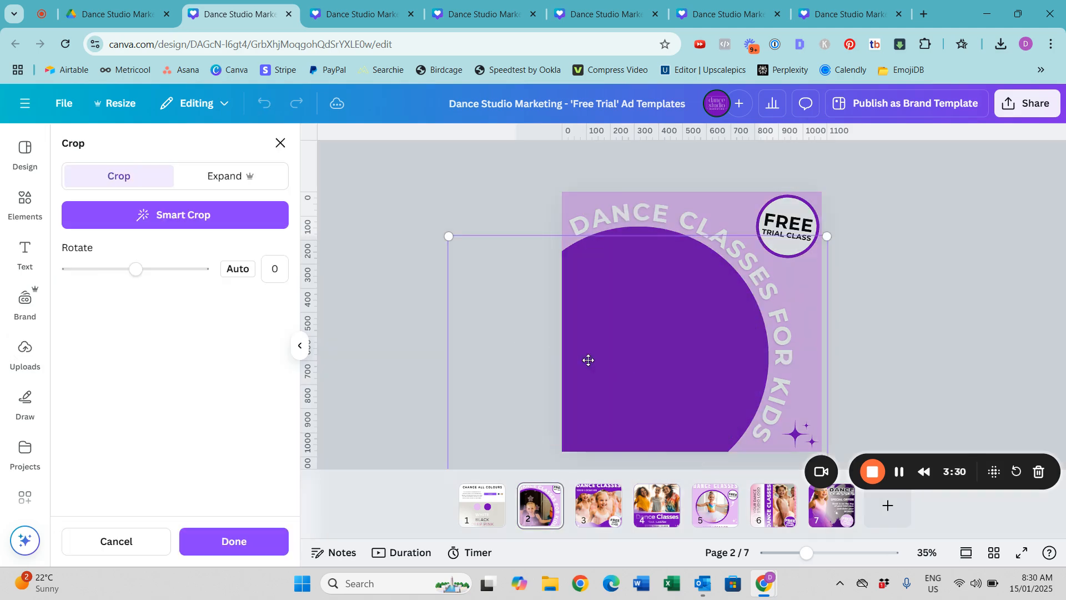
left_click_drag(449, 236, 502, 233)
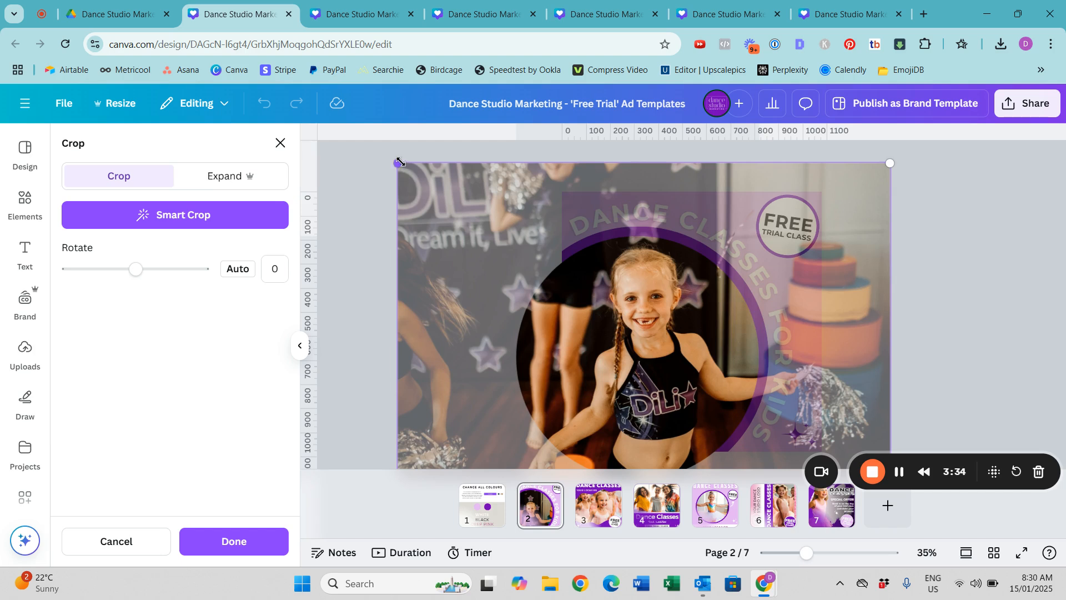
left_click_drag(397, 163, 360, 152)
left_click_drag(445, 195, 444, 214)
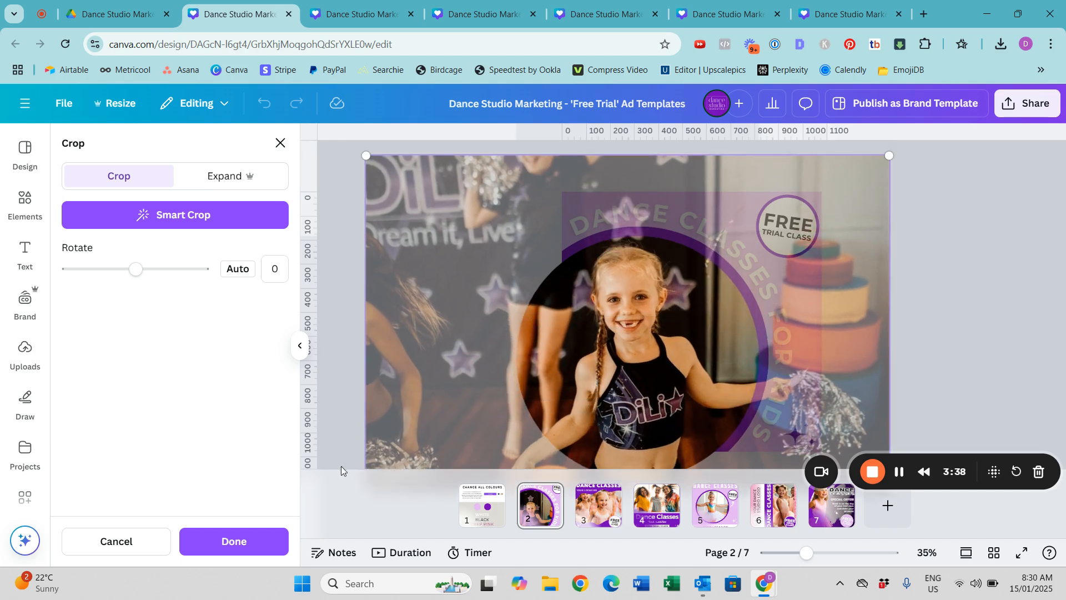
left_click(253, 542)
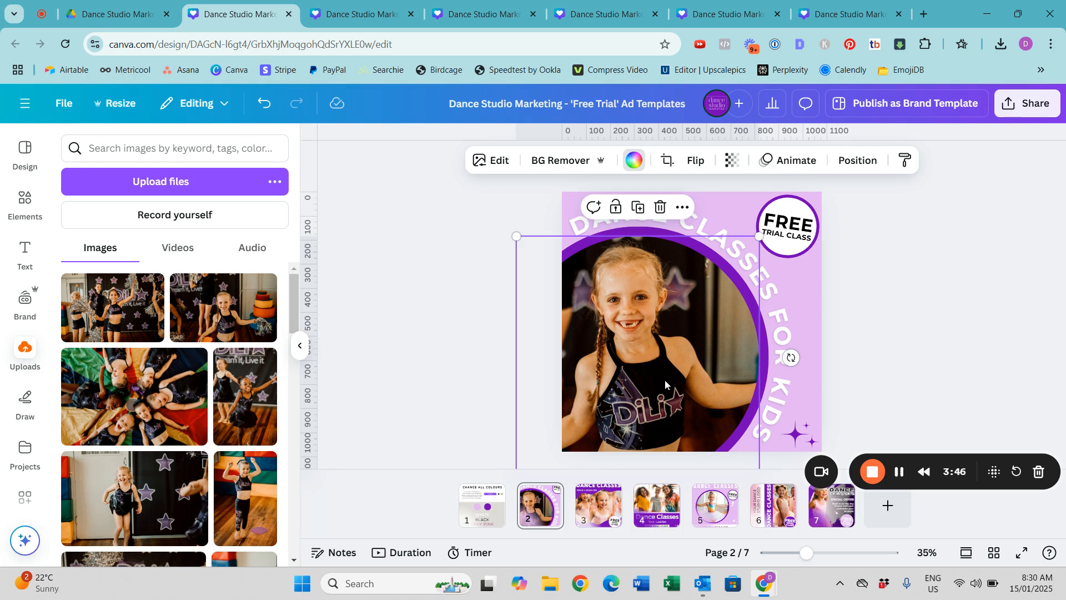
Raise the brightness of page 2's framed photo to 32
left_click(490, 170)
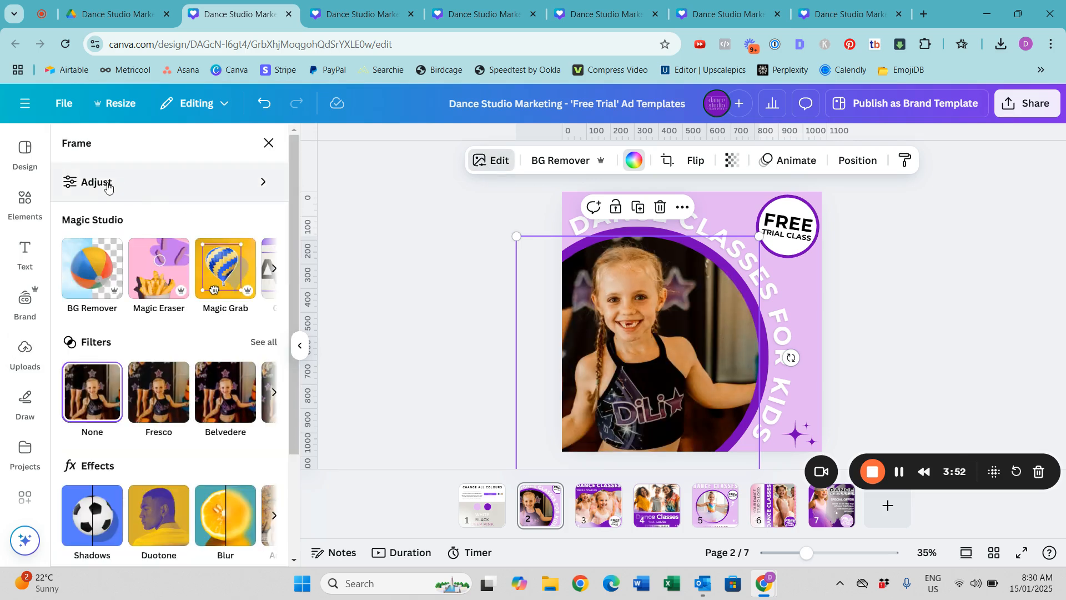
left_click(107, 184)
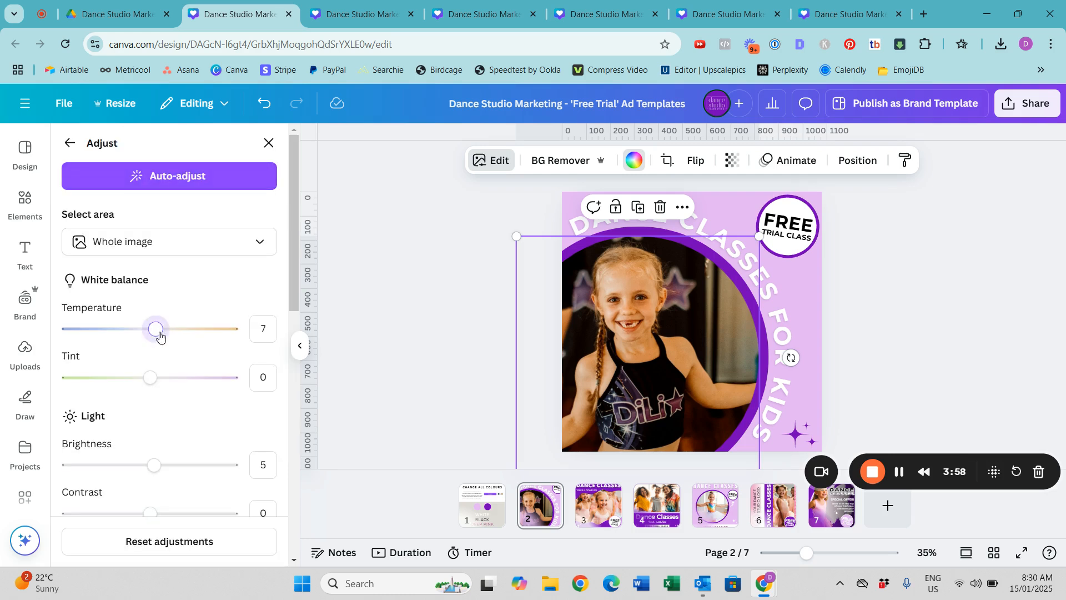
left_click_drag(156, 466, 176, 467)
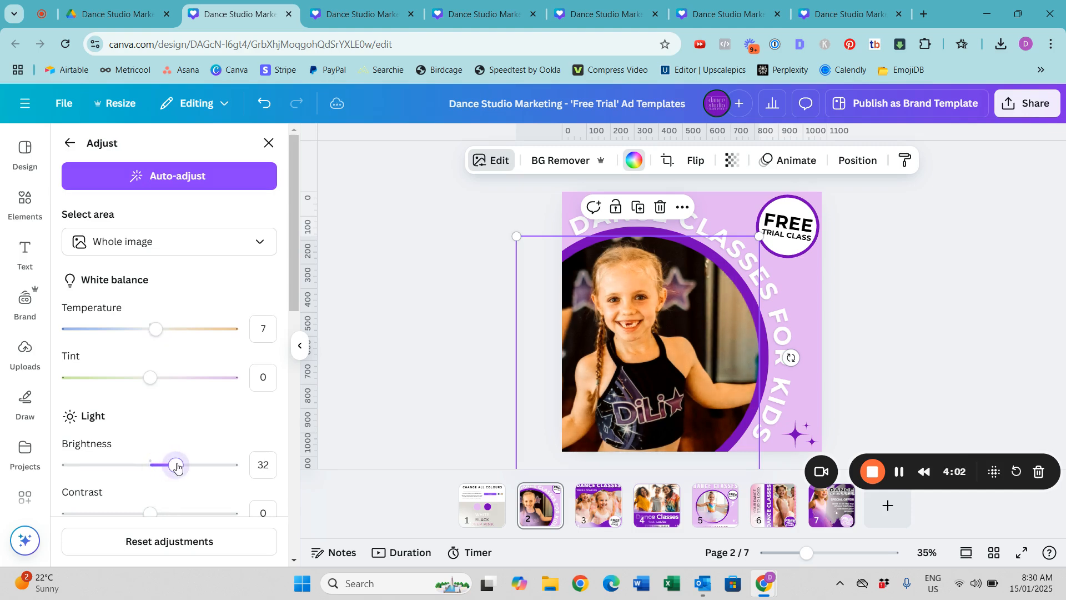
left_click(898, 351)
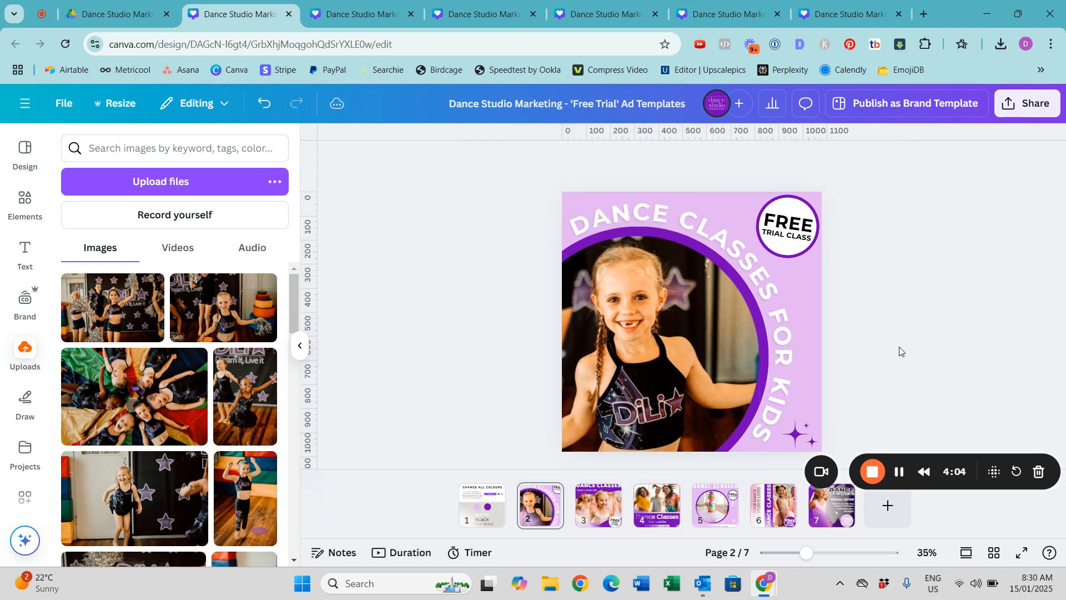
Apply an Outline effect in black to the curved 'DANCE CLASSES FOR KIDS' text on page 2
left_click(792, 359)
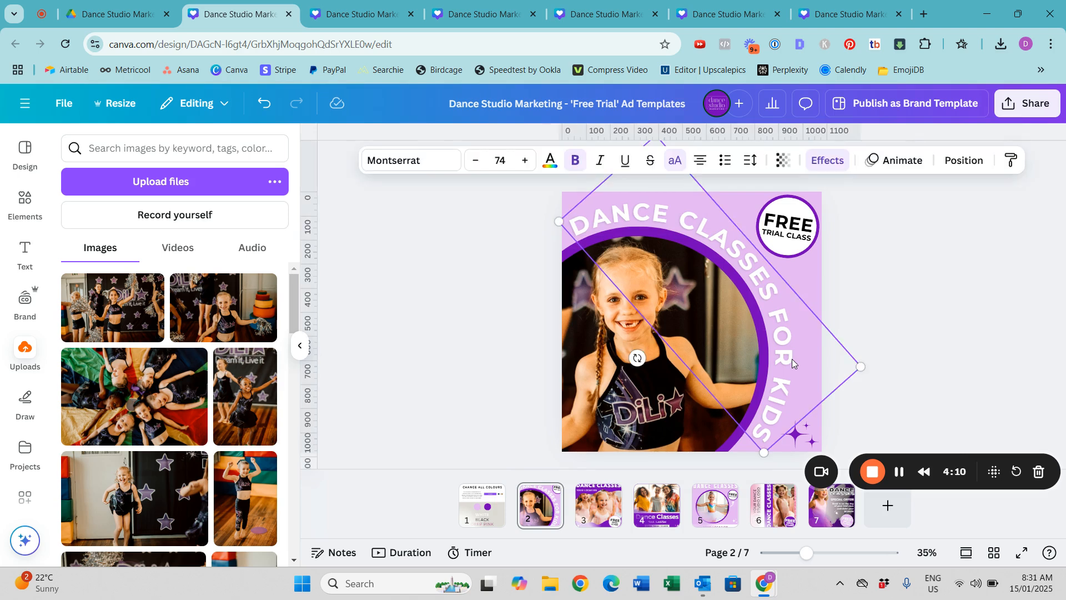
left_click(828, 161)
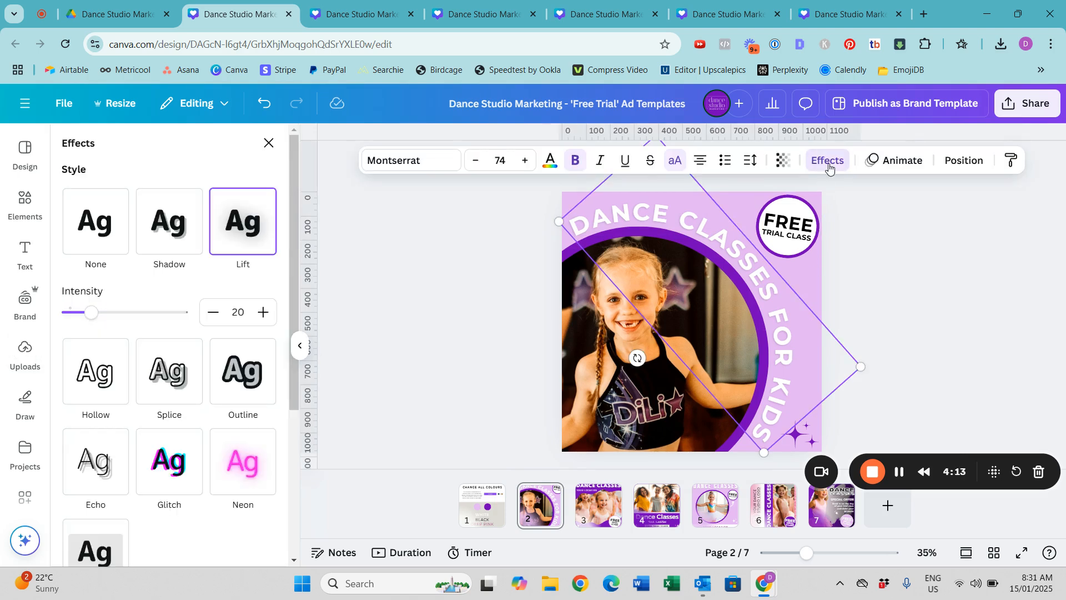
left_click(245, 382)
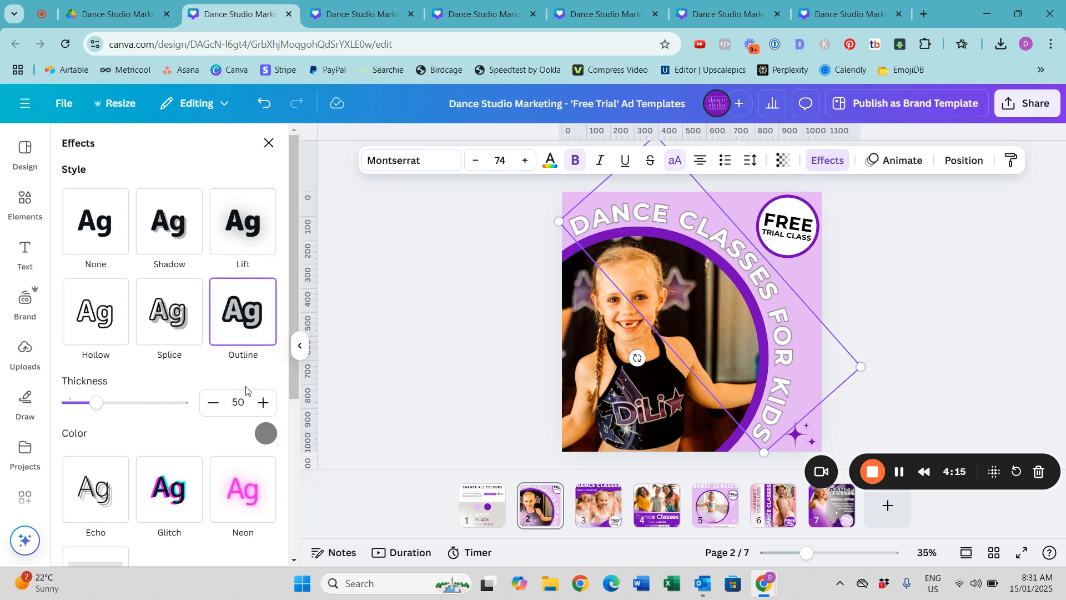
left_click(266, 433)
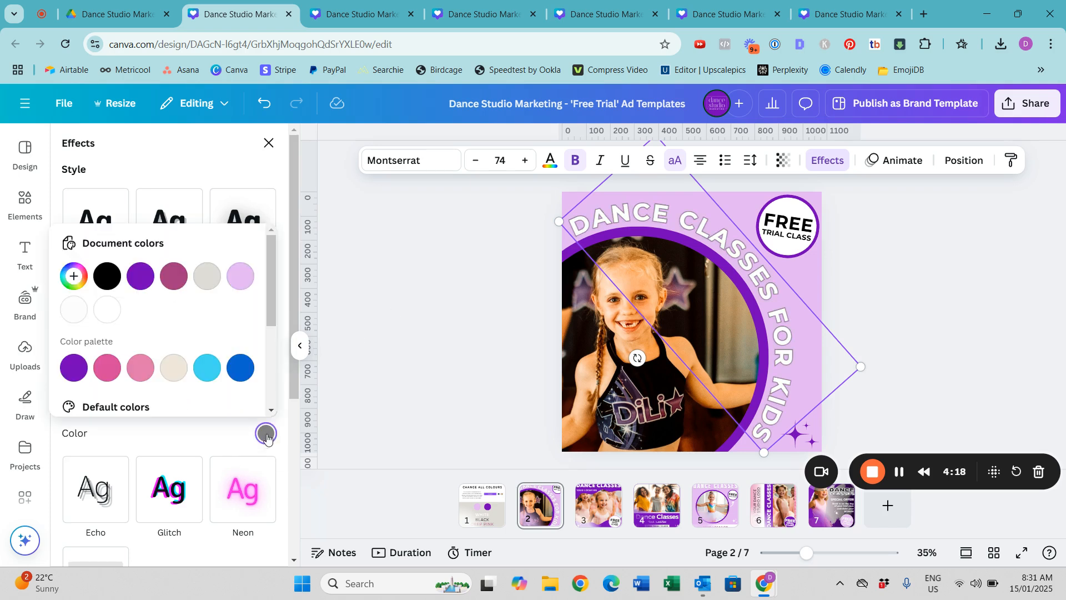
left_click(108, 283)
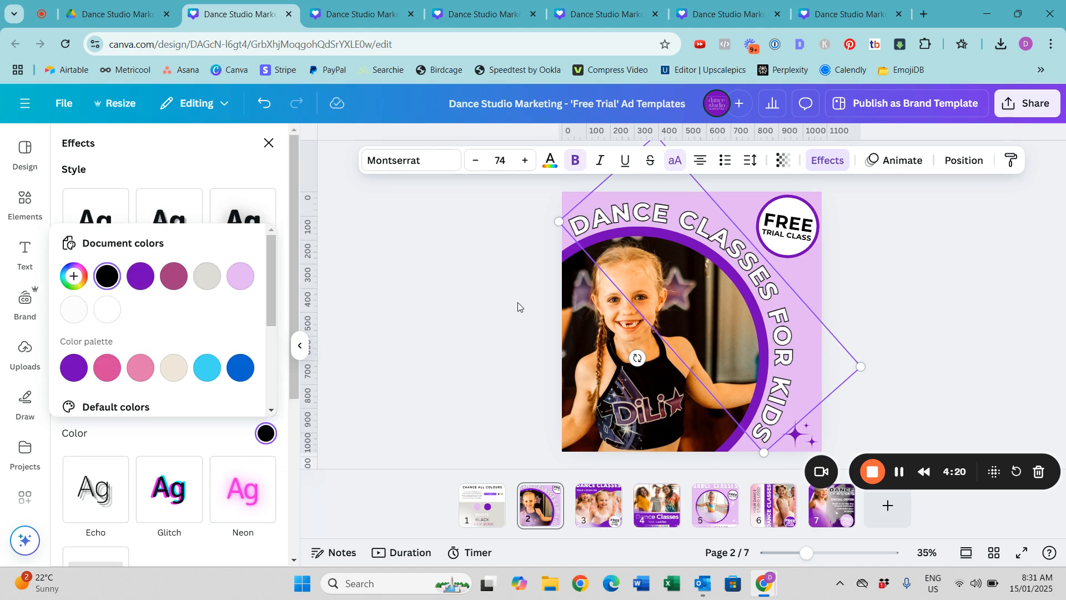
left_click(900, 274)
left_click(901, 275)
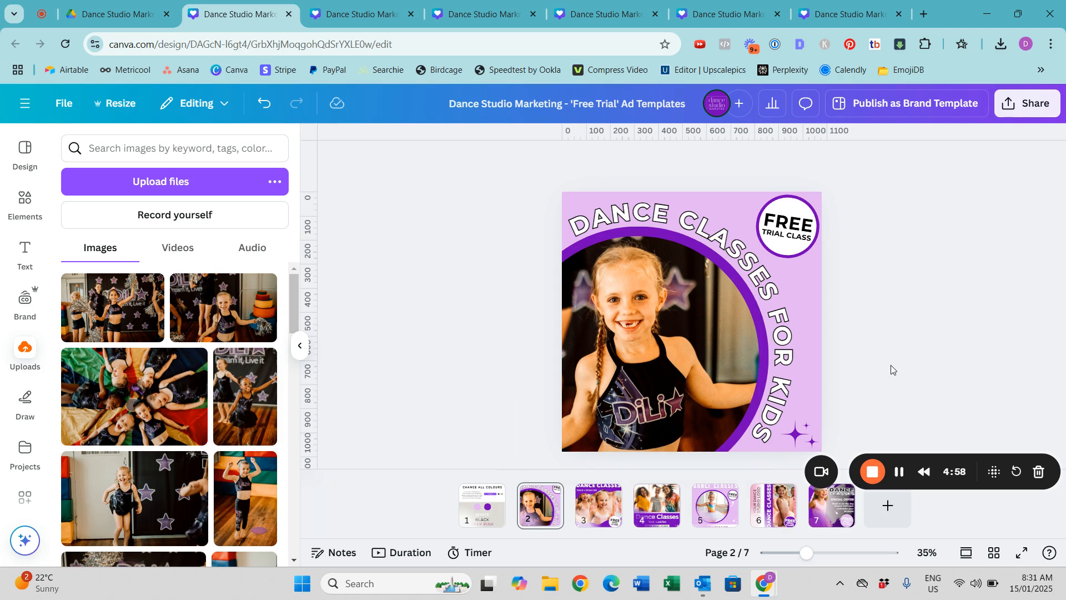
On page 7, add the uploaded photo of the girl holding a red phone, place it over the template dancer and remove its background
left_click(833, 511)
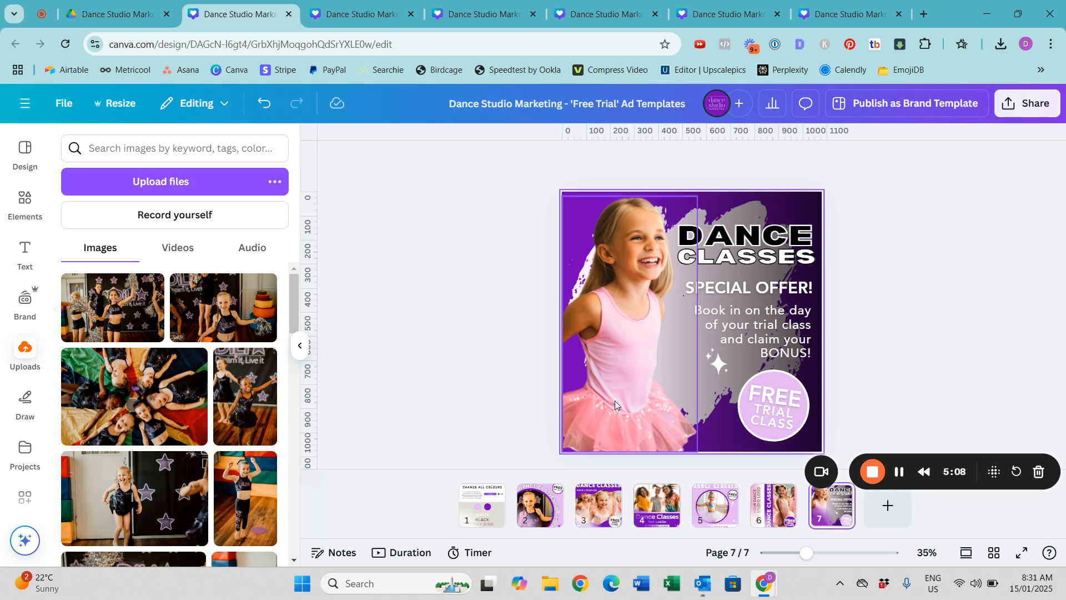
left_click_drag(294, 308, 294, 341)
left_click(248, 428)
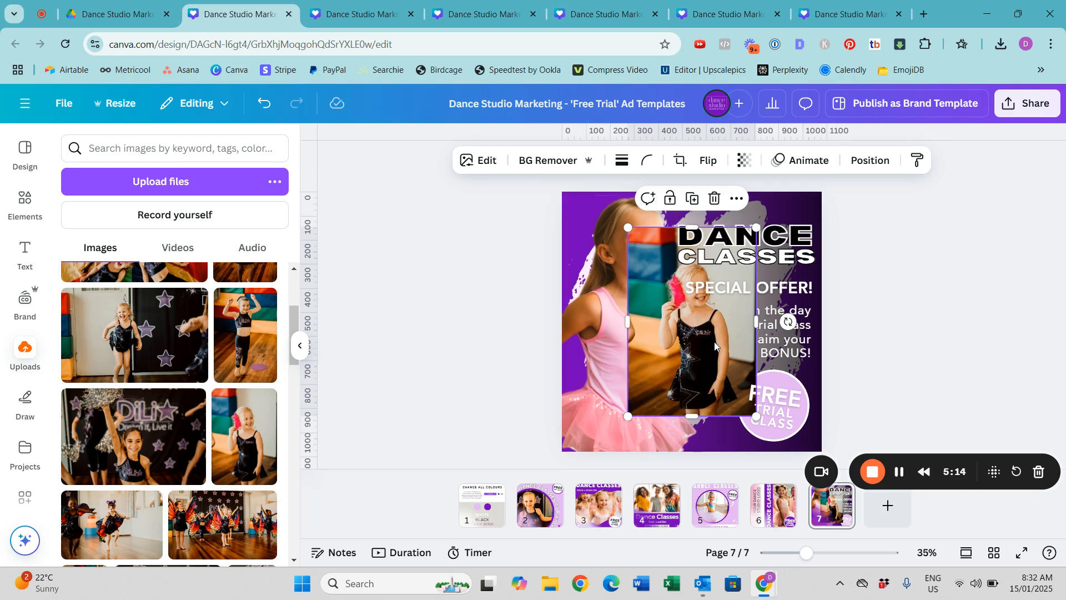
left_click_drag(717, 344, 666, 348)
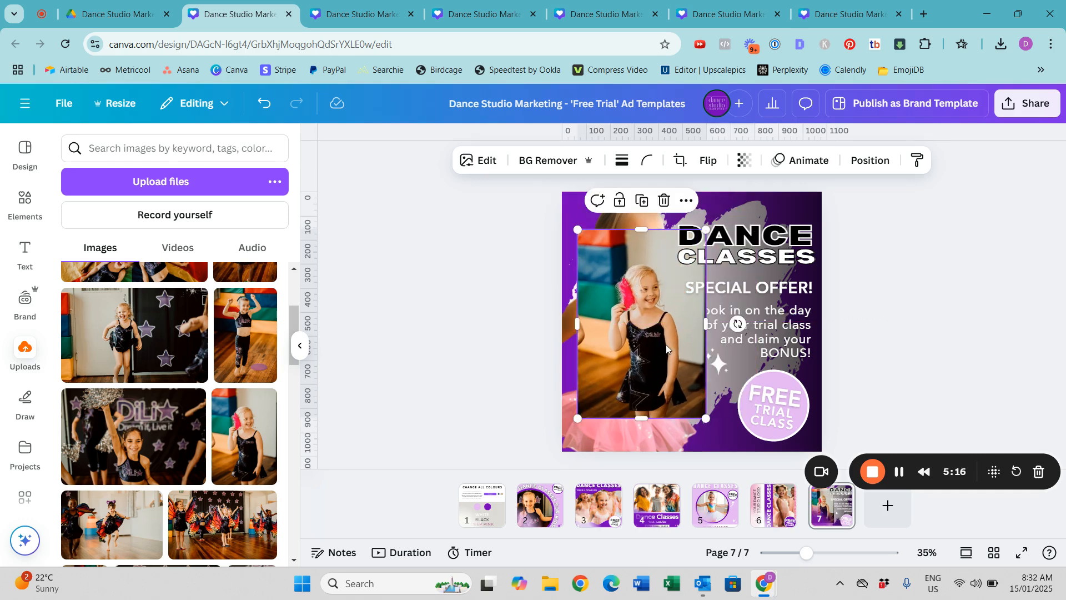
left_click(546, 161)
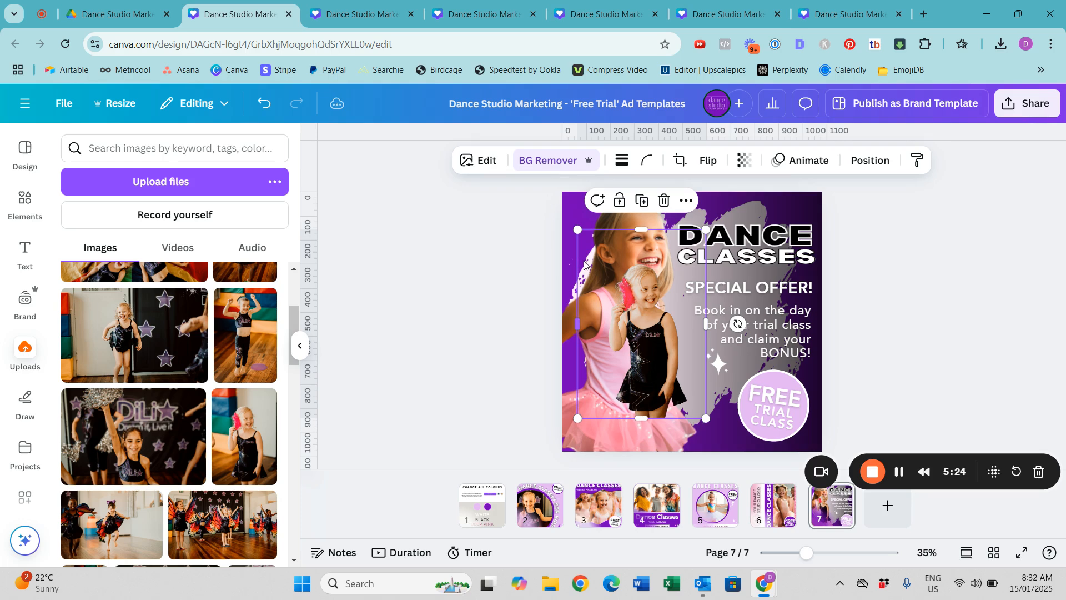
Delete the template's pink tutu dancer on page 7 and move and enlarge the cut-out girl to fill the ad's left side
left_click(632, 441)
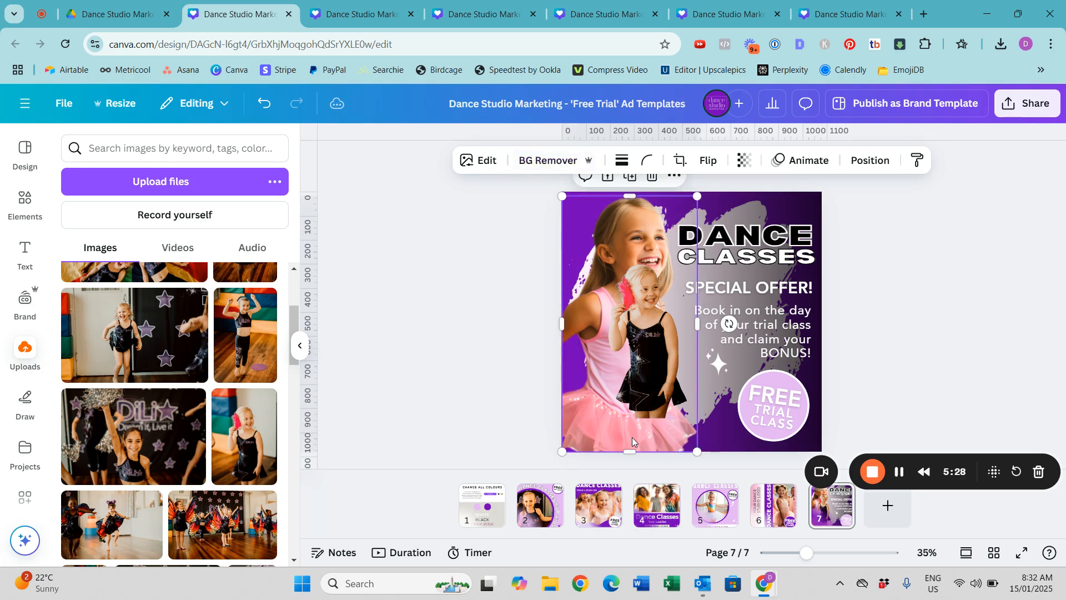
key("Delete")
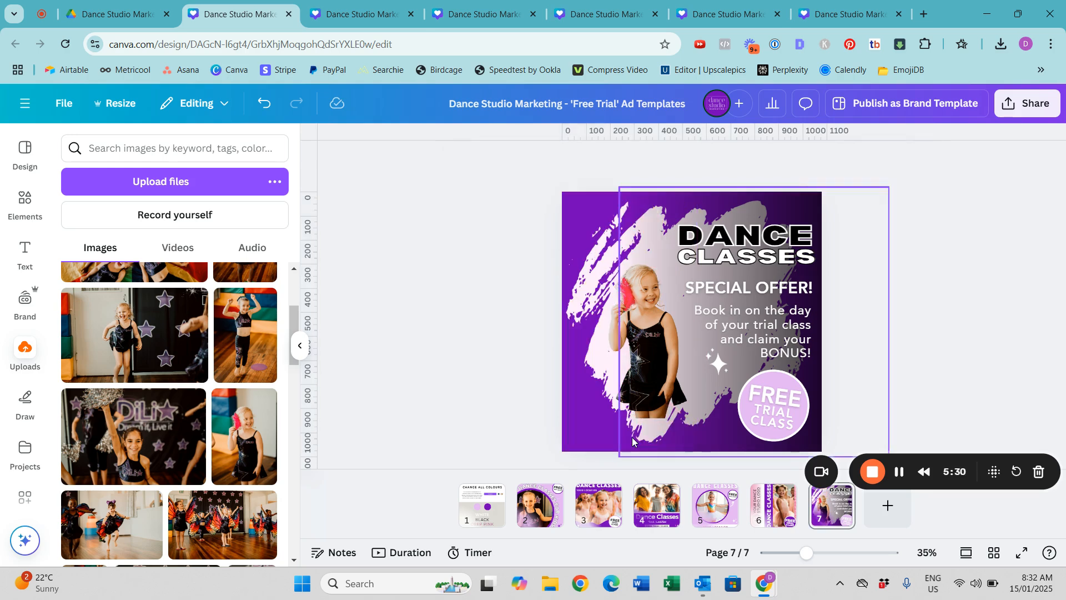
left_click_drag(658, 354, 665, 290)
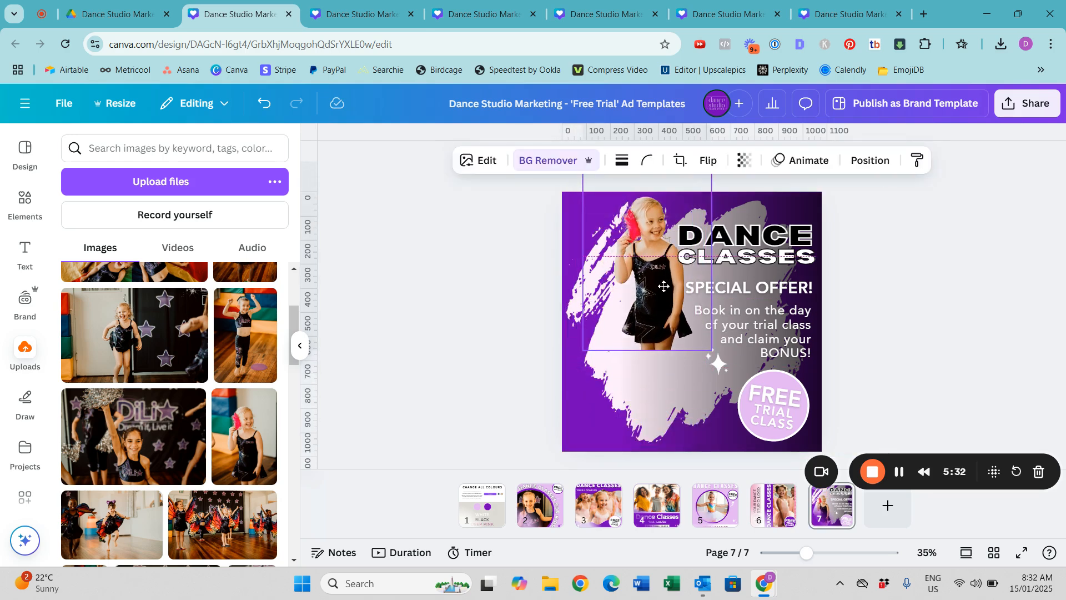
left_click_drag(581, 352, 500, 567)
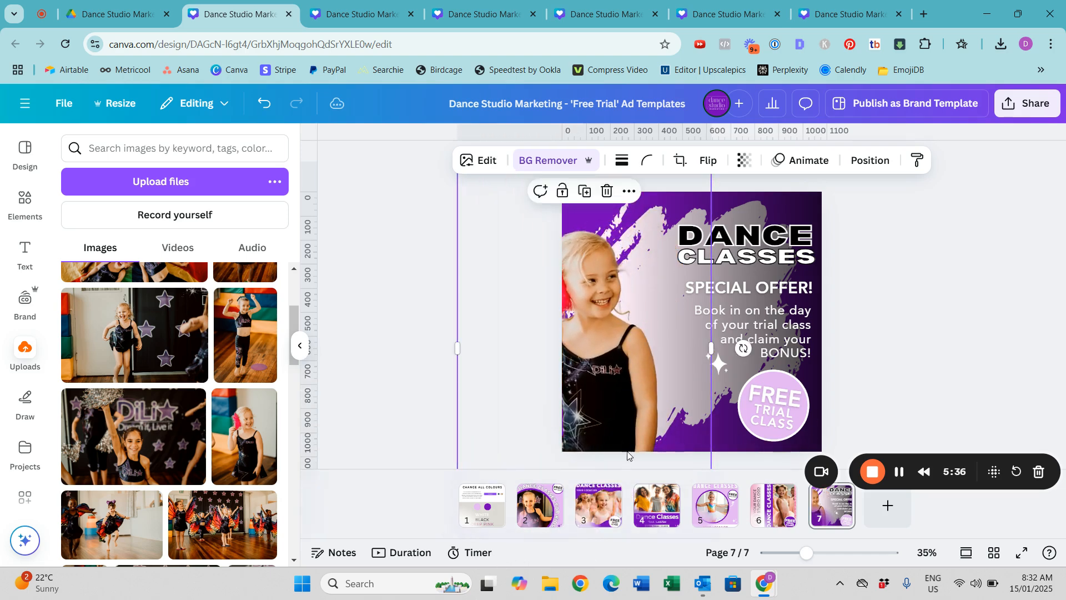
Reposition the cut-out girl on page 7 higher and further right, and set her photo's temperature to 7 and brightness to 11
left_click_drag(607, 396, 645, 363)
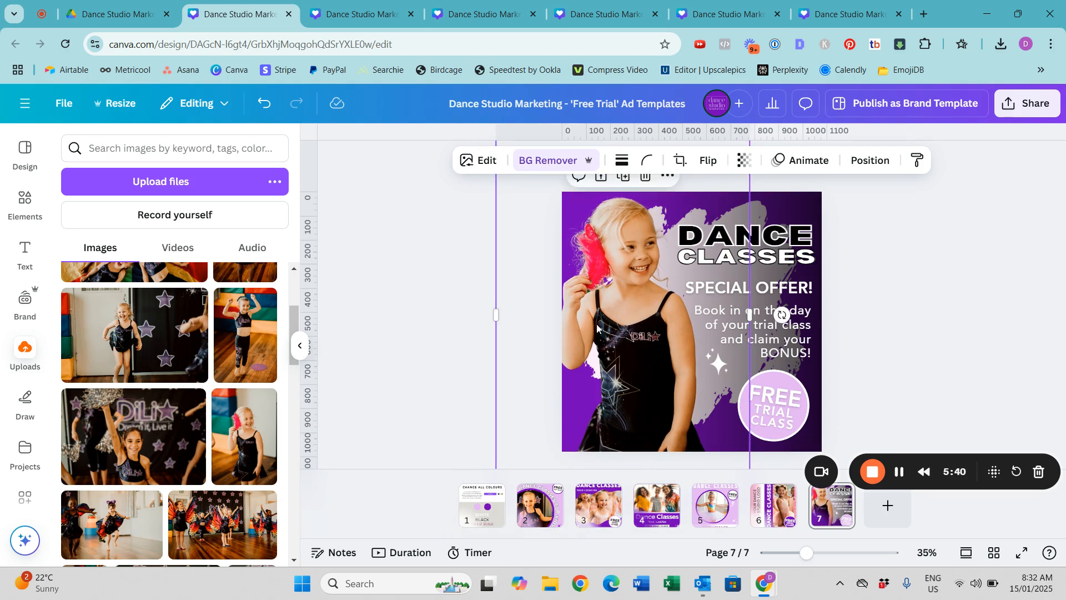
left_click(478, 167)
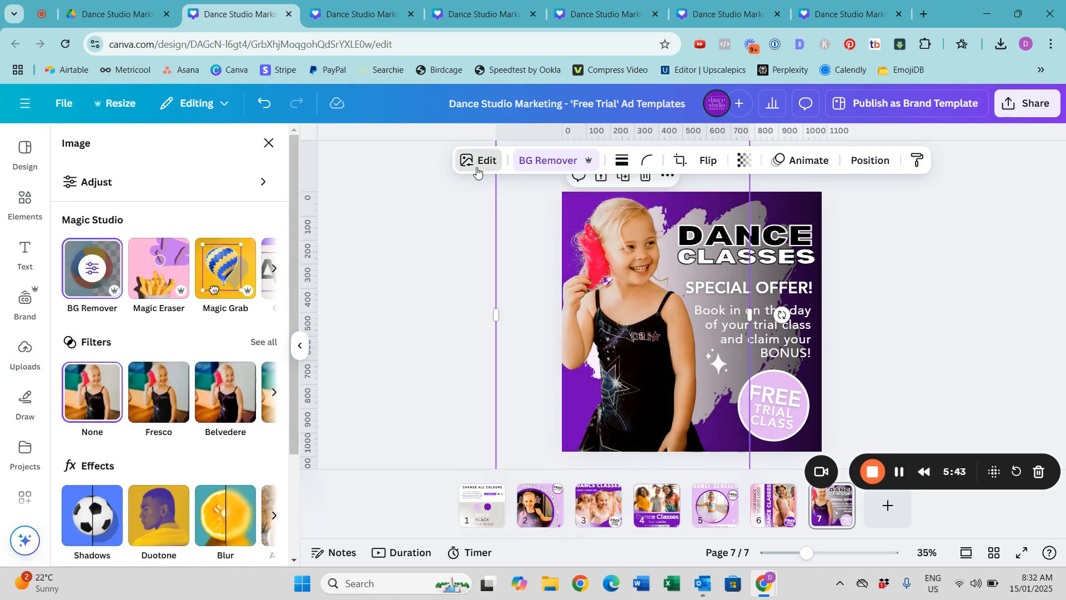
left_click(95, 187)
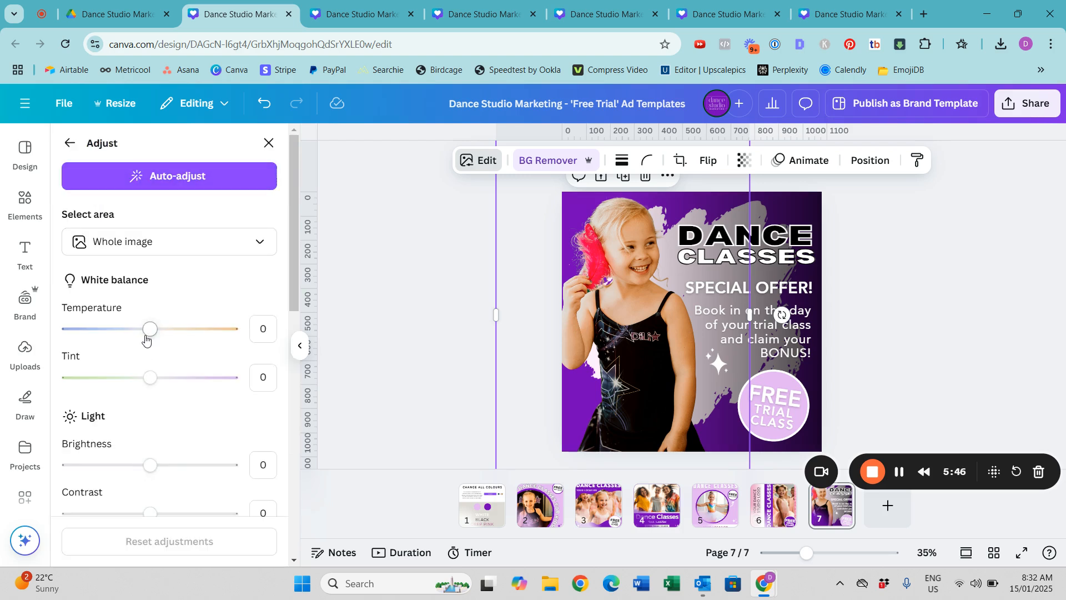
left_click_drag(151, 333, 156, 336)
left_click_drag(150, 465, 160, 471)
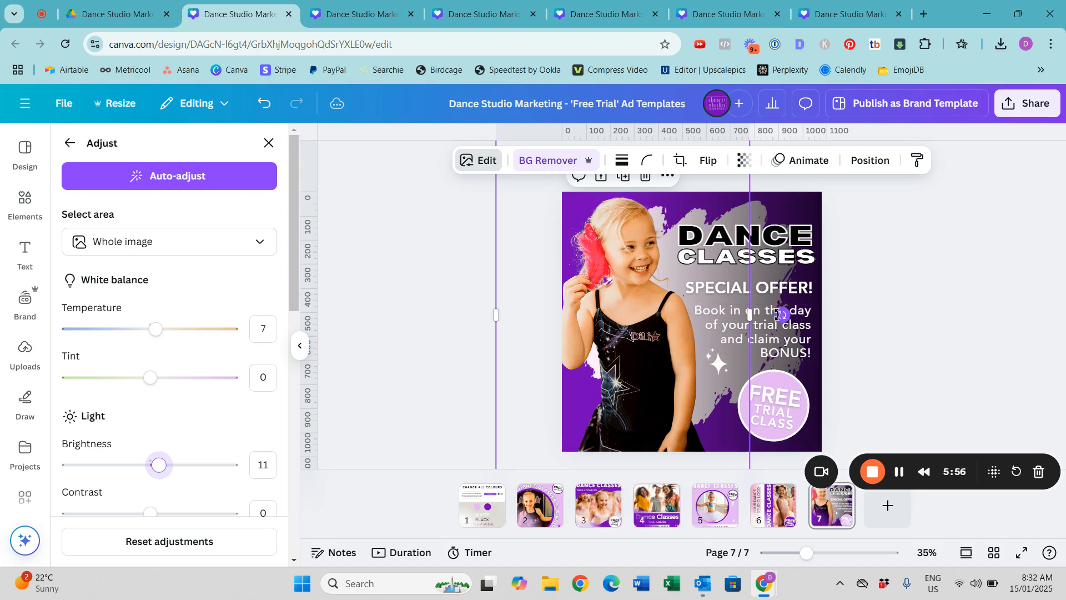
key("Escape")
left_click(887, 301)
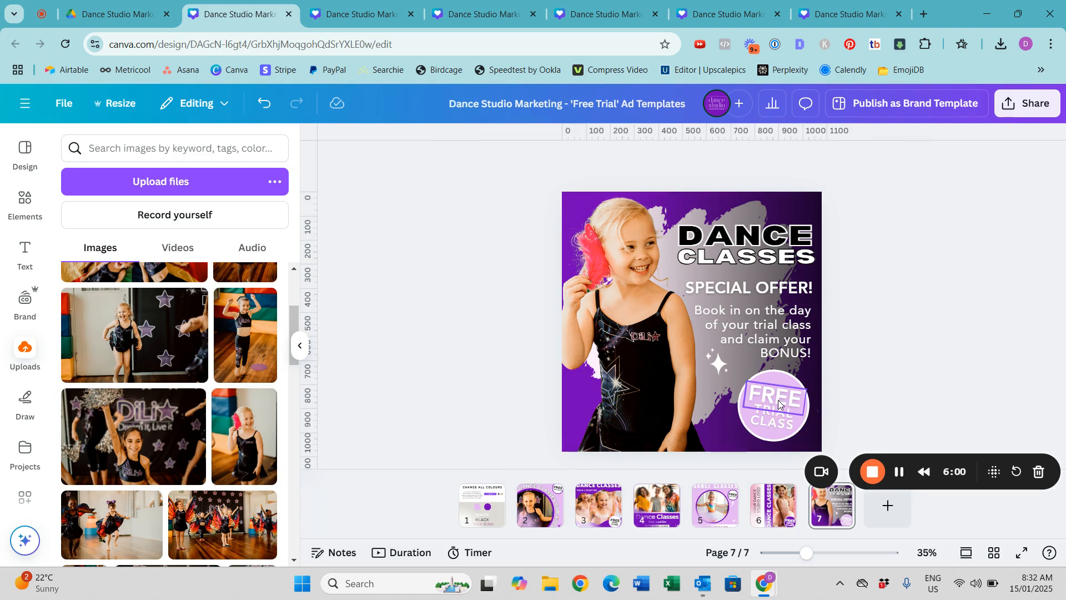
left_click(779, 405)
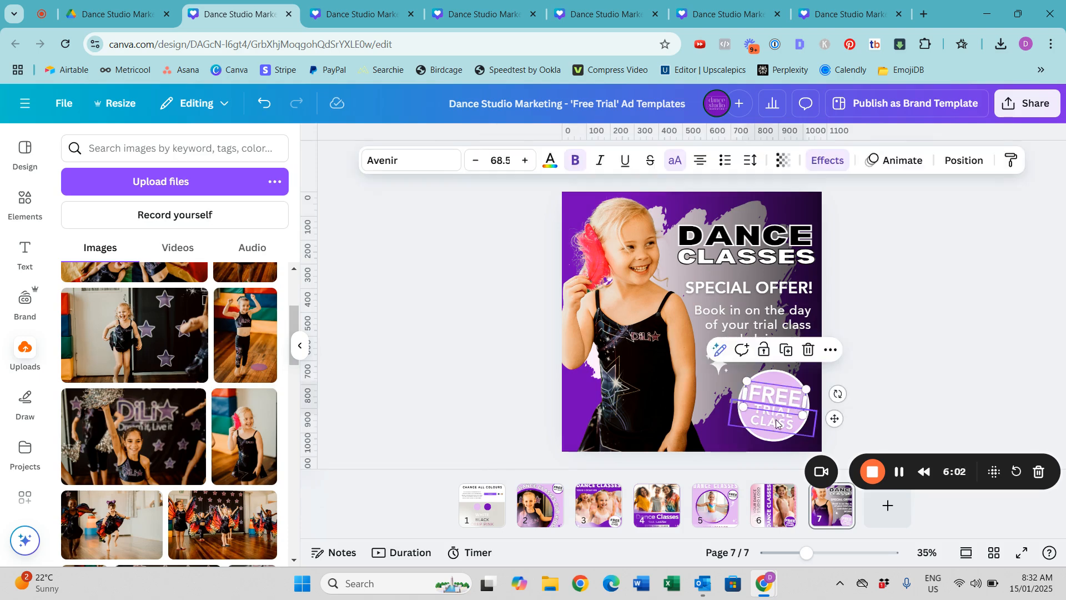
left_click(775, 423, "shift")
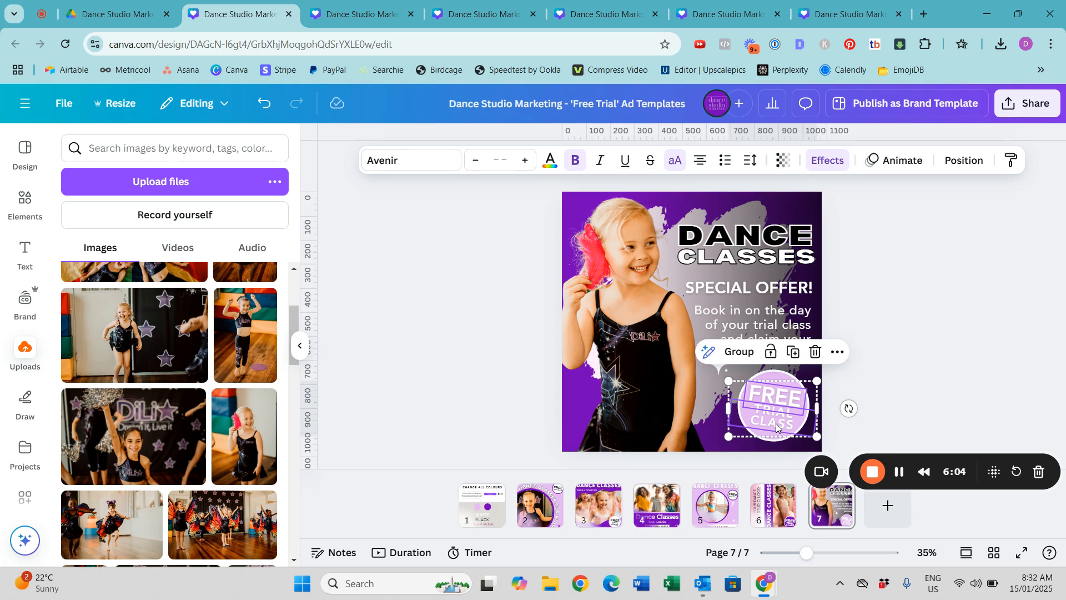
left_click(908, 340)
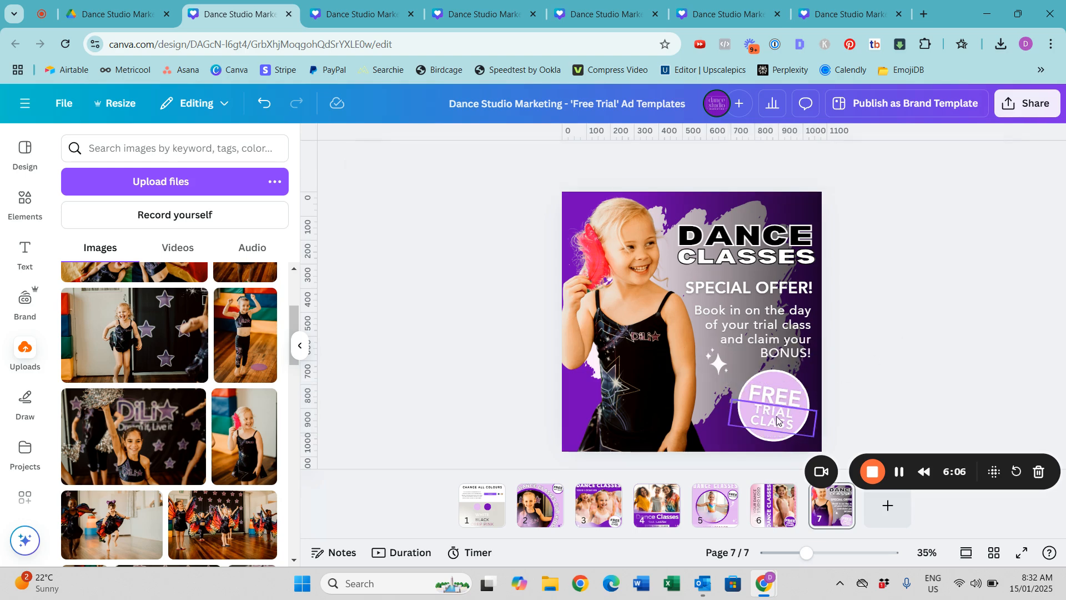
Recolour both text elements, 'FREE' and 'TRIAL CLASS', in page 7's lilac circle to the document's purple
left_click(779, 401)
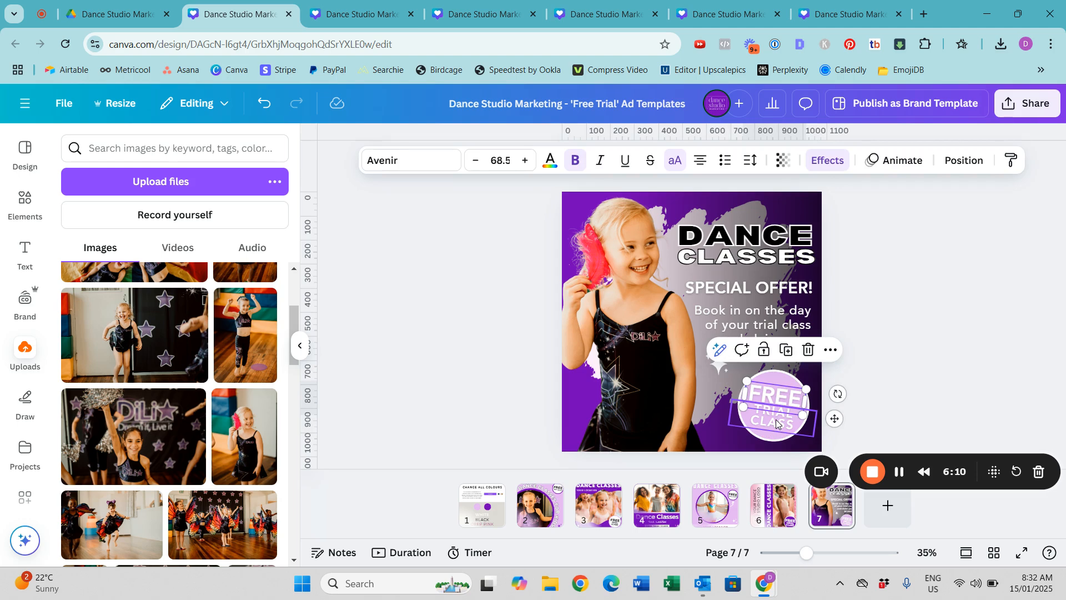
left_click(777, 423, "shift")
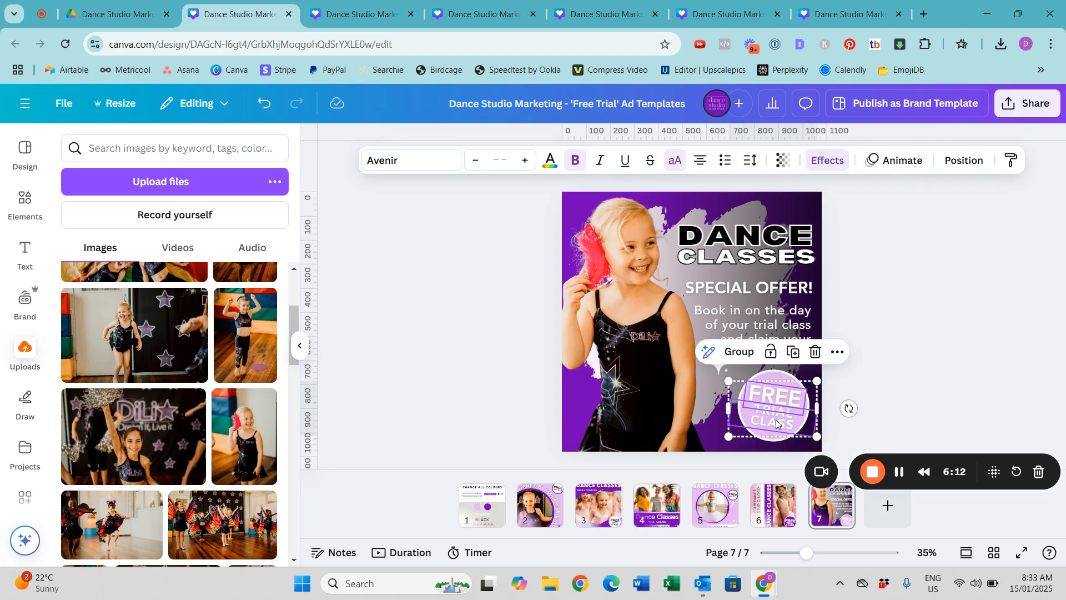
left_click(550, 163)
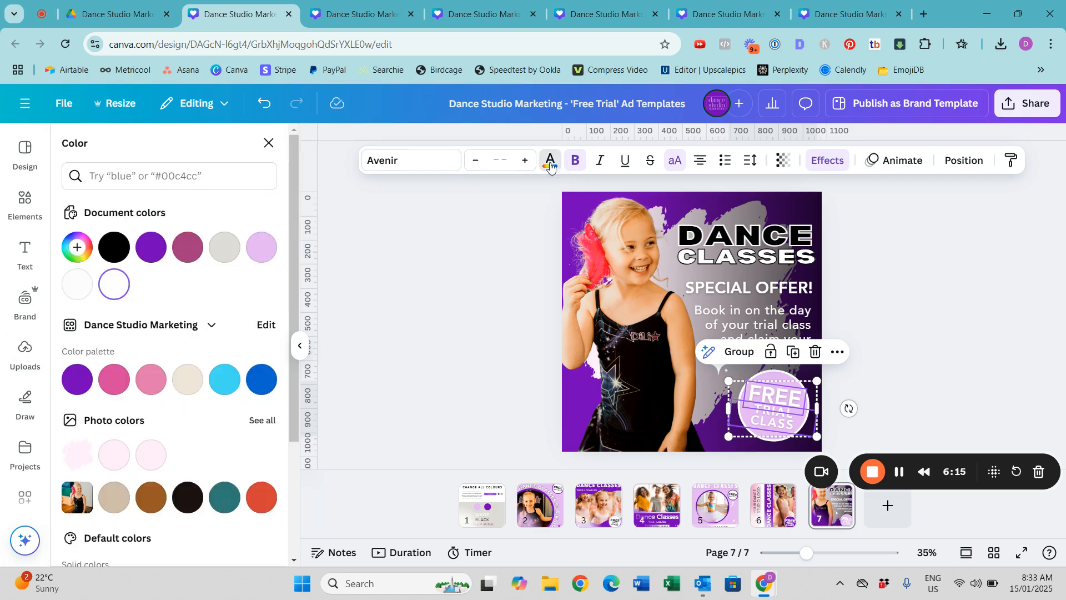
left_click(147, 254)
left_click(885, 307)
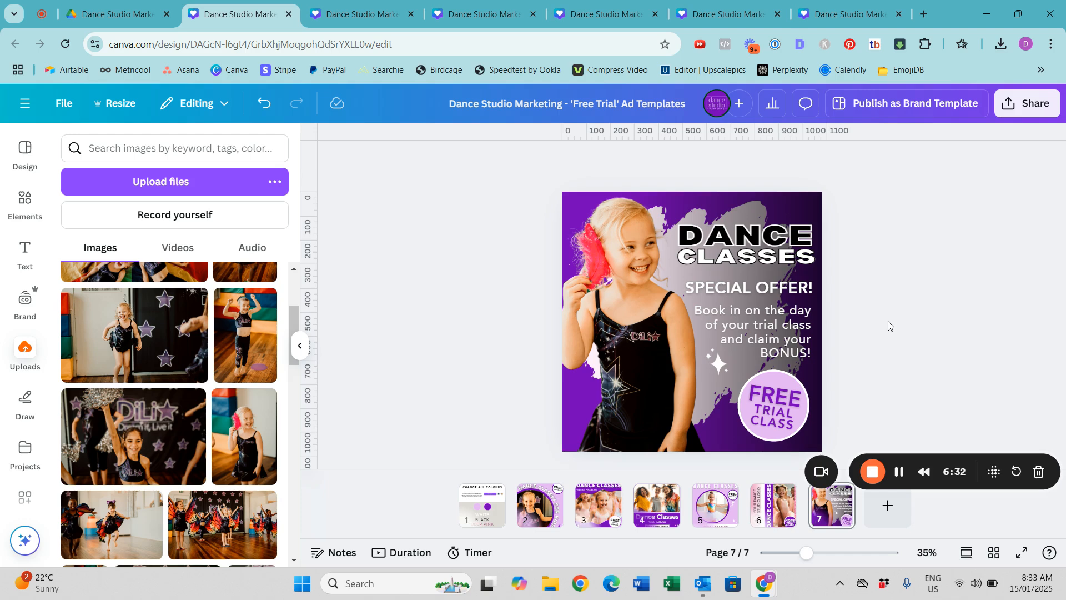
Switch to the 'Paid Trial' Ad Templates design and change the dark blue circle's colour to magenta pink #D60C9E across all pages
left_click(358, 14)
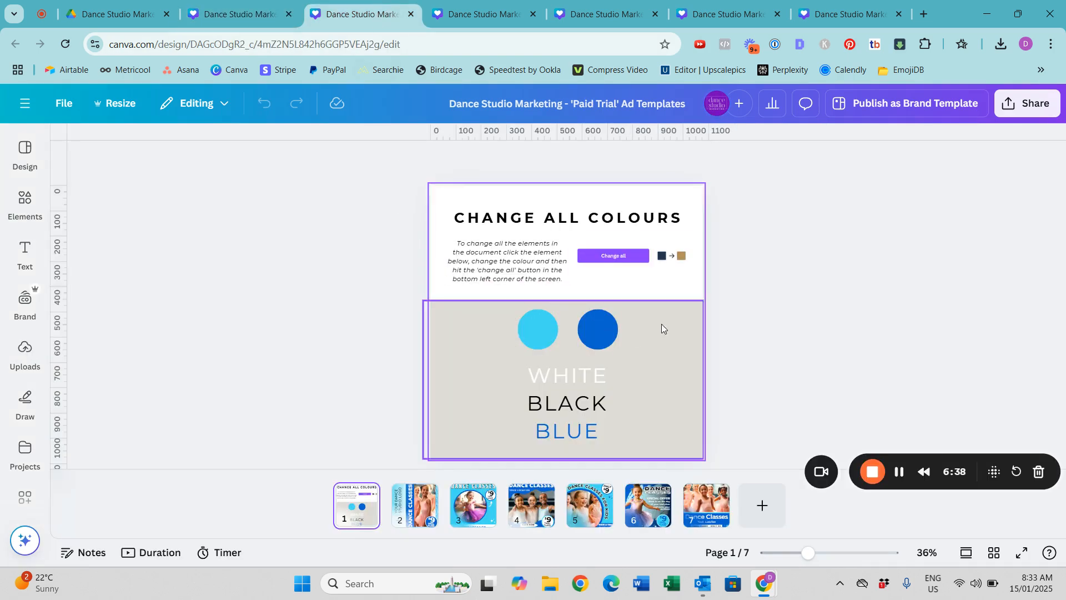
left_click(604, 329)
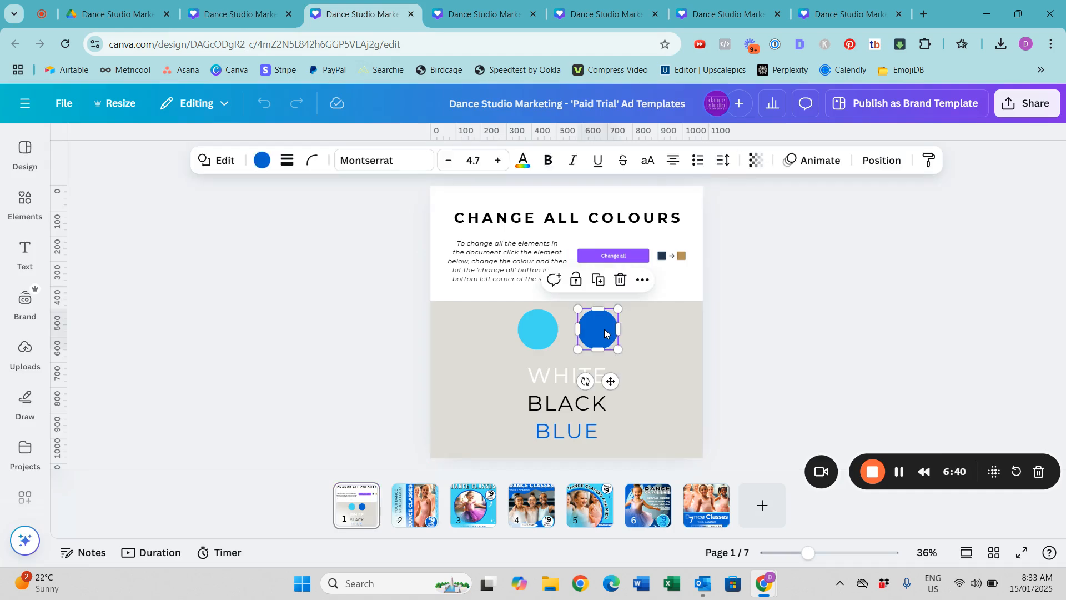
left_click(261, 161)
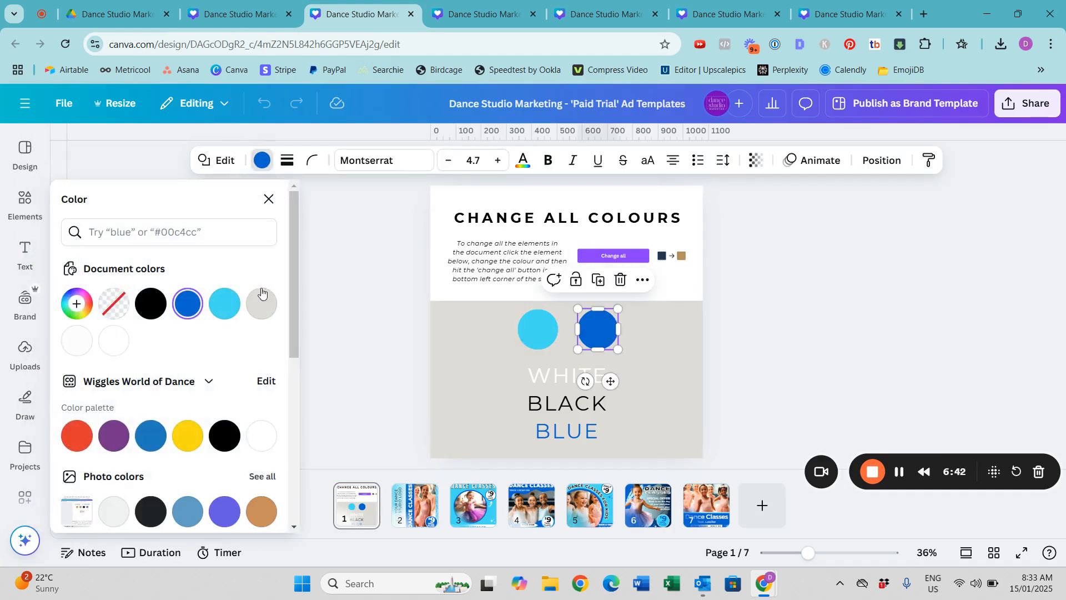
left_click_drag(294, 265, 307, 381)
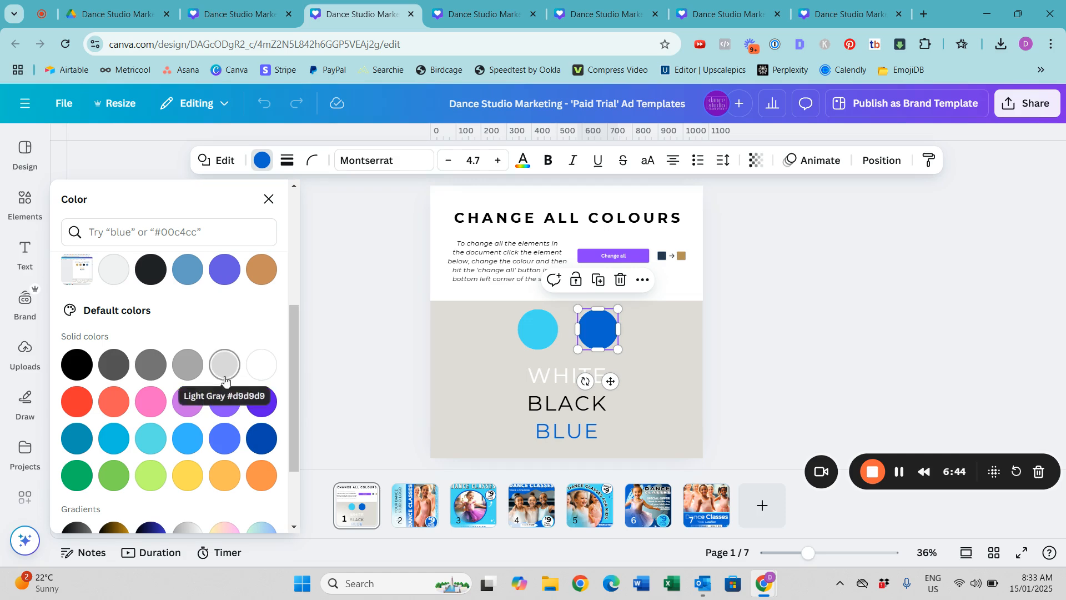
left_click_drag(287, 331, 286, 254)
left_click(77, 303)
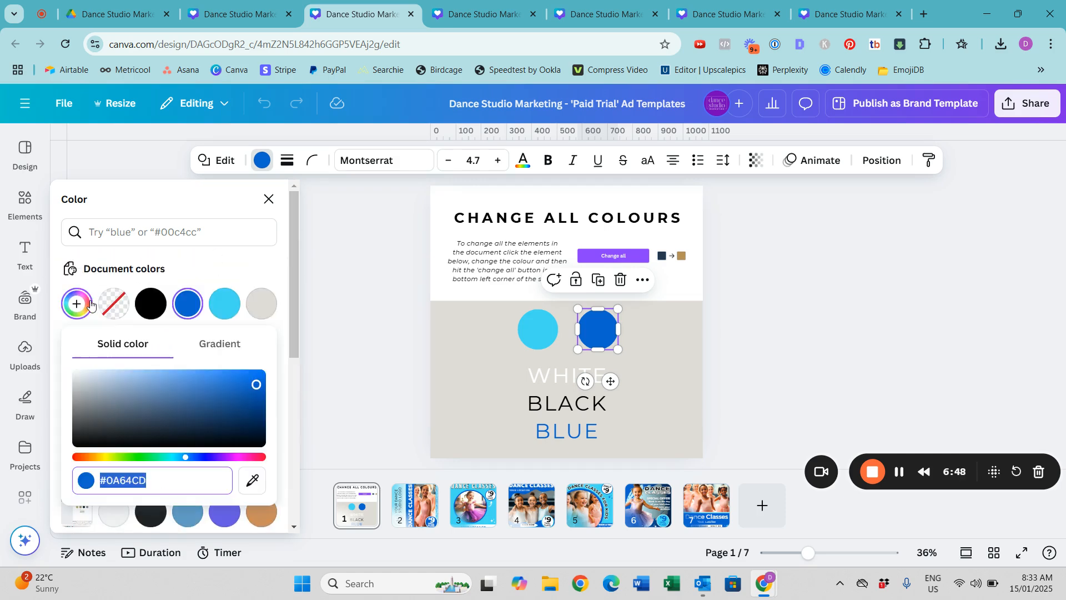
left_click(239, 457)
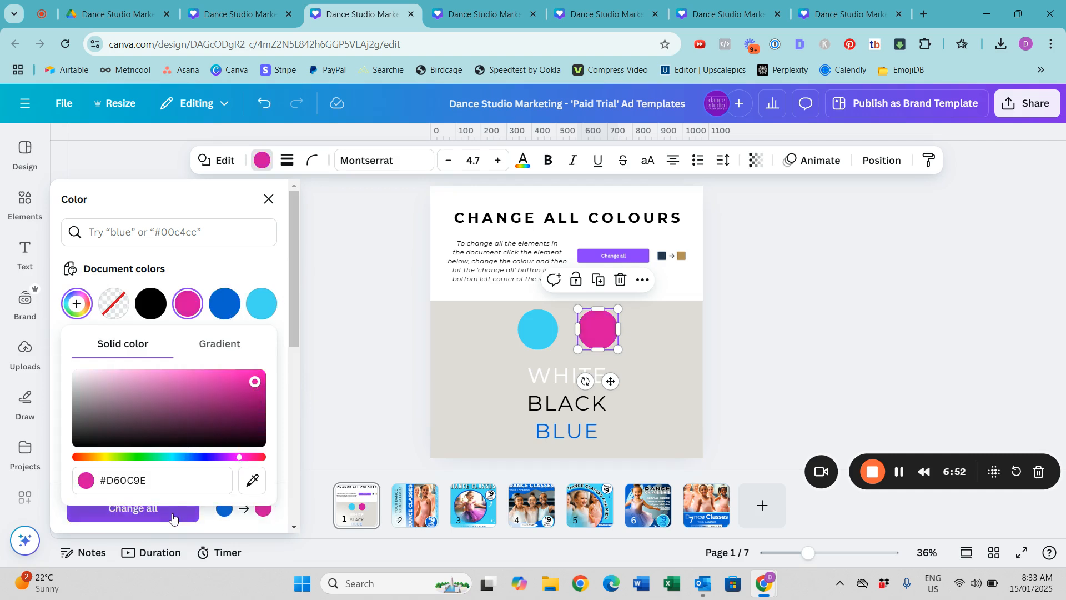
left_click(172, 514)
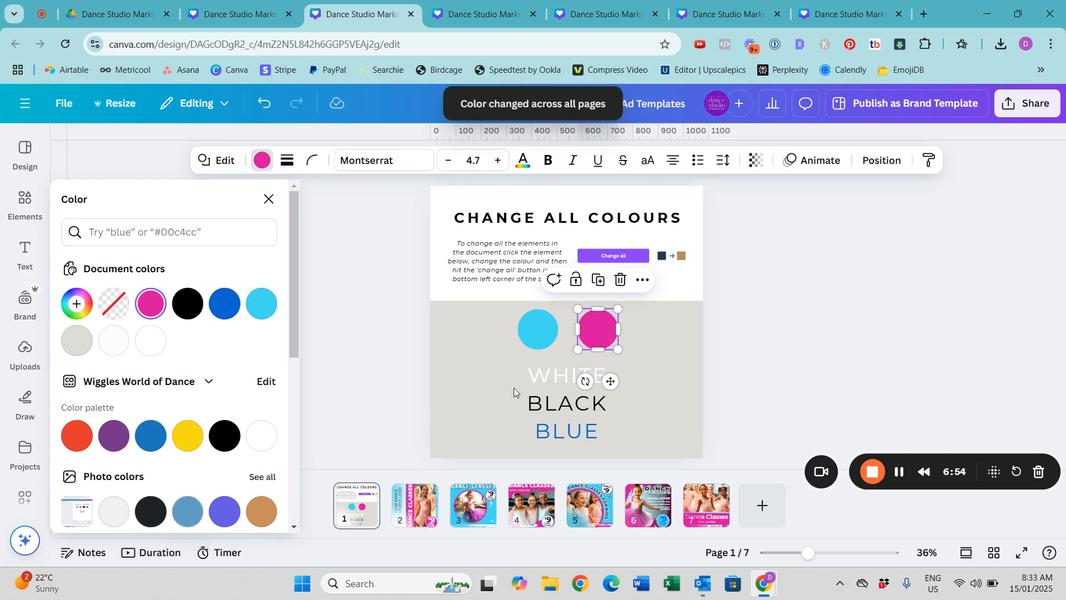
Change the light blue circle's colour to a pale pink and apply the replacement across all pages
left_click(543, 332)
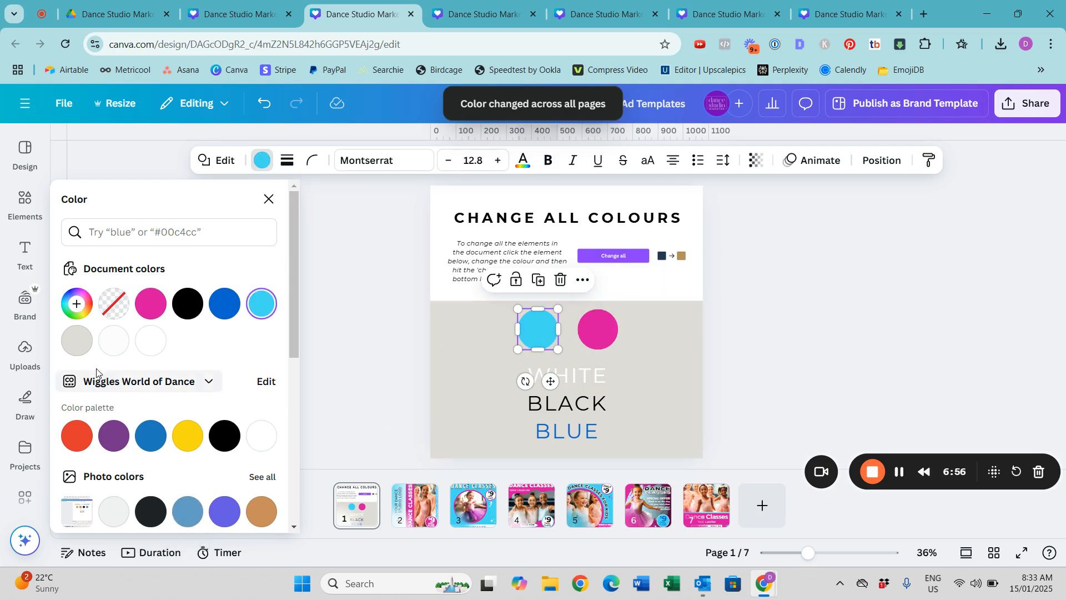
left_click(77, 303)
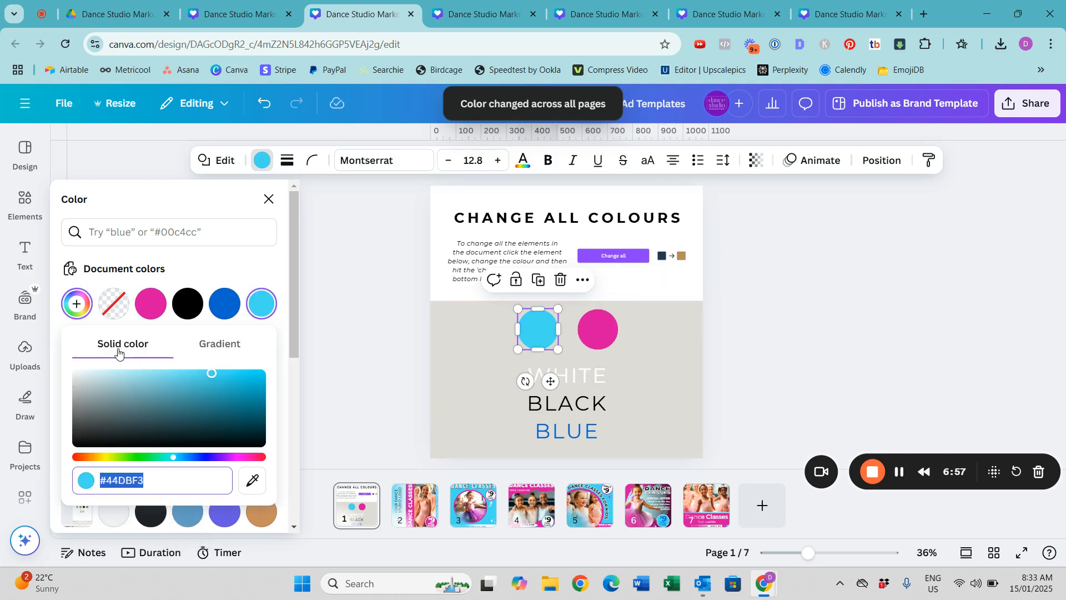
left_click(233, 456)
left_click_drag(215, 368, 121, 371)
left_click(167, 514)
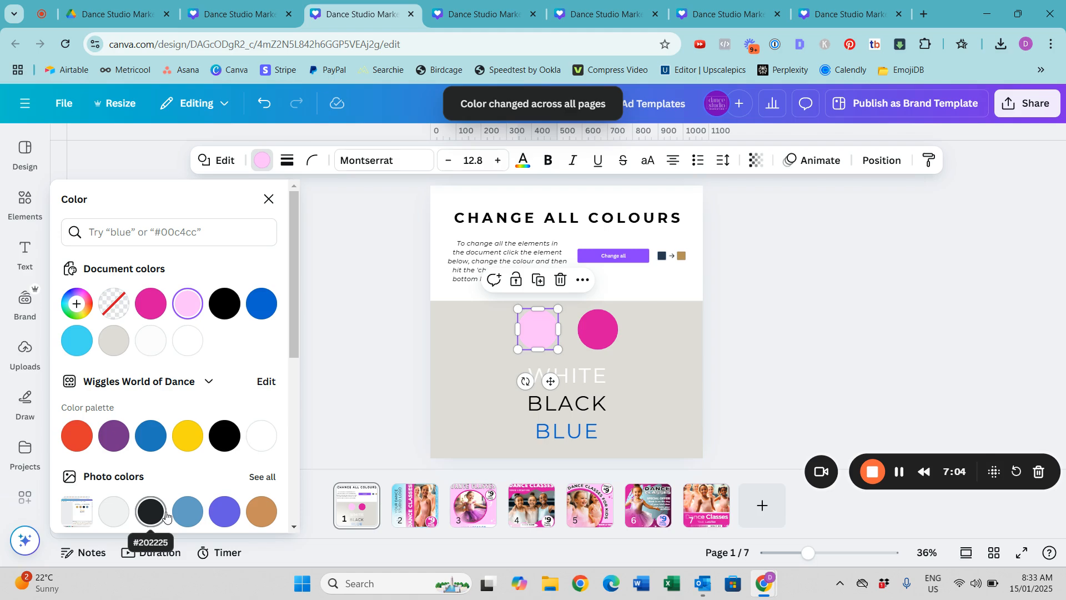
Go to page 2, search the Canva apps for 'photos' and open the Photos app
left_click(416, 503)
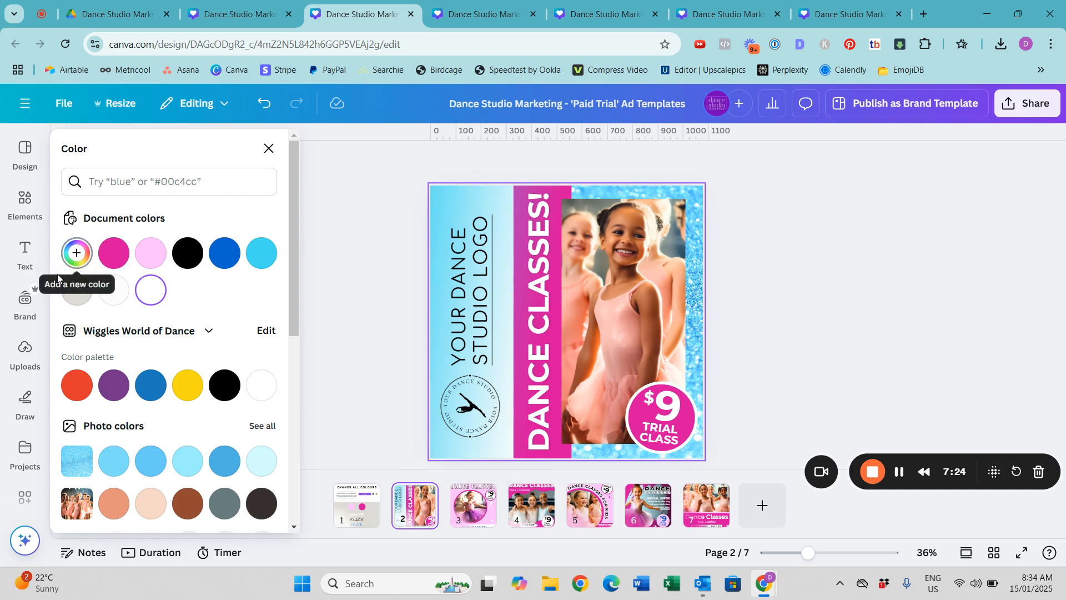
scroll(48, 278, "down", 4)
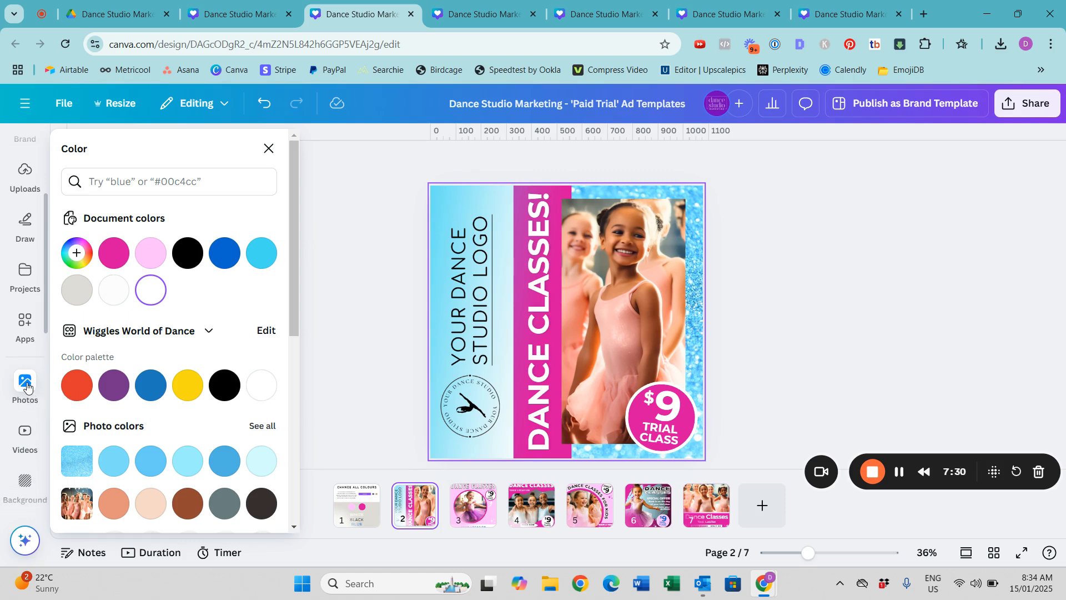
left_click(26, 322)
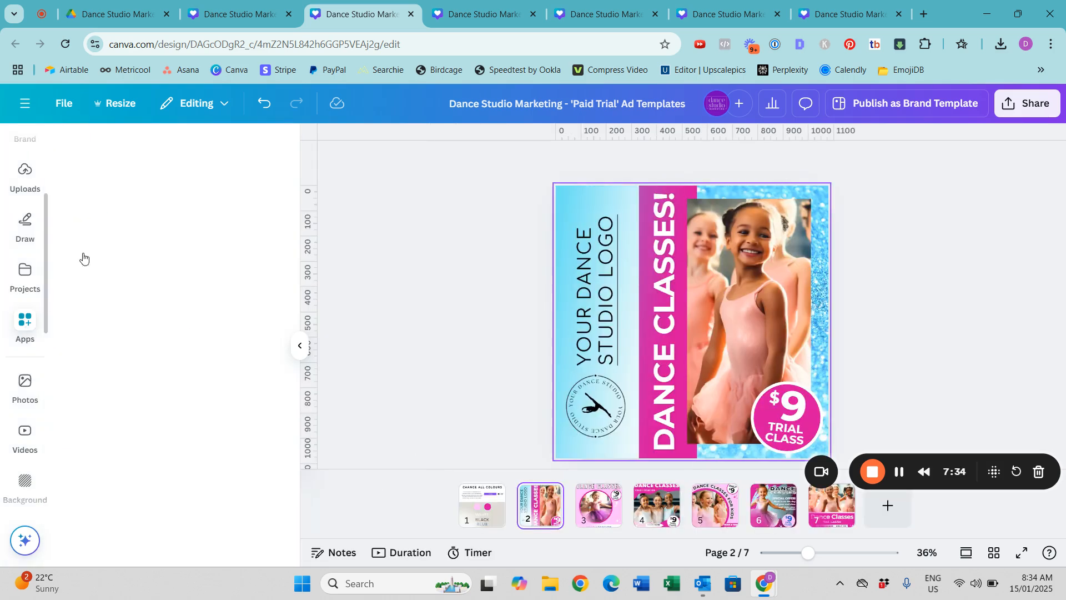
left_click(128, 150)
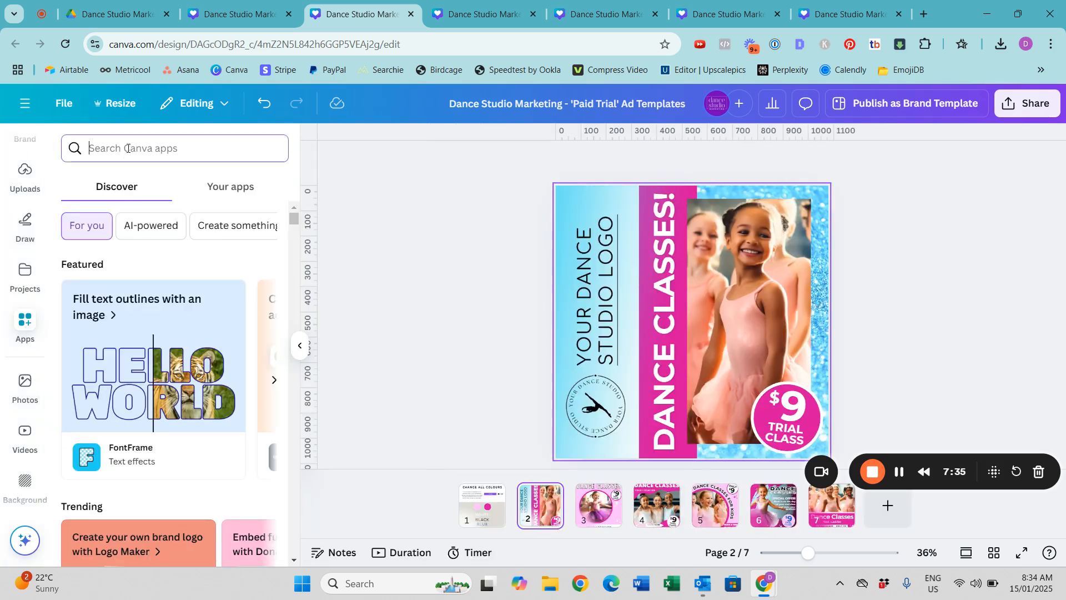
type("ph")
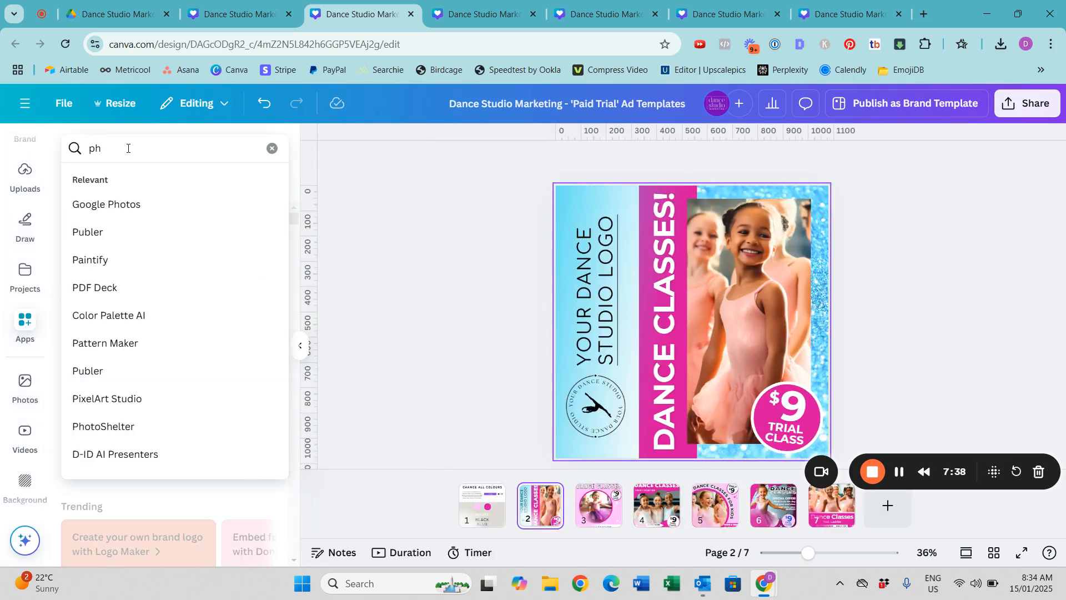
type("otos")
key("Return")
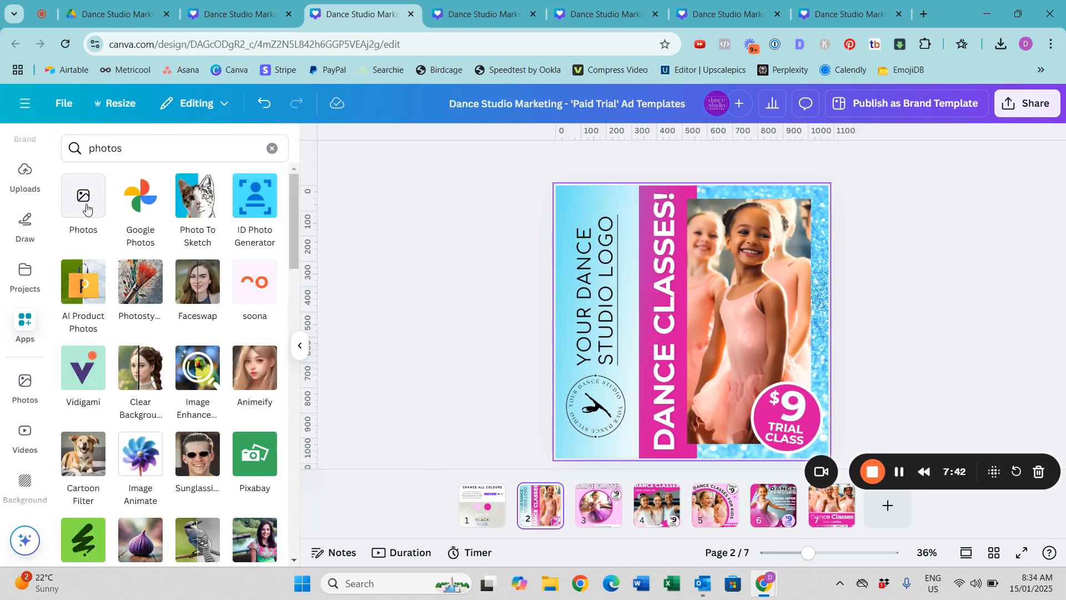
left_click(84, 205)
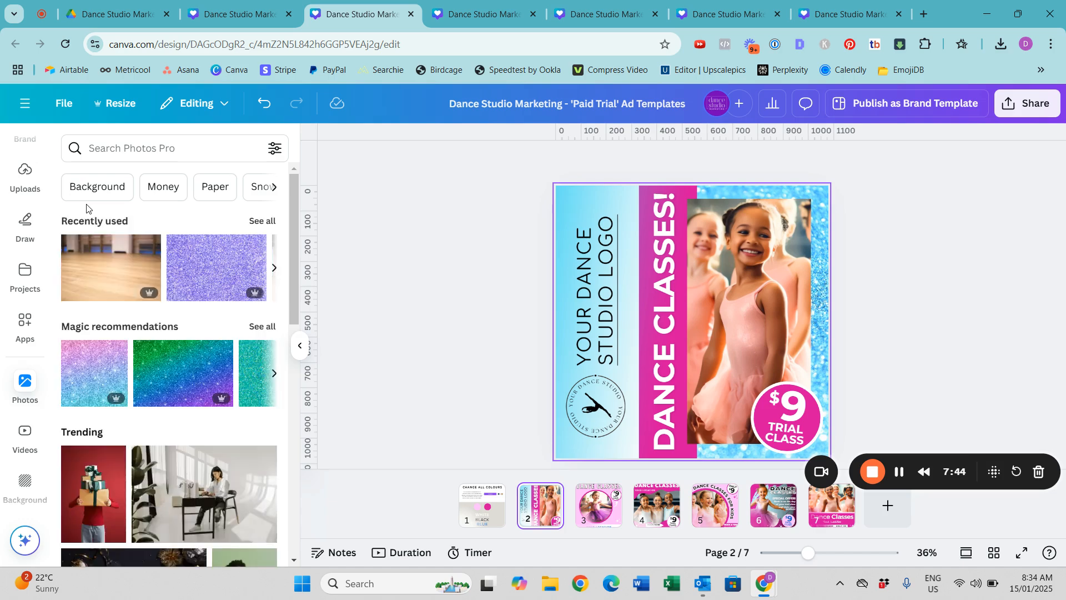
Search the photos for 'pink glitter' and replace page 2's blue glitter background with the light pink glitter photo
left_click(145, 149)
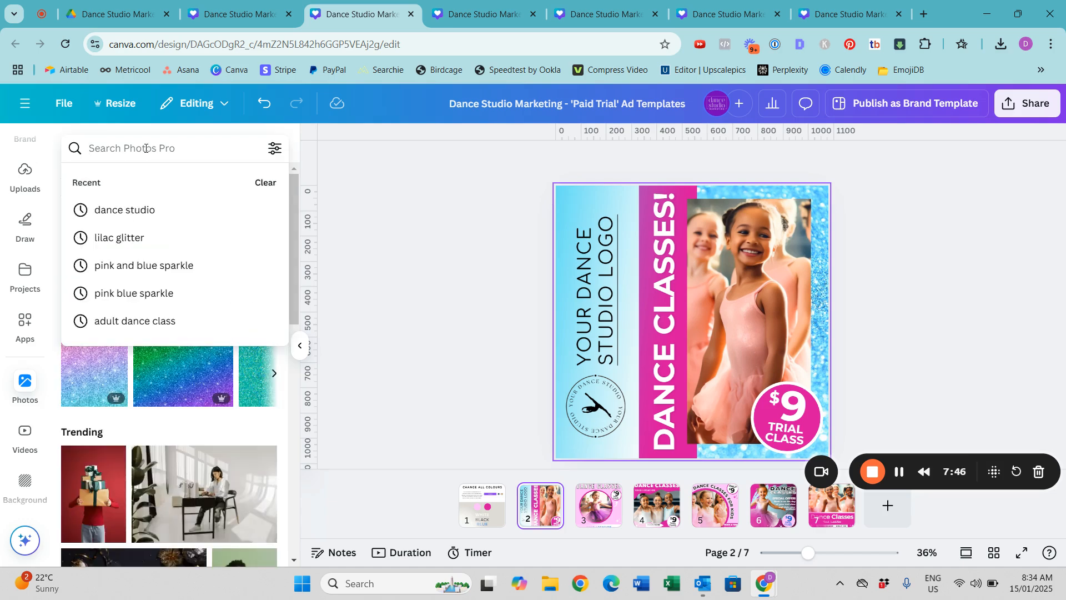
type("pink gli")
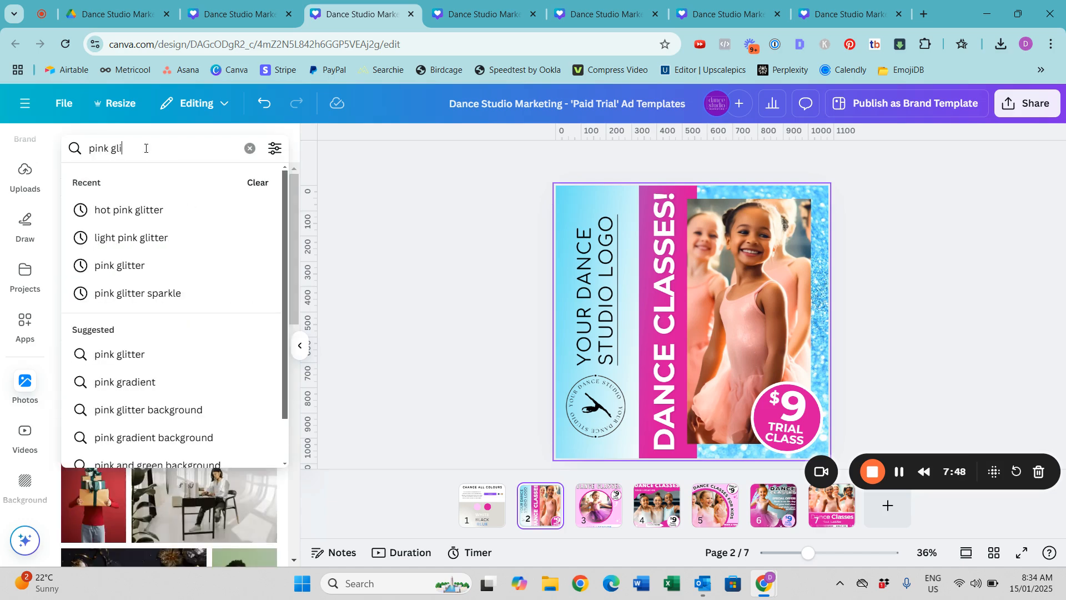
type("tter")
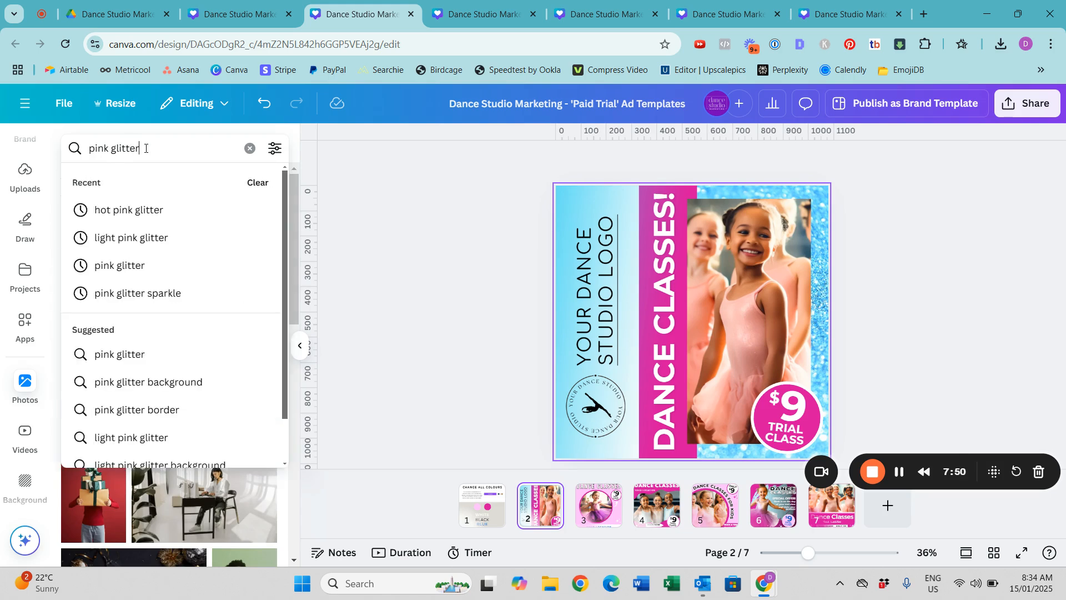
key("Return")
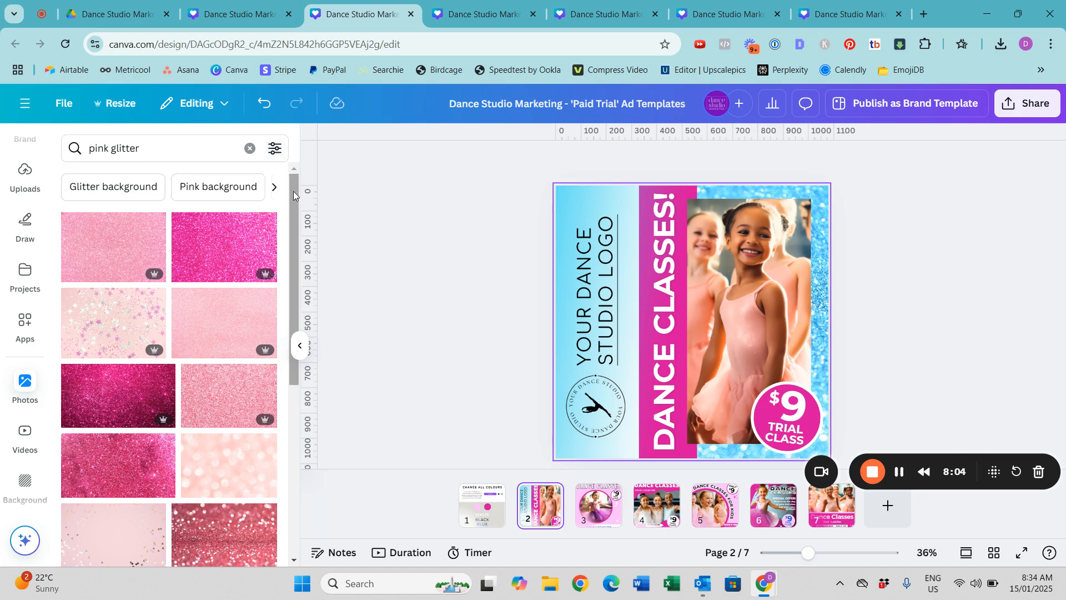
left_click_drag(294, 193, 291, 322)
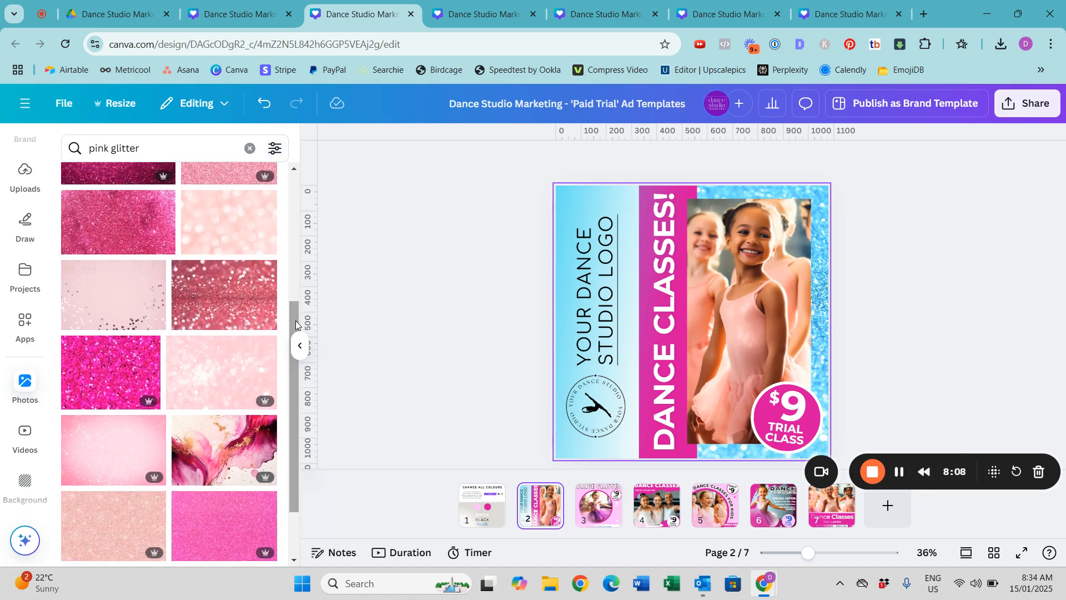
scroll(233, 333, "up", 10)
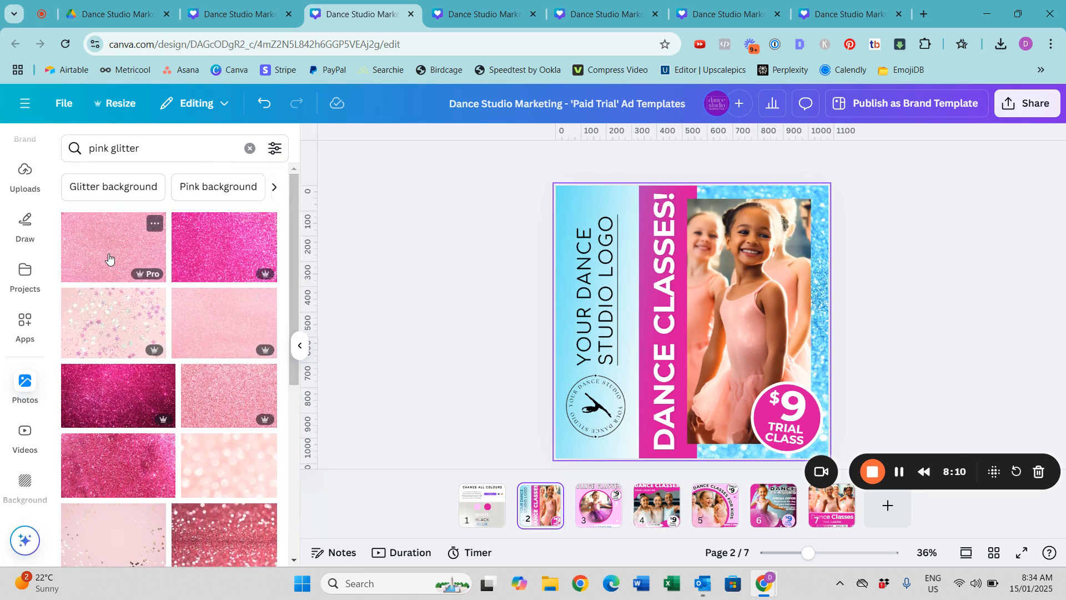
left_click_drag(109, 258, 819, 219)
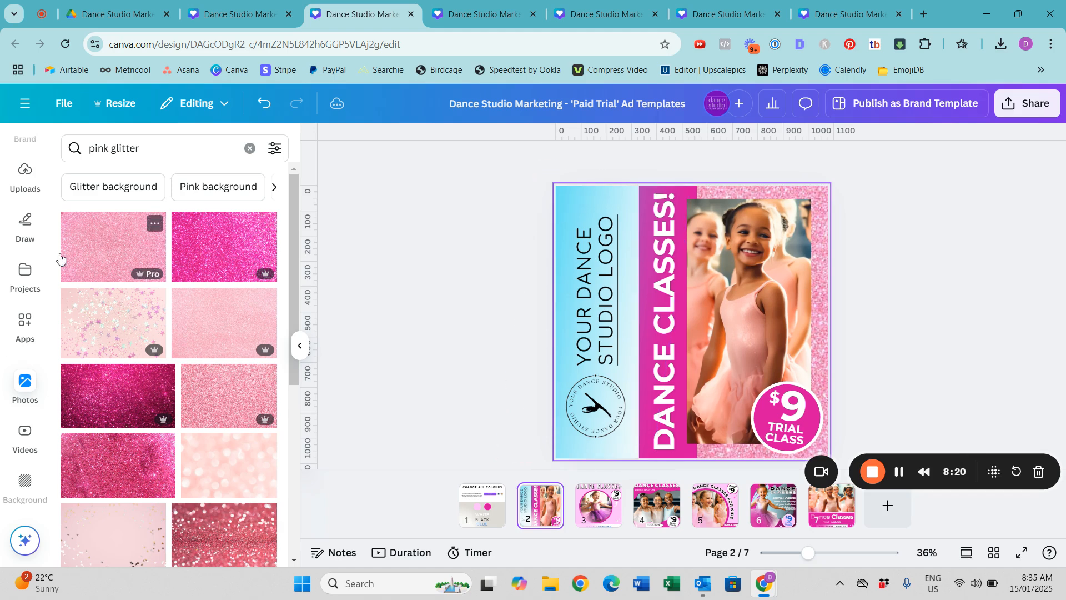
Search the elements for 'light pink gradient' and show all matching graphics
scroll(47, 250, "up", 2)
scroll(44, 168, "up", 2)
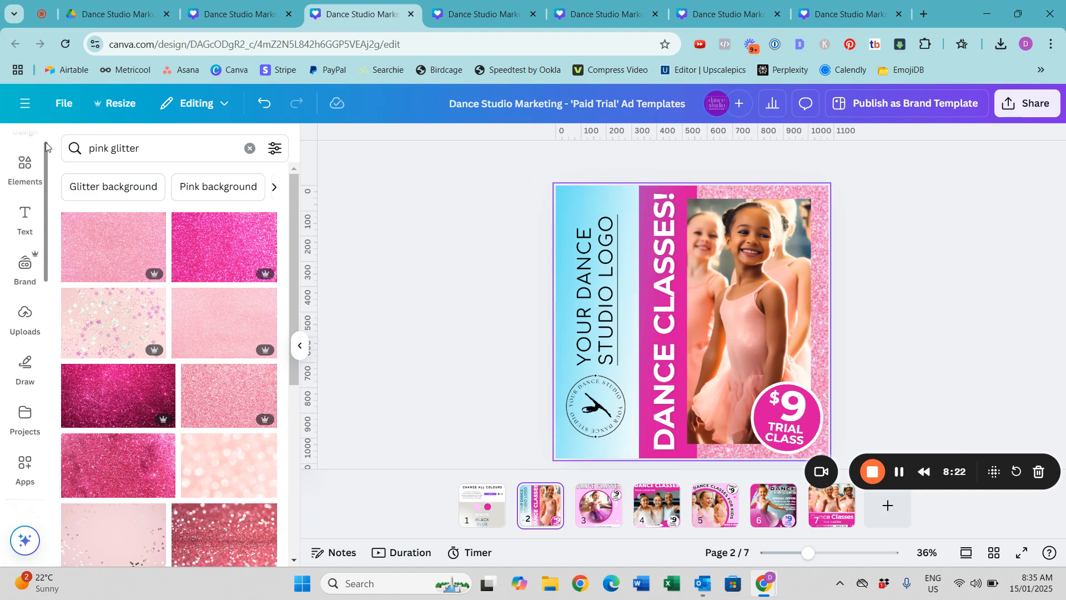
scroll(45, 135, "up", 1)
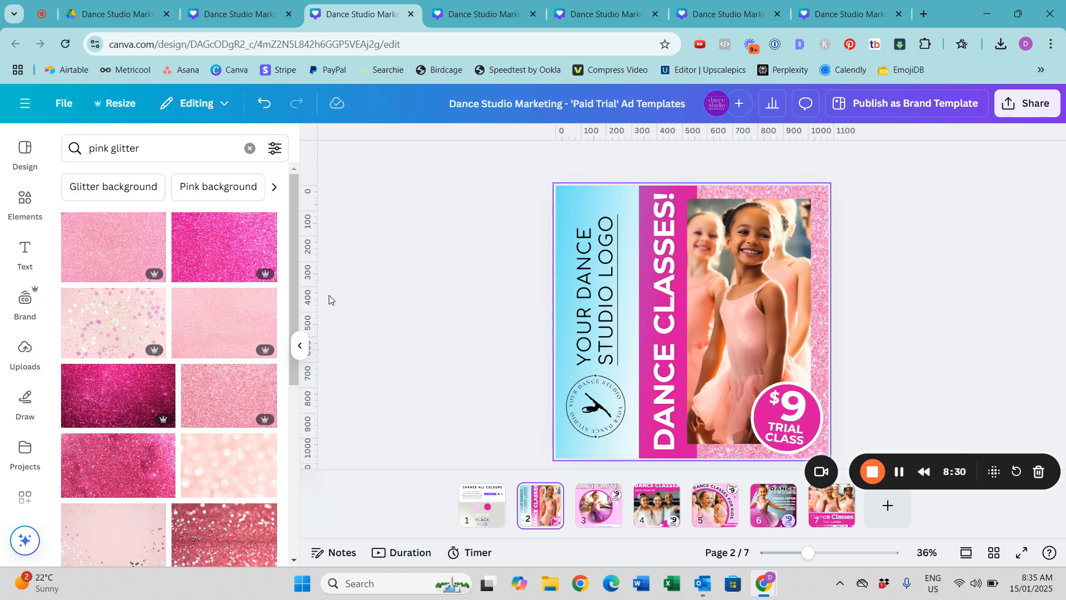
left_click(25, 205)
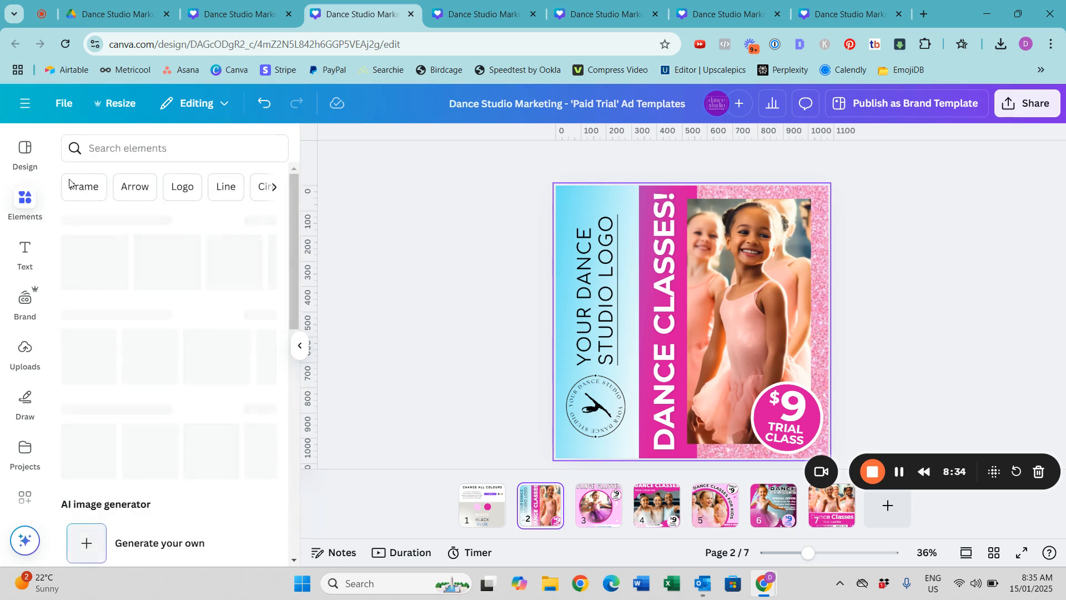
left_click(122, 149)
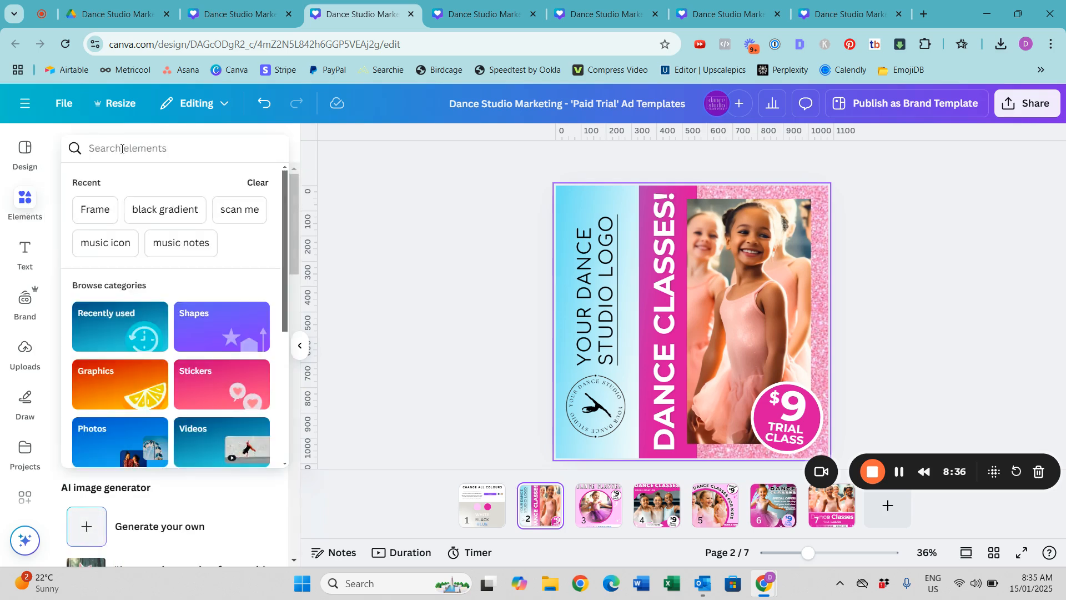
type("light pink ")
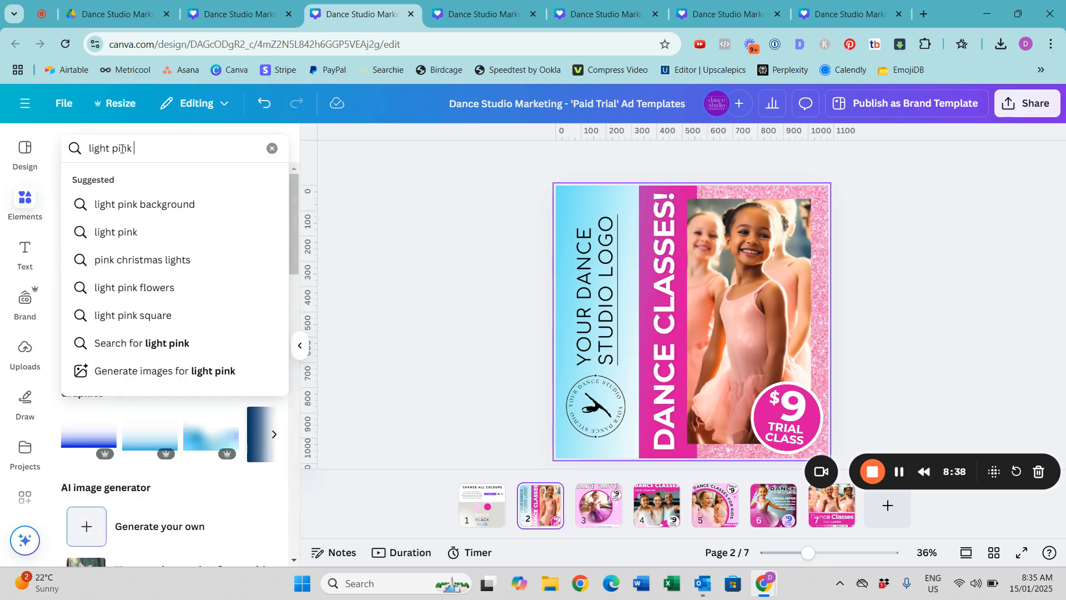
type("gradient")
key("Return")
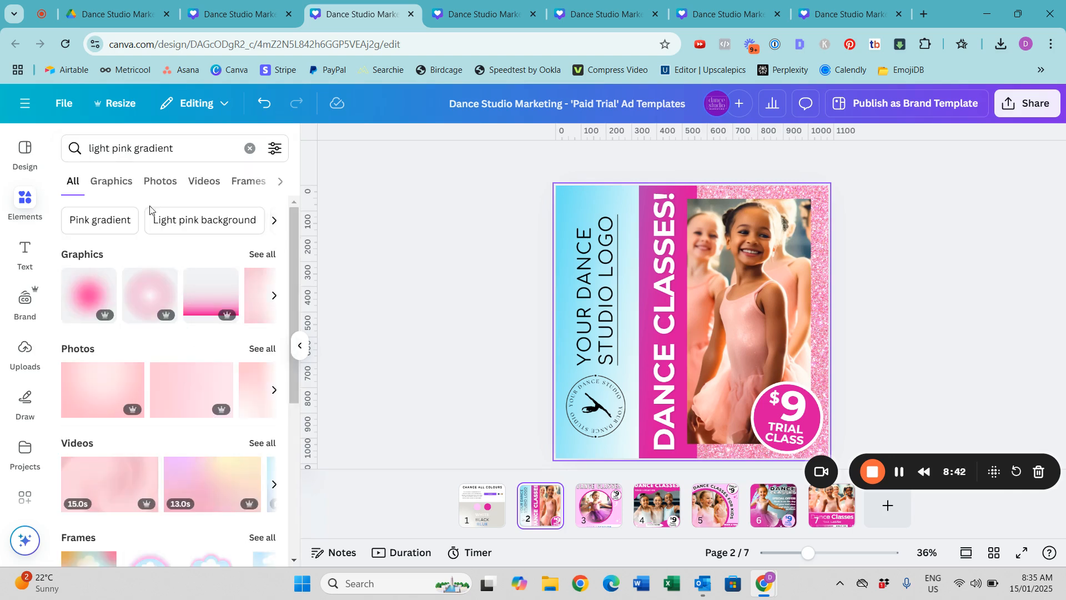
left_click(262, 254)
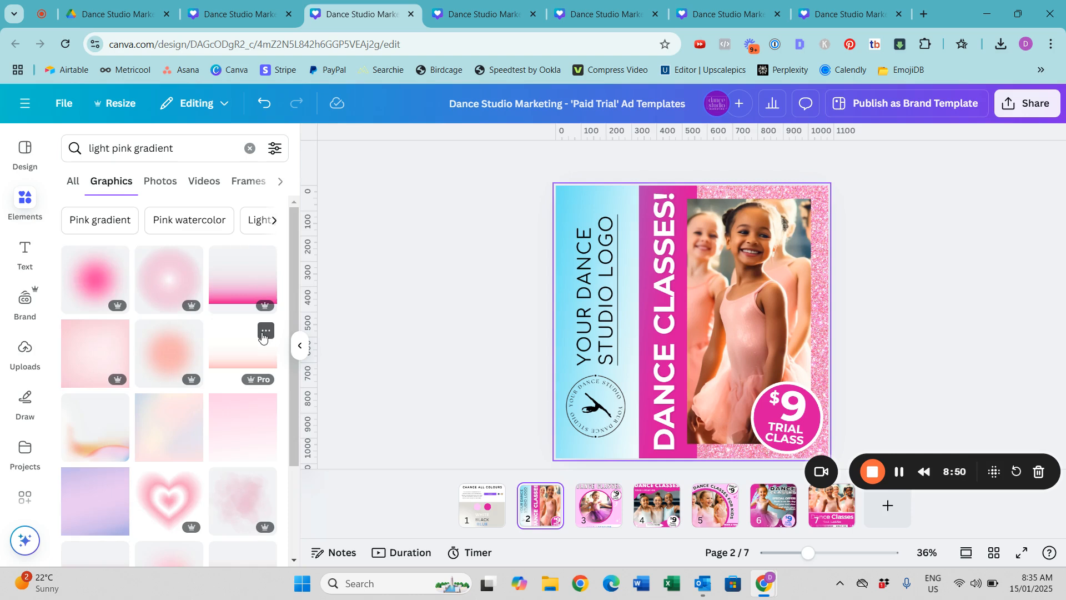
Add the pink gradient that fades upward to white to page 2 and rotate it to 90°
scroll(299, 321, "down", 3)
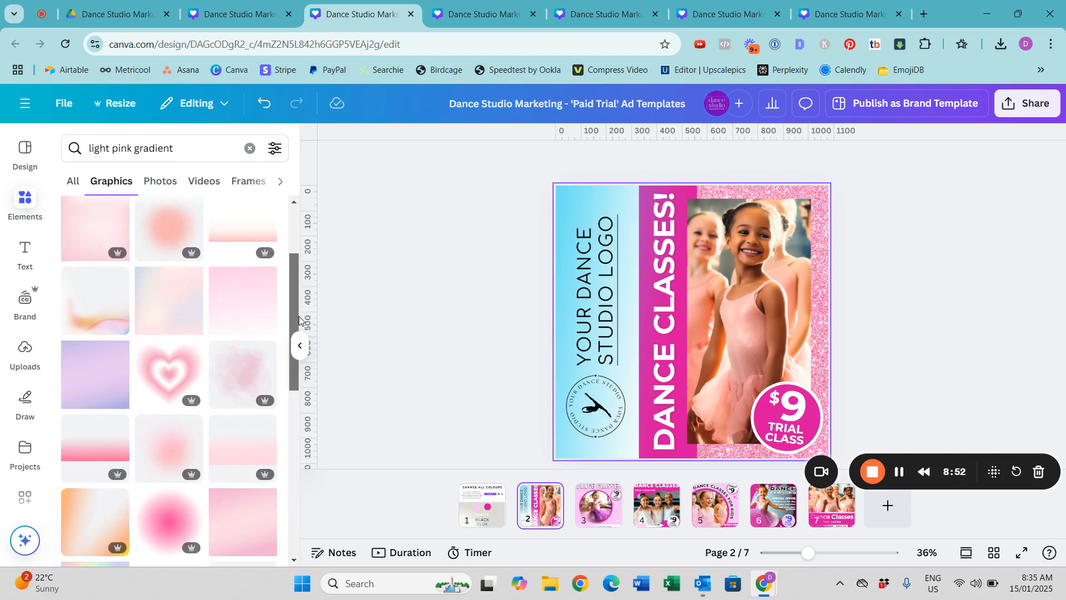
scroll(299, 320, "down", 1)
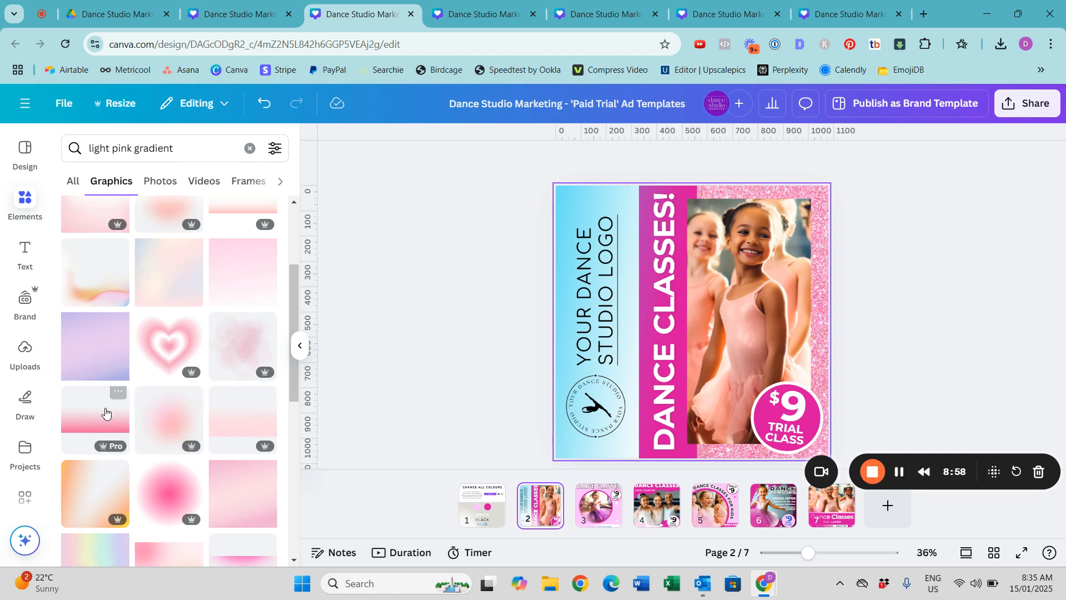
left_click(97, 421)
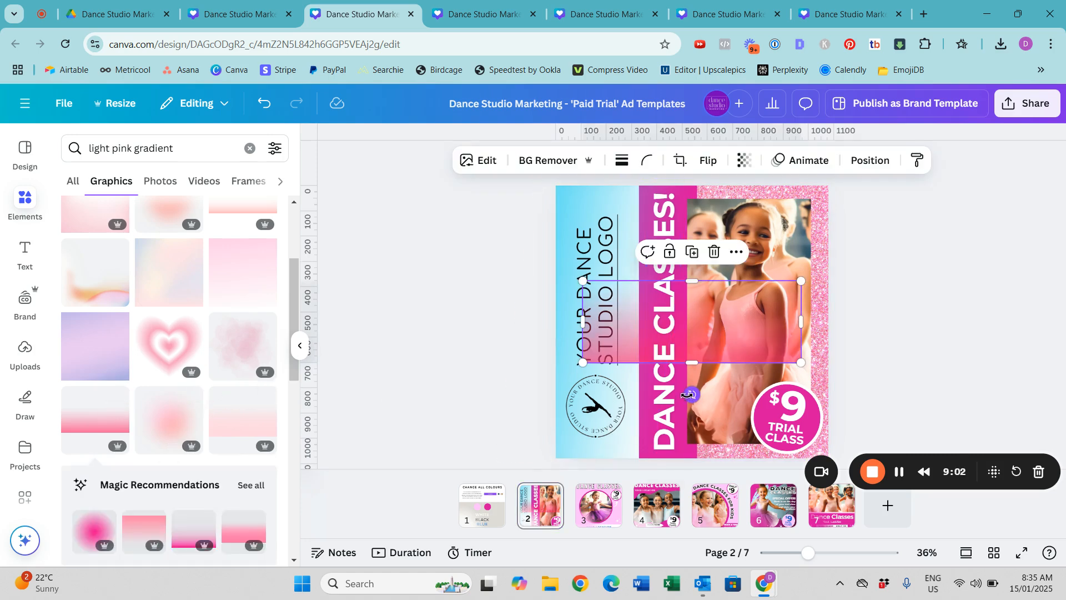
left_click_drag(692, 395, 651, 323)
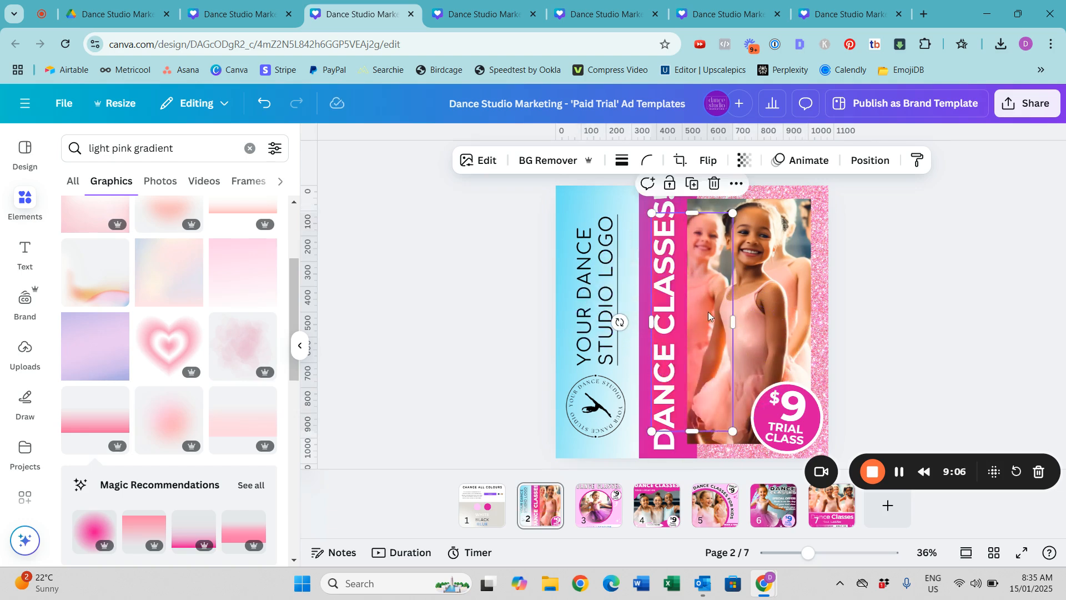
Delete the blue gradient behind the studio logo, and move and enlarge the pink gradient to cover that strip over the page's full height
left_click(570, 191)
key("Delete")
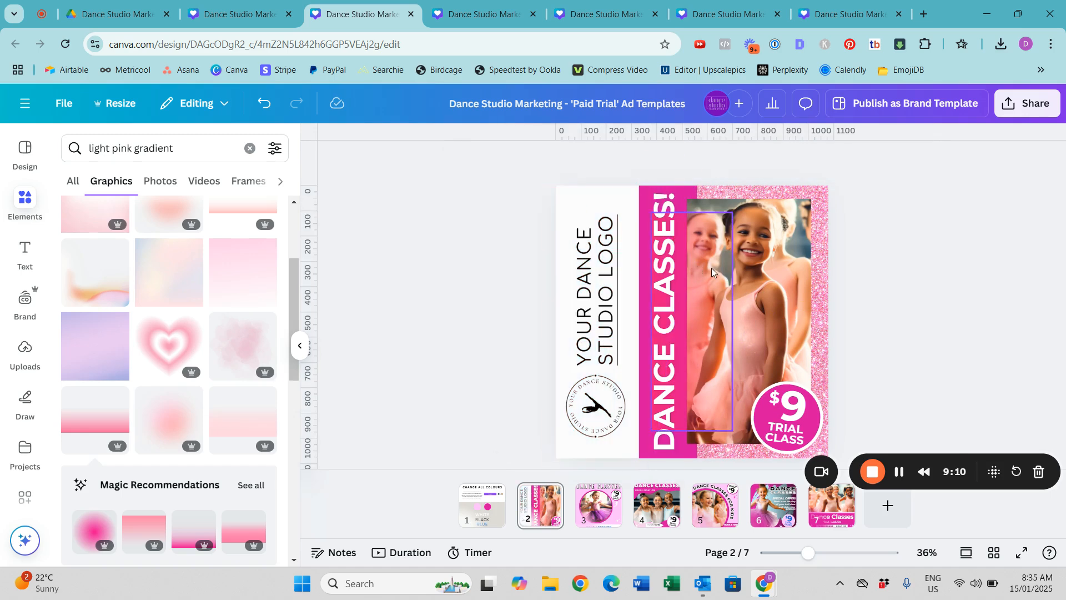
mouse_move(606, 254)
left_mouse_down()
mouse_move(593, 238)
mouse_move(610, 239)
left_mouse_up()
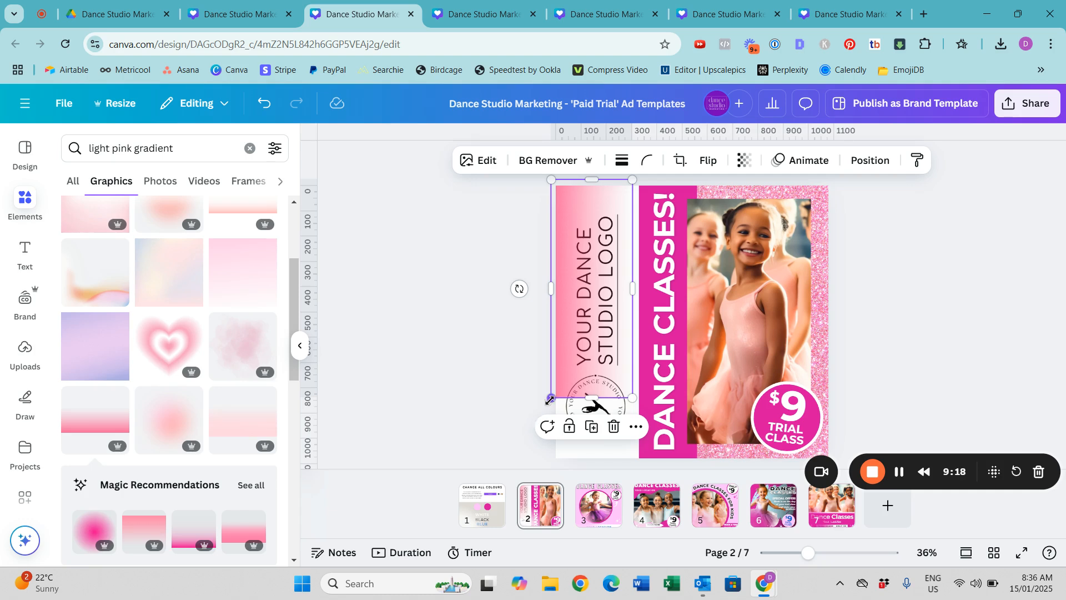
left_click_drag(550, 400, 530, 468)
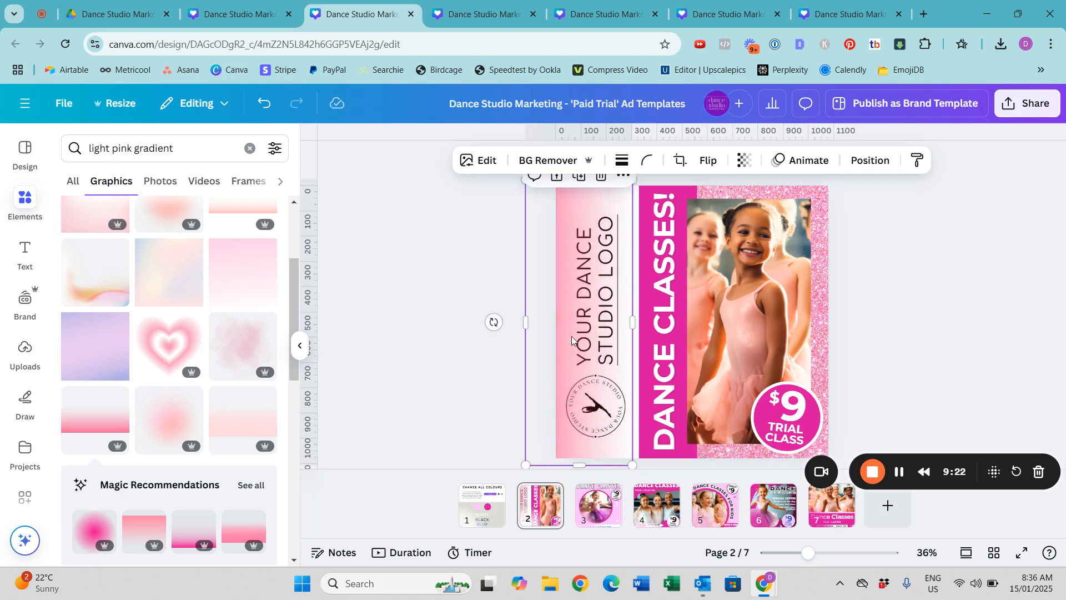
left_click(477, 369)
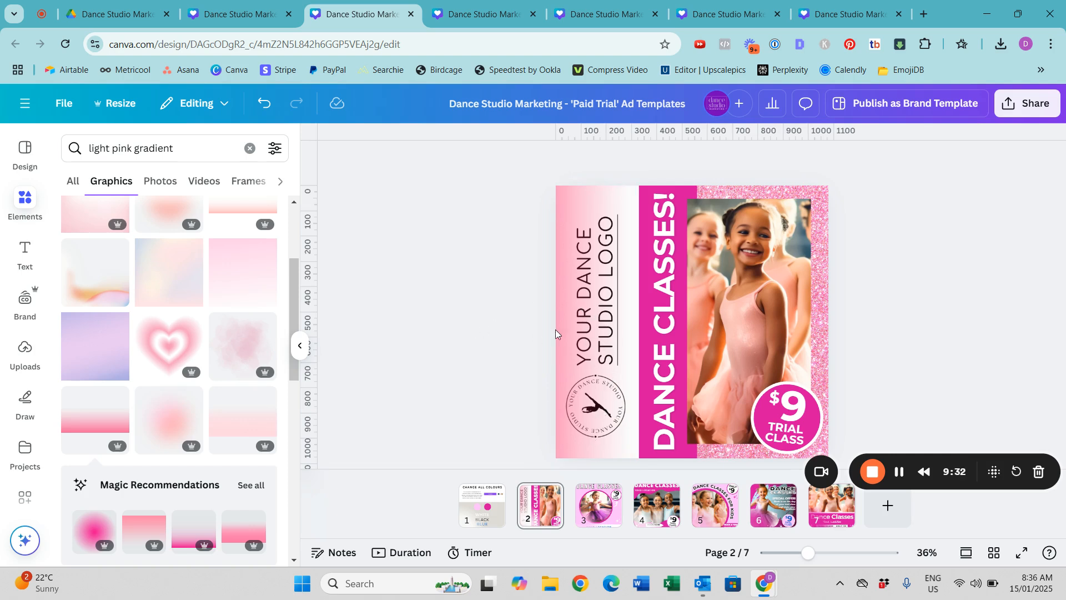
Reorder page 2's layers so the pink gradient sits directly beneath the studio logo
left_click(600, 326)
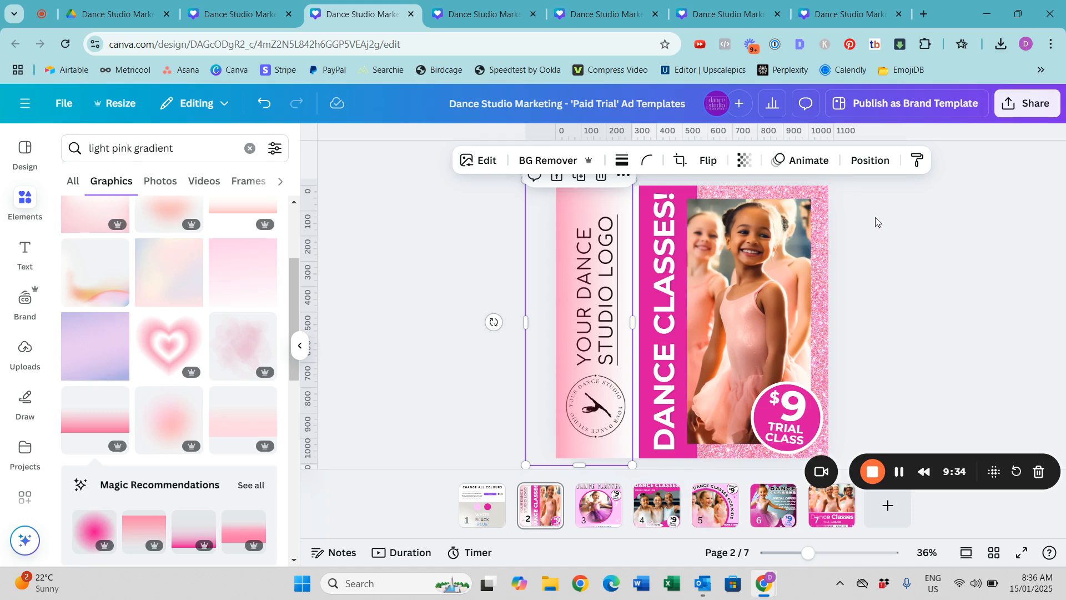
left_click(868, 167)
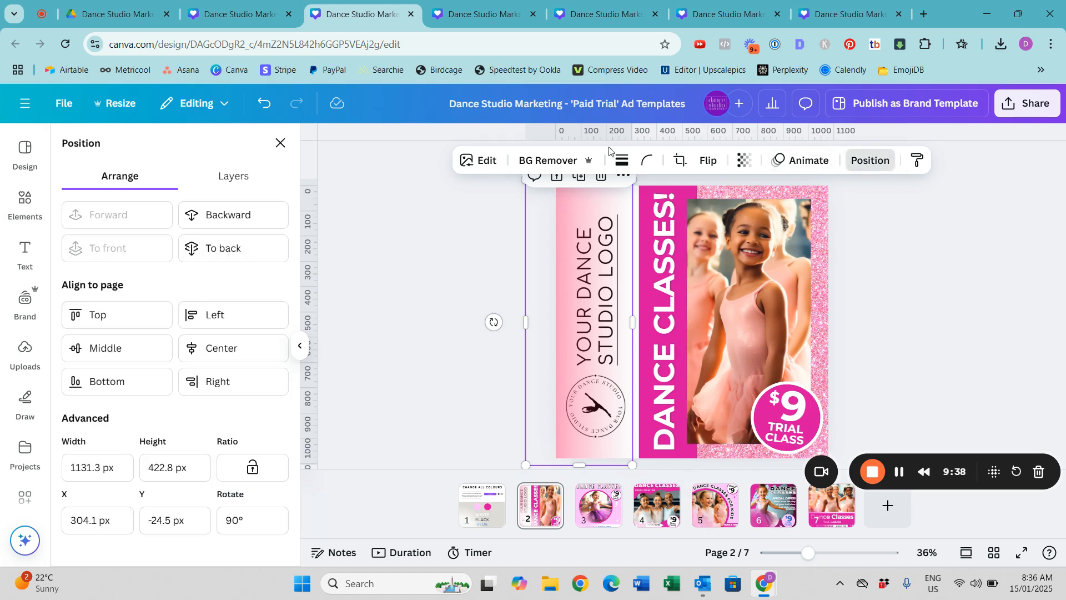
left_click(232, 178)
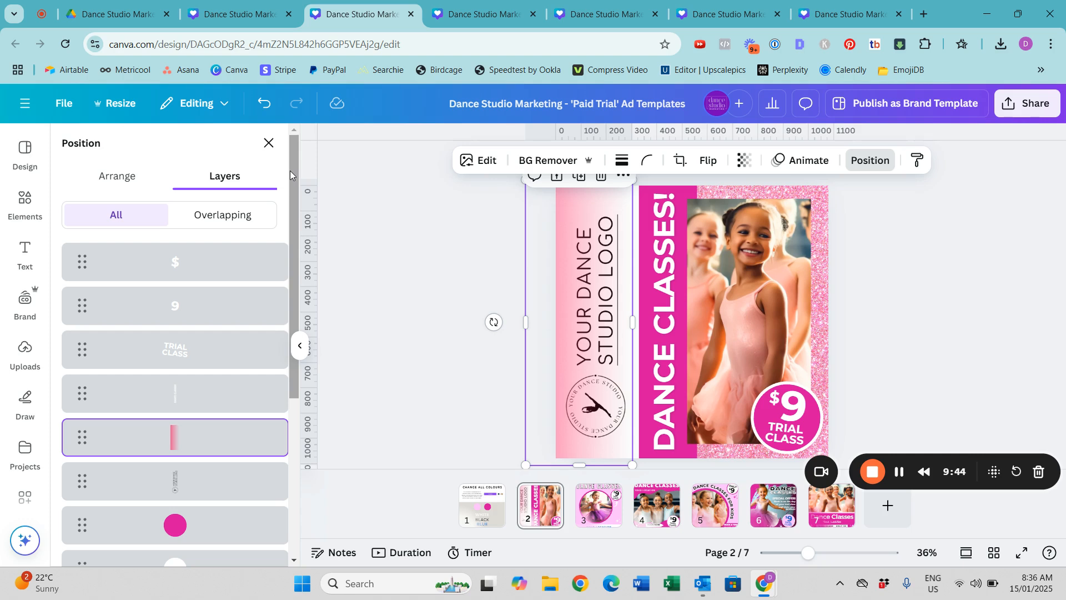
scroll(261, 239, "down", 3)
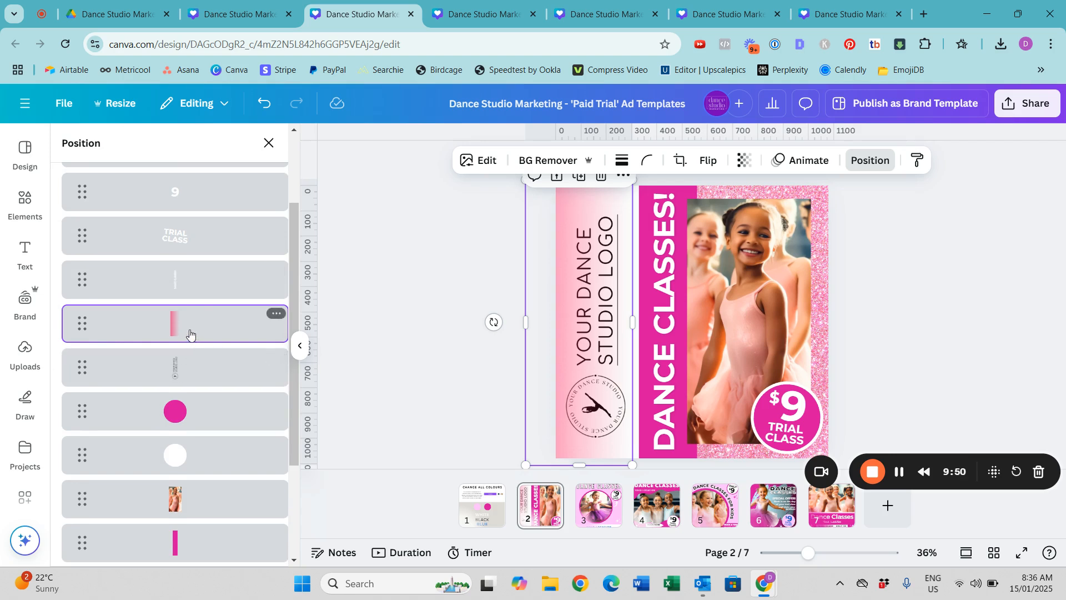
left_click_drag(294, 381, 240, 504)
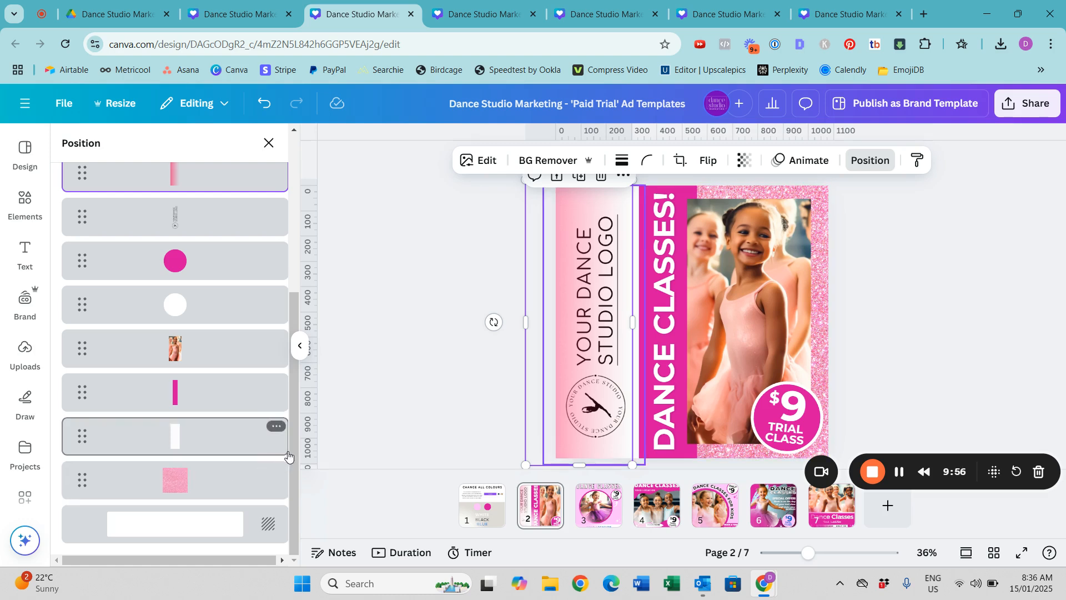
scroll(206, 333, "up", 8)
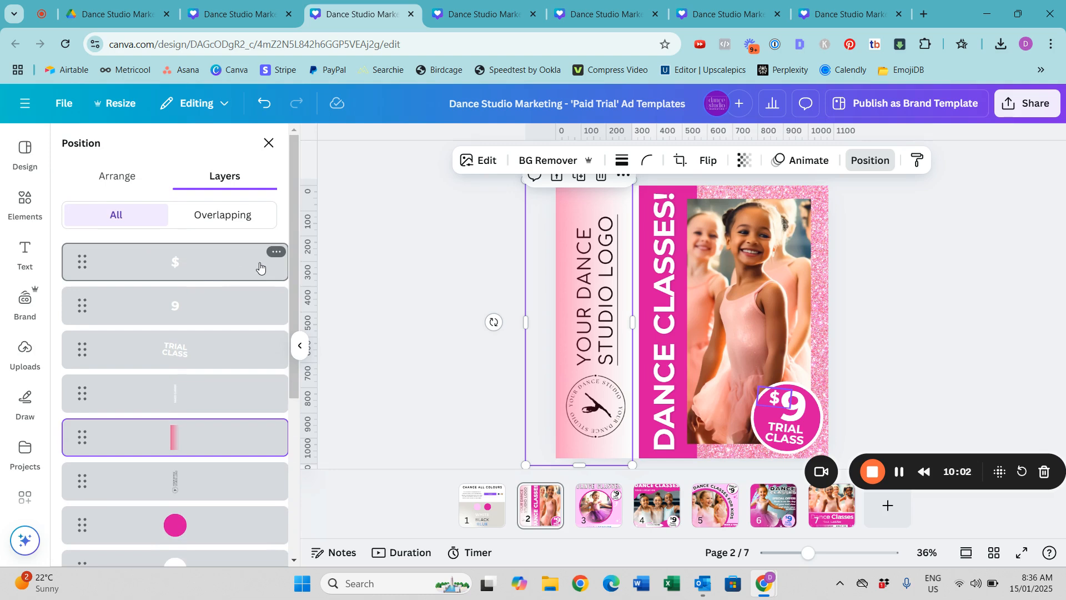
scroll(223, 360, "down", 5)
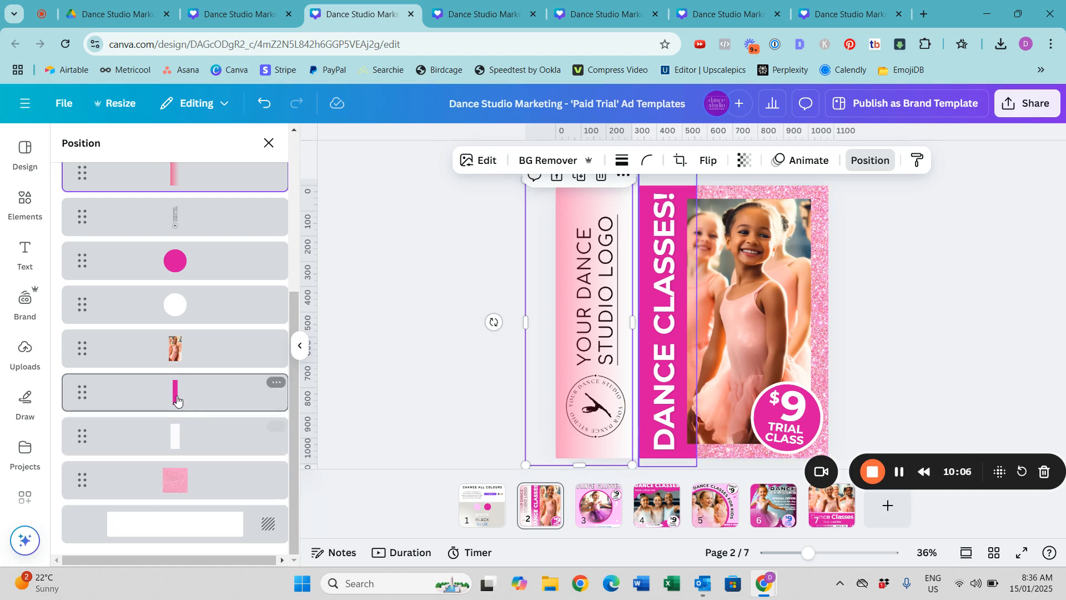
scroll(276, 301, "up", 4)
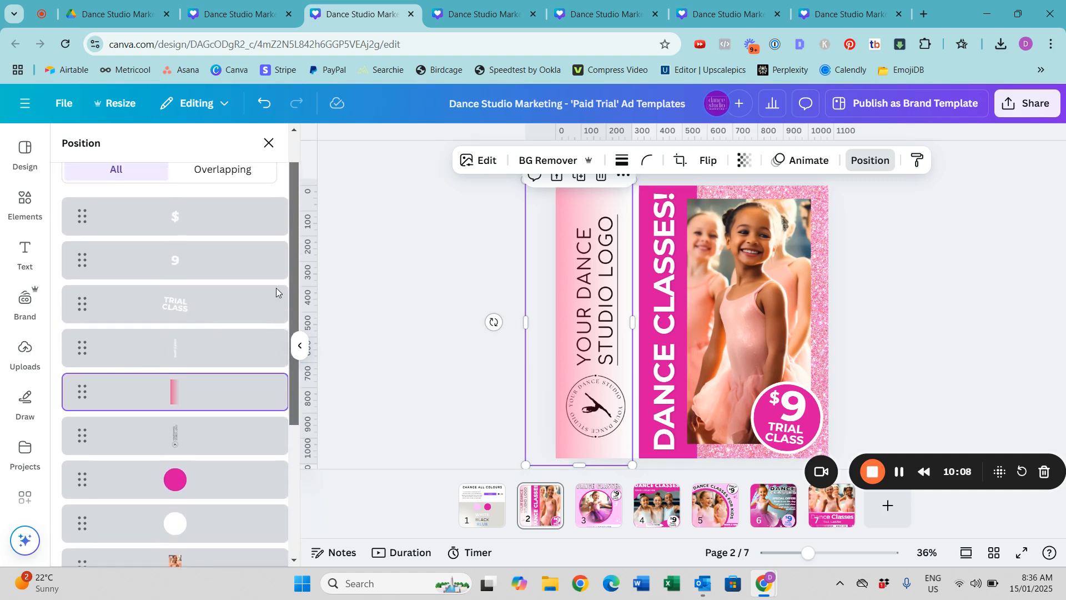
scroll(280, 311, "down", 2)
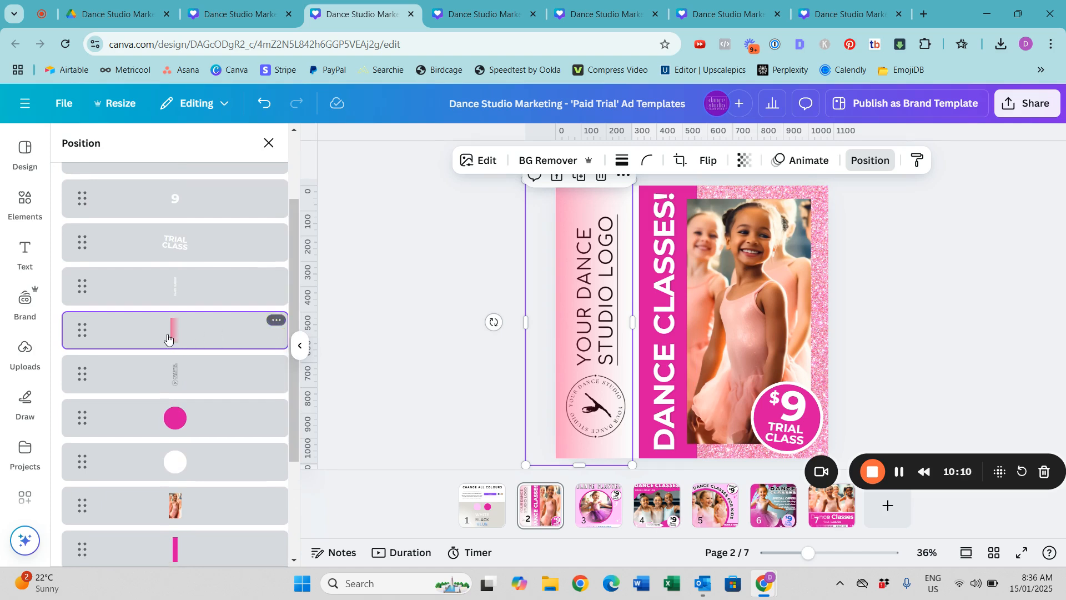
left_click_drag(167, 339, 178, 383)
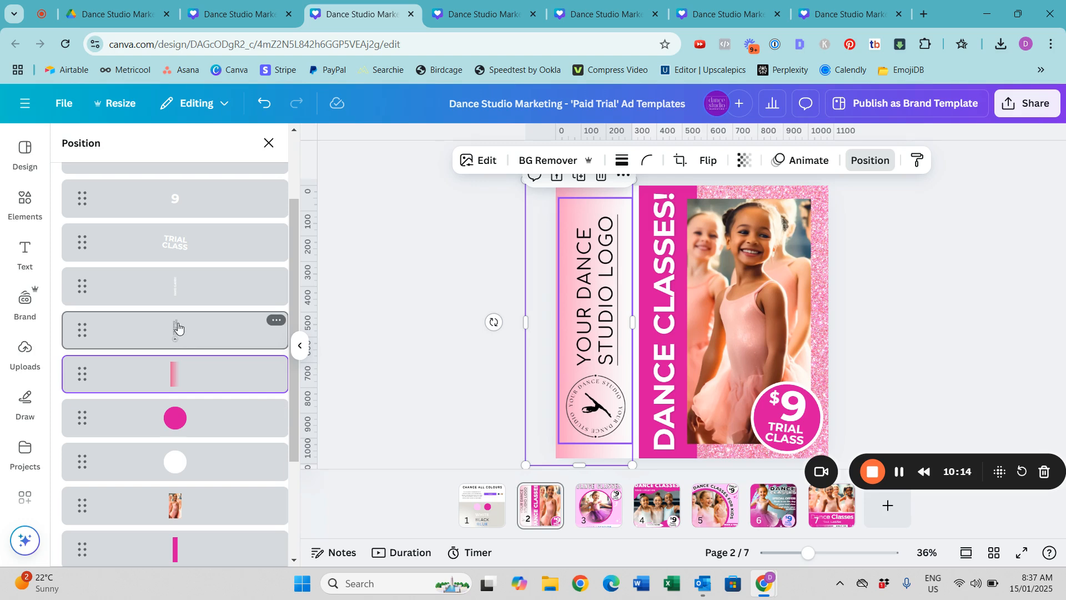
key("Escape")
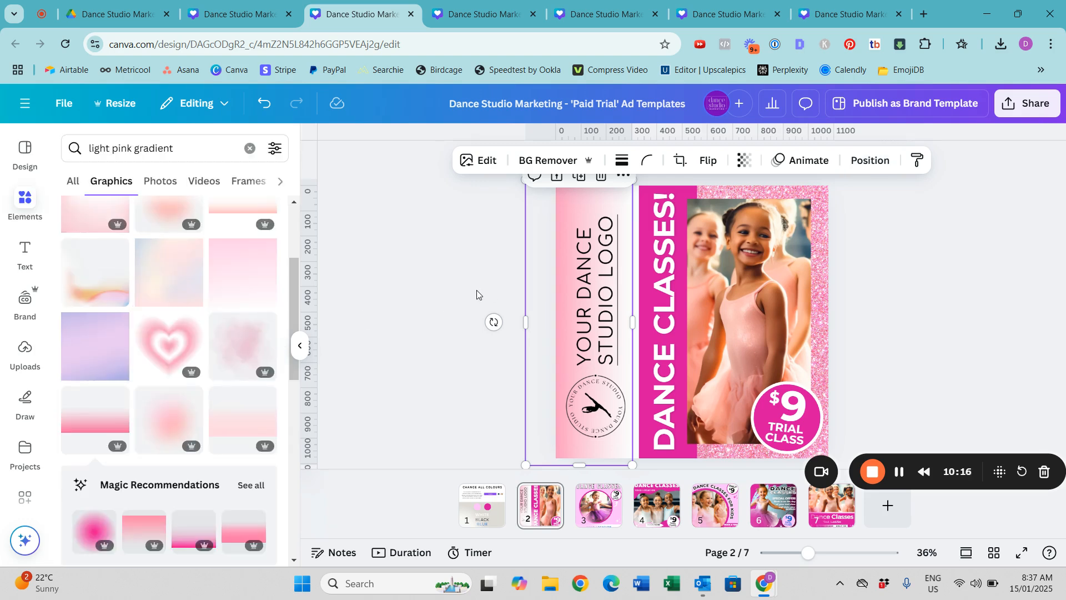
Delete the placeholder 'YOUR DANCE STUDIO LOGO' image from page 2's pink gradient strip
left_click(587, 324)
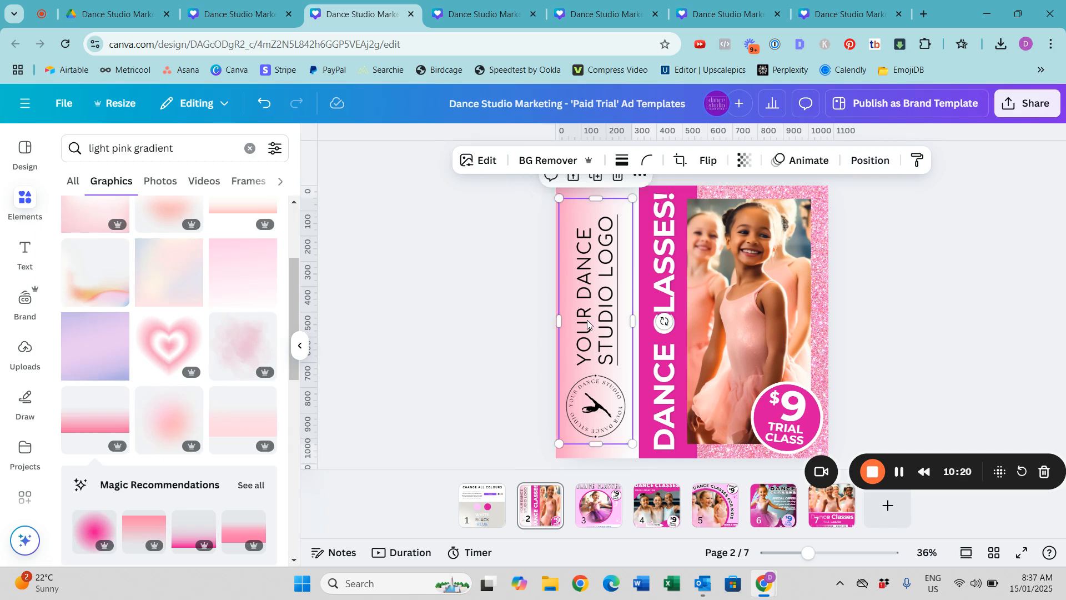
key("Delete")
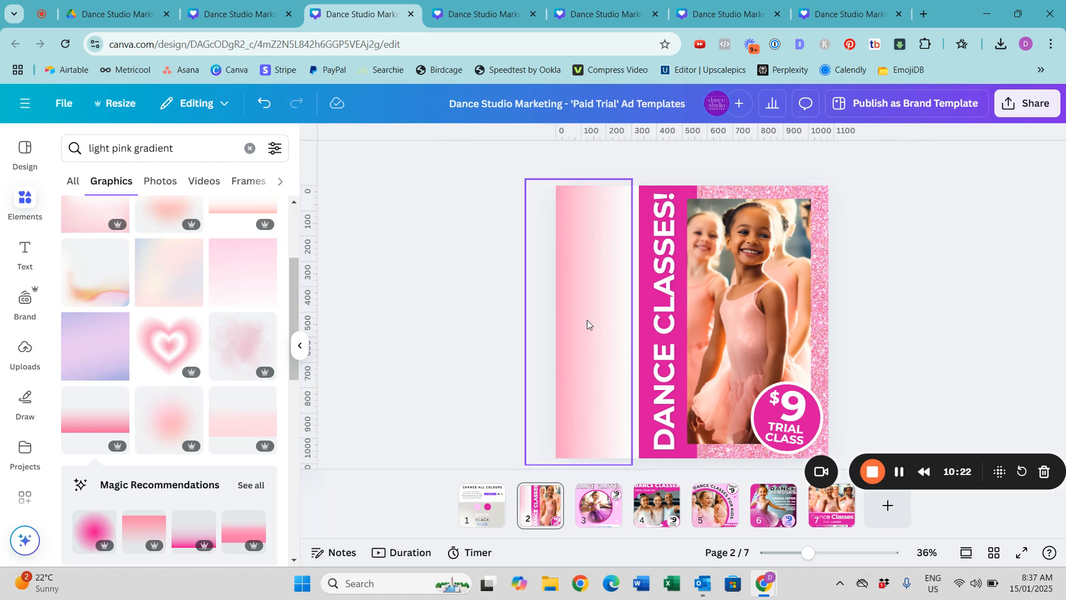
Undo the deletion of page 2's studio logo and fill the photo frame with the uploaded photo of the girl raising both arms
left_click(264, 103)
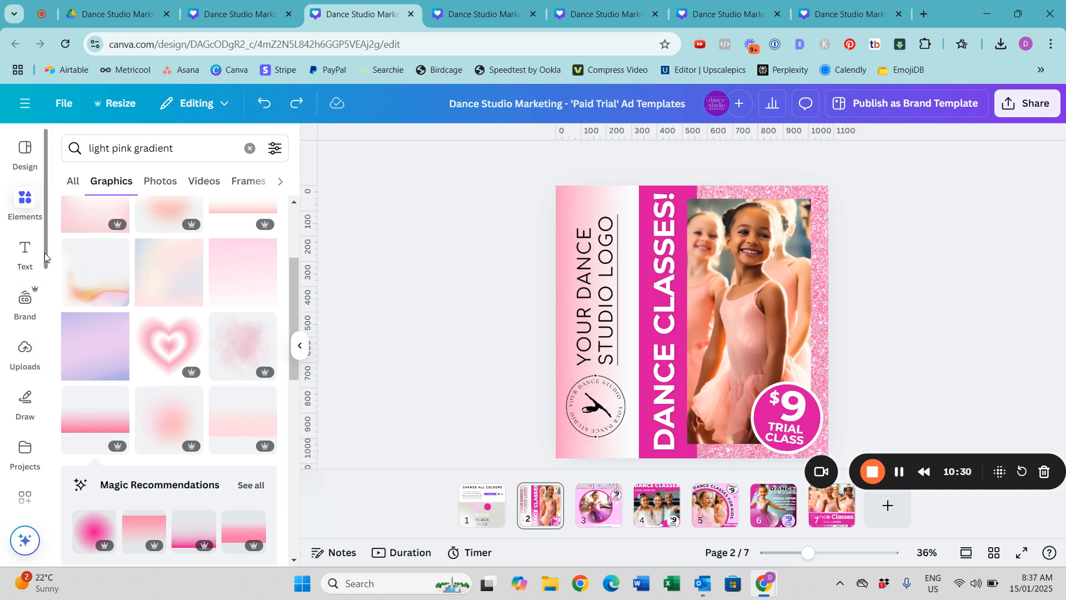
scroll(45, 277, "down", 1)
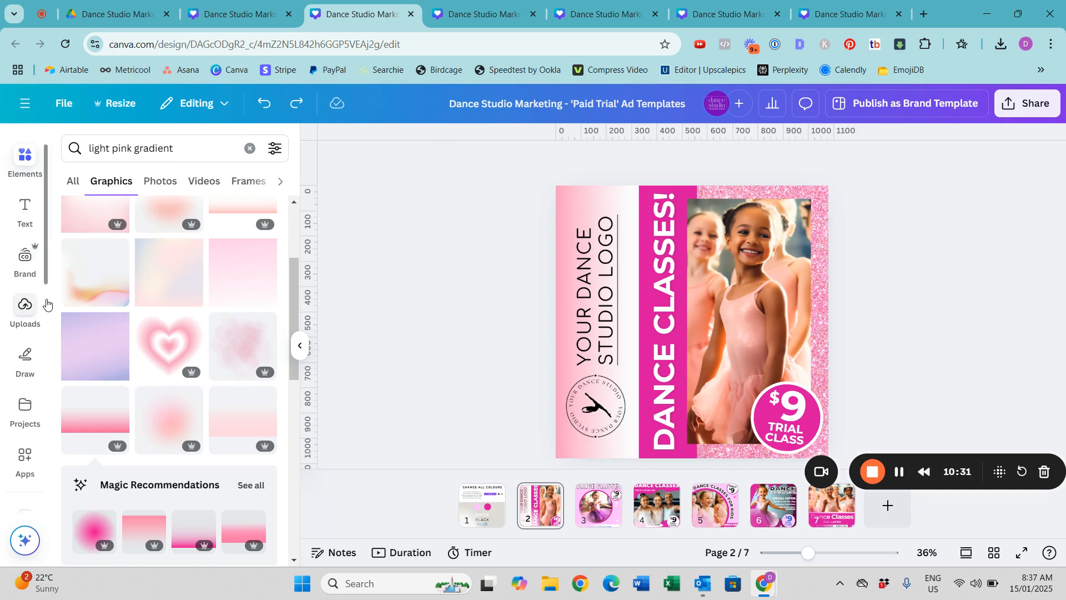
left_click(26, 325)
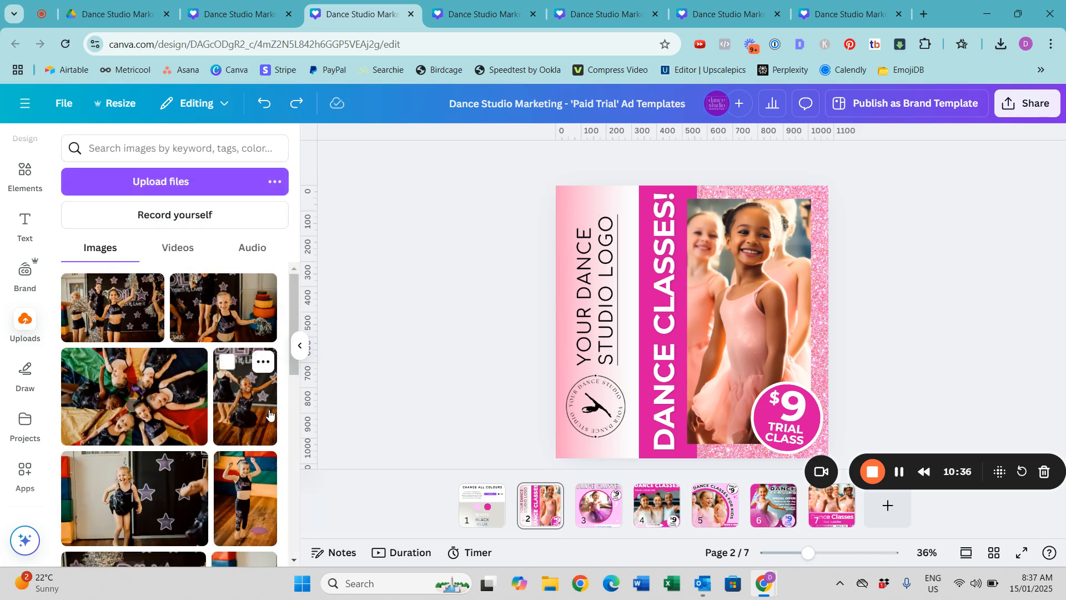
left_click_drag(242, 506, 739, 288)
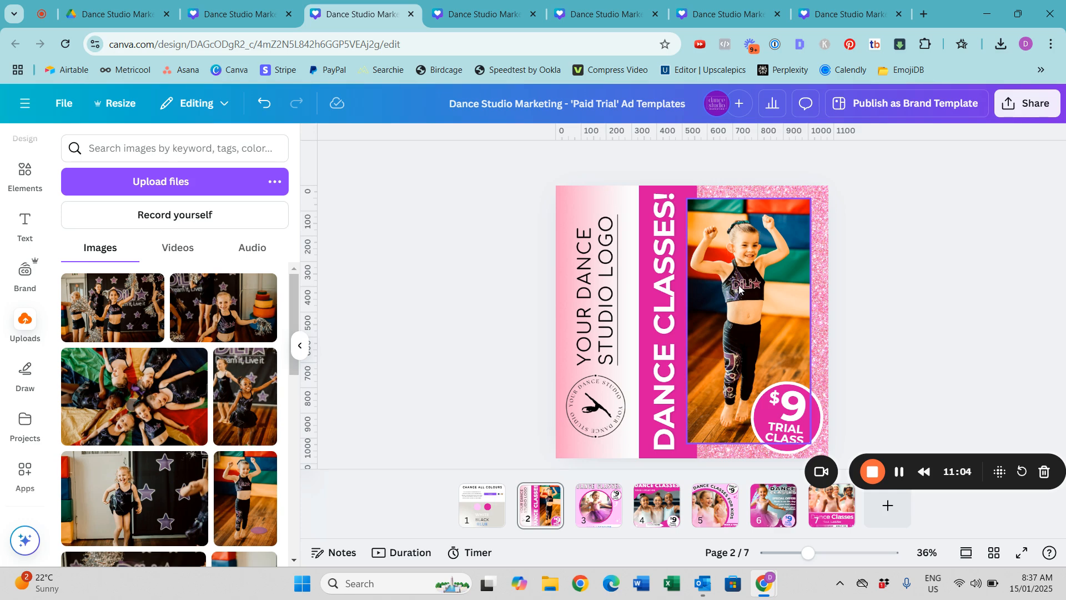
Enlarge and reposition the photo inside page 2's frame so the girl's upper body fills it
double_click(739, 288)
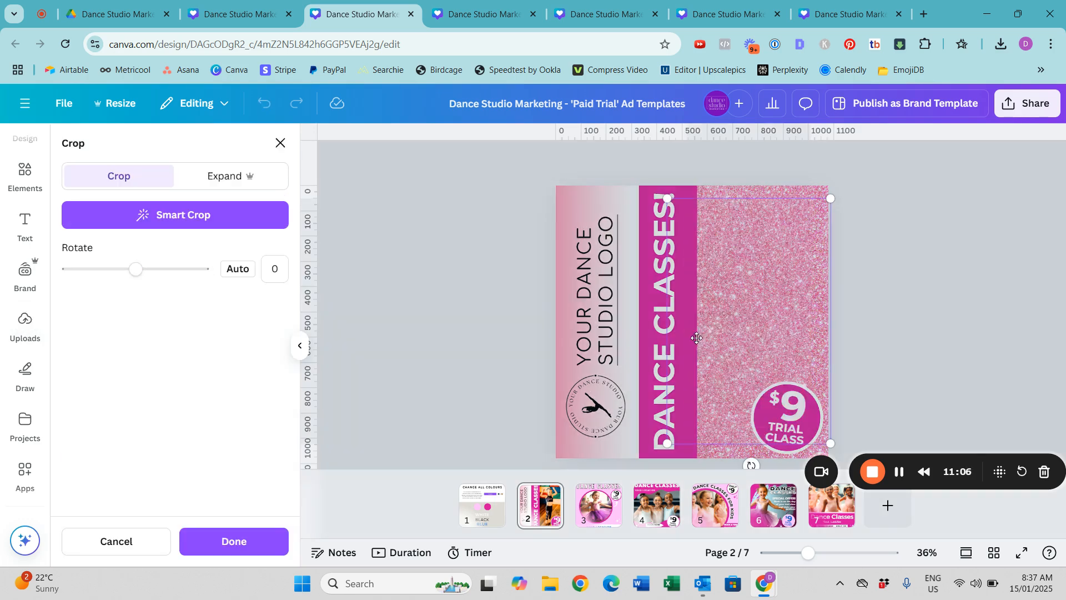
left_click_drag(667, 443, 528, 599)
left_click_drag(680, 391, 741, 377)
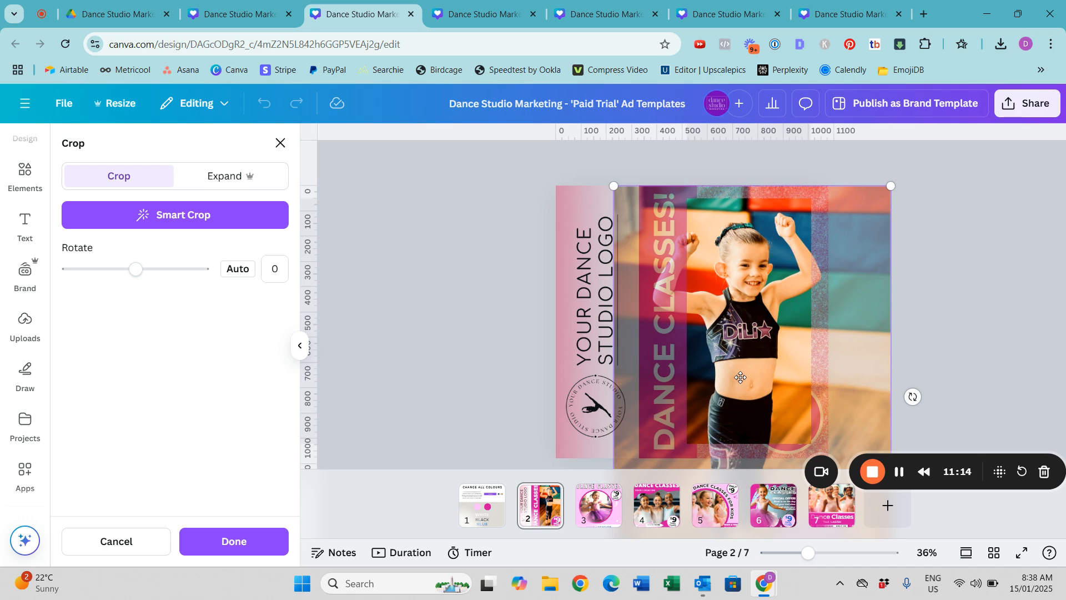
left_click(931, 306)
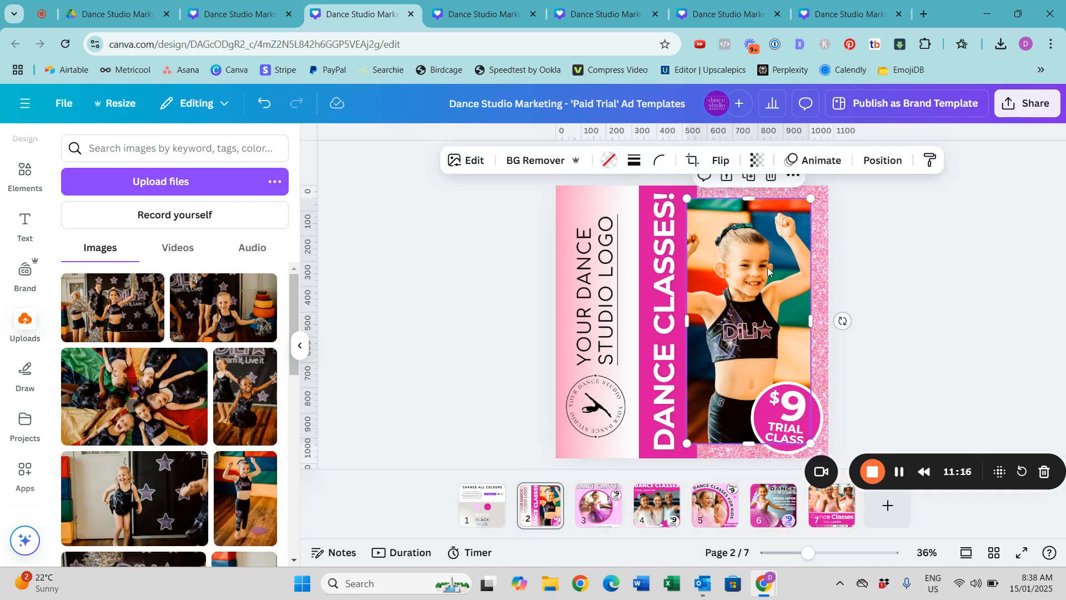
left_click(869, 270)
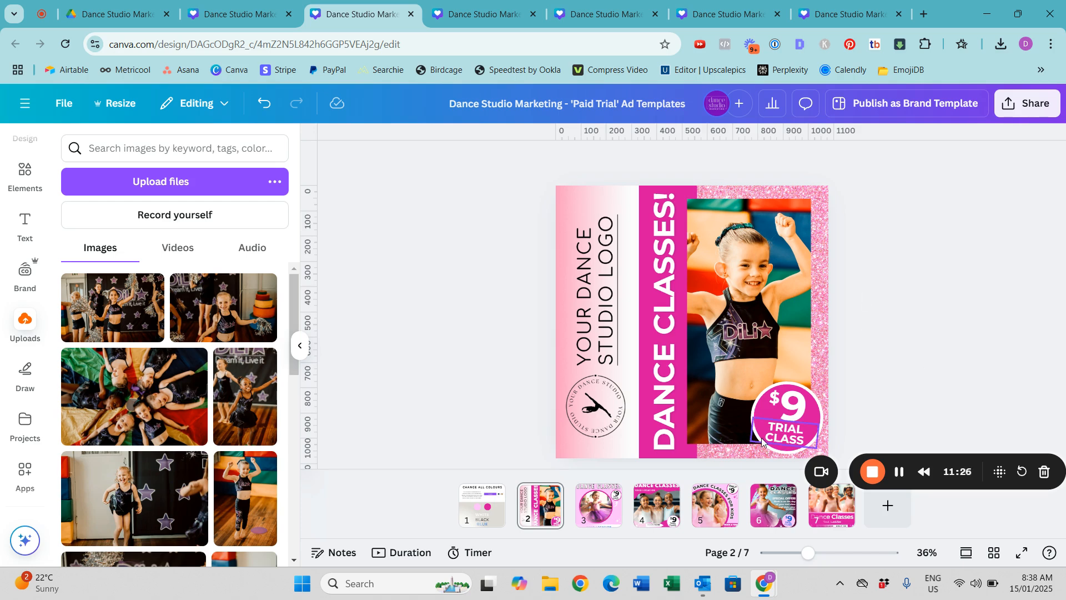
Replace page 3's 'YOUR LOCATION' text with 'geraldton' and set it in uppercase
left_click(597, 515)
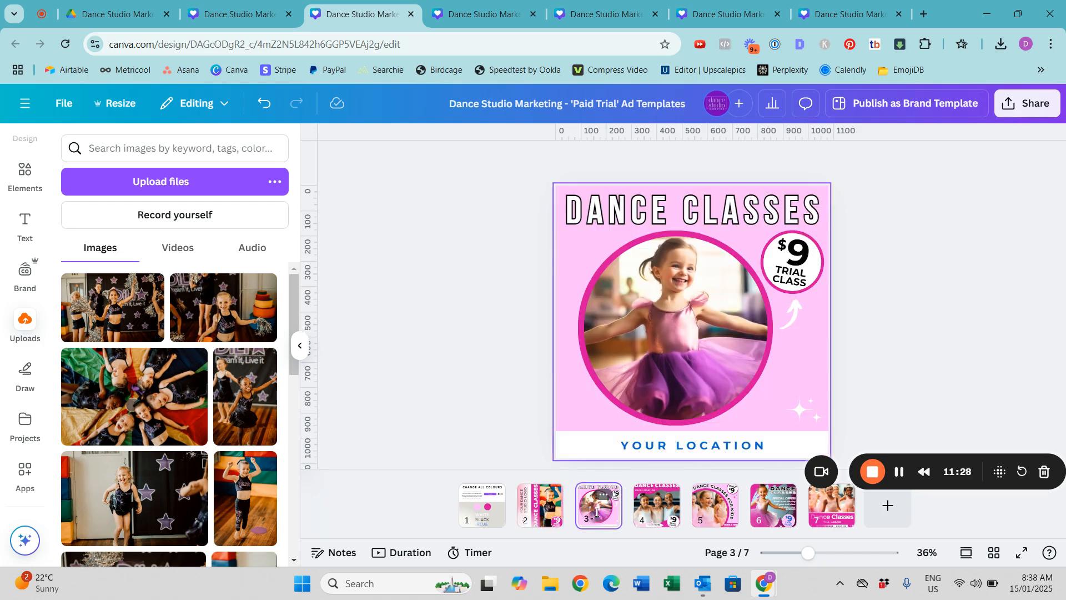
double_click(693, 445)
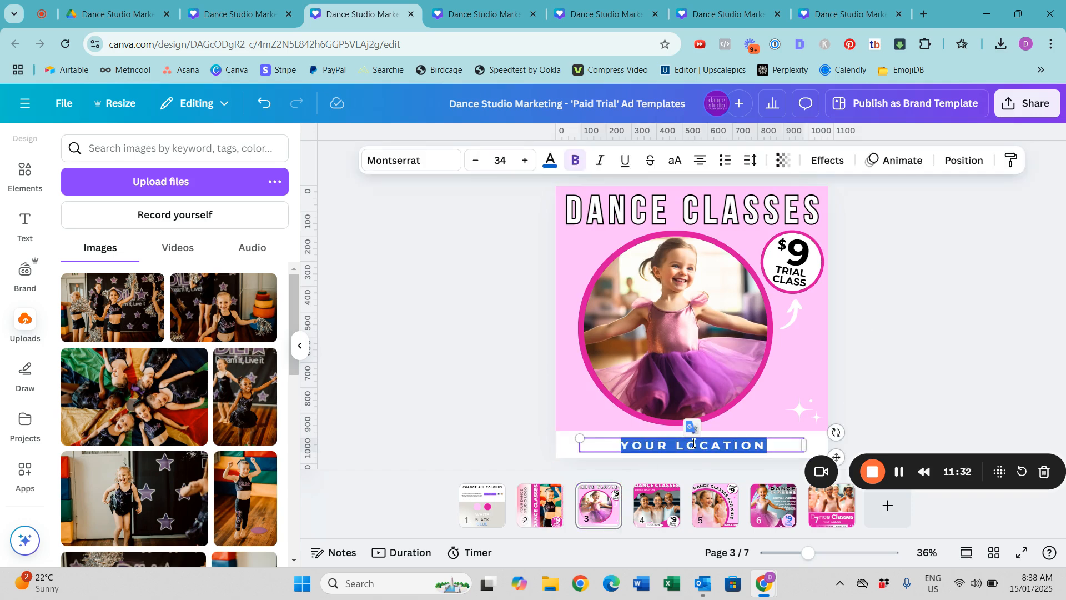
type("ger")
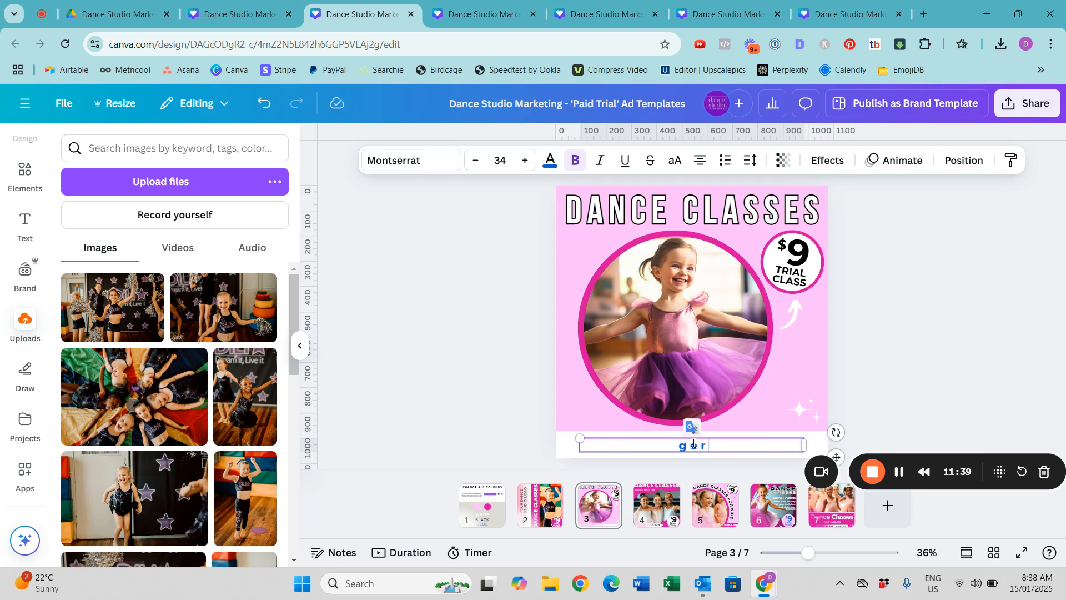
type("aldton")
left_click(914, 363)
left_click(714, 447)
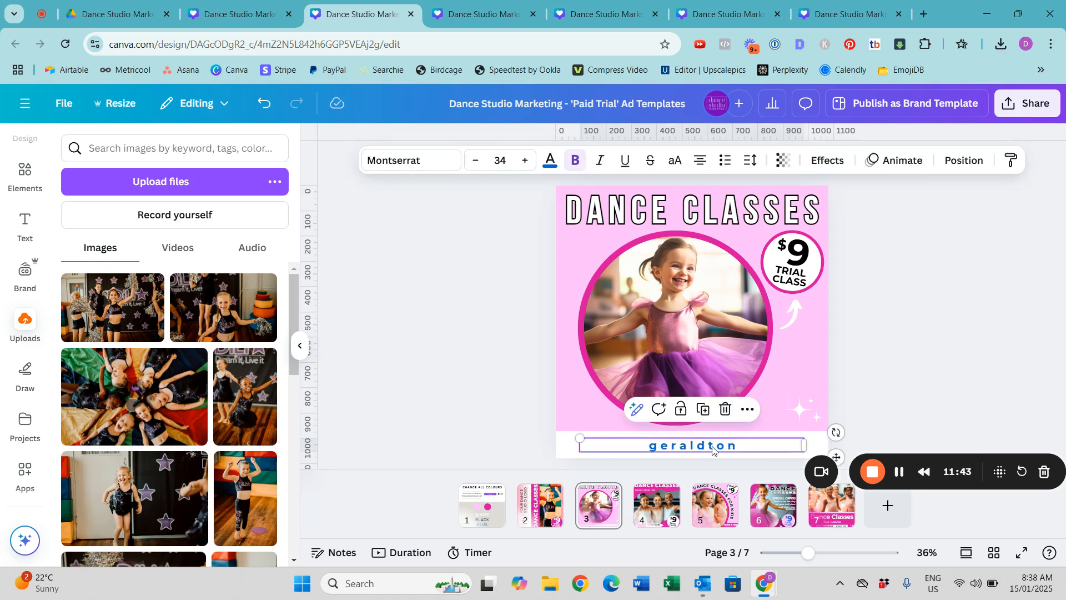
left_click(673, 162)
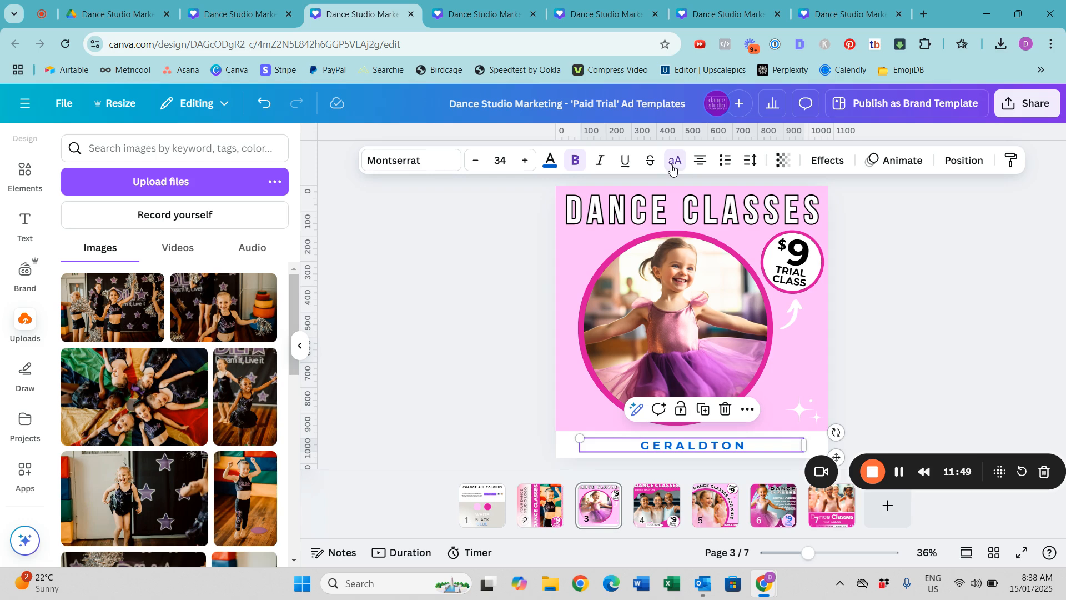
Try recolouring the blue location text to the document's bright pink across all pages, and undo the document-wide change
left_click(550, 161)
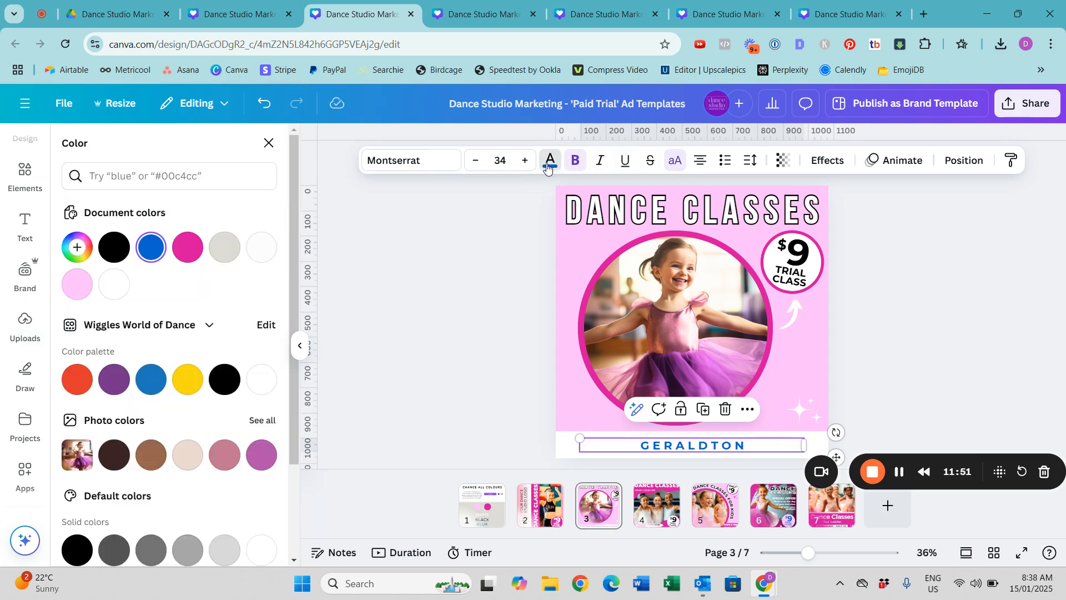
left_click(187, 247)
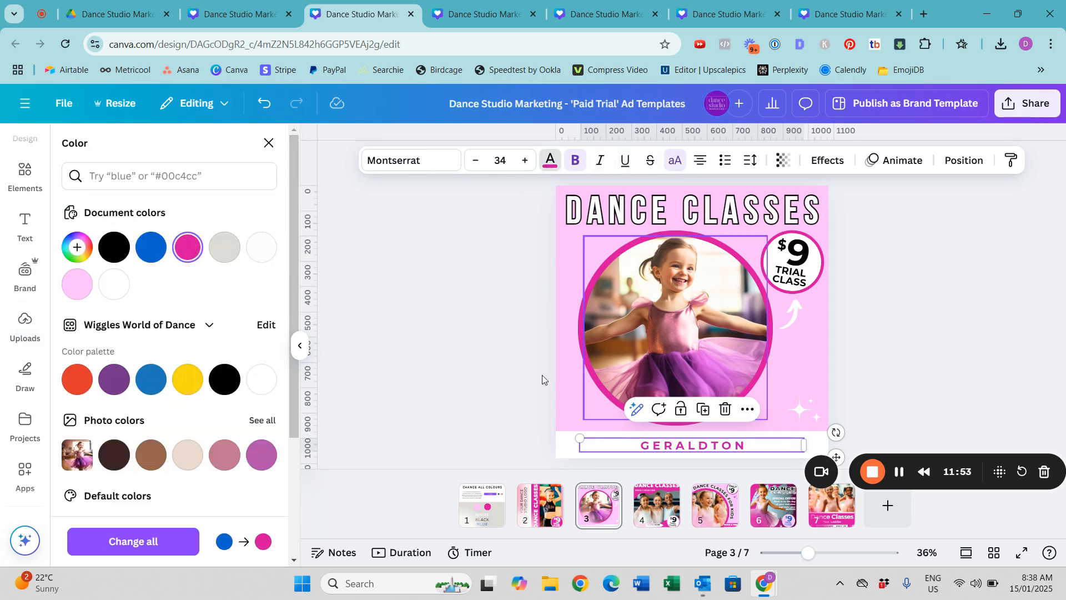
left_click(133, 542)
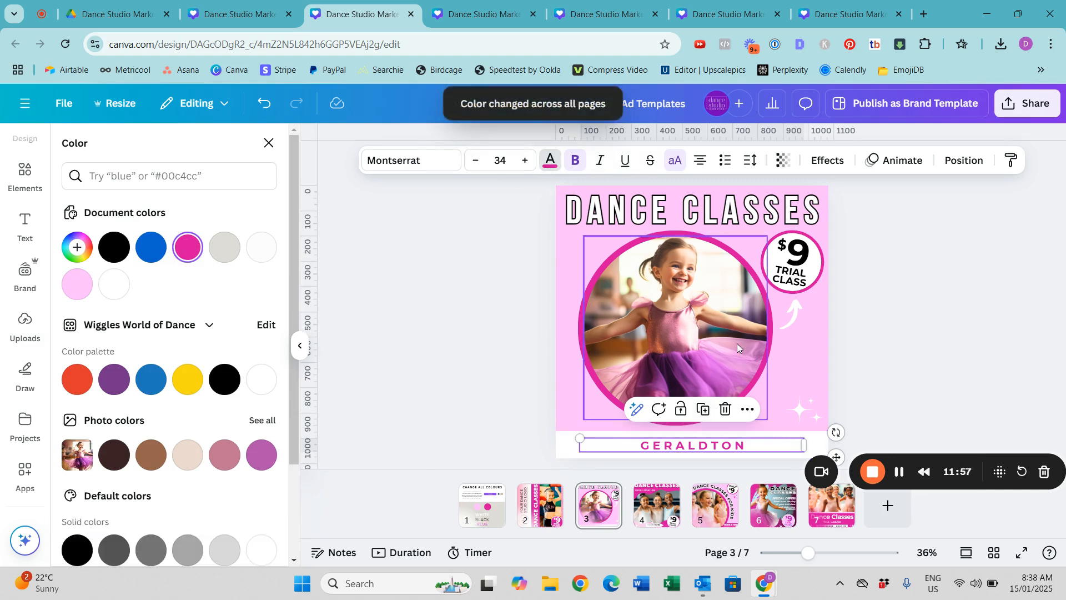
left_click(482, 503)
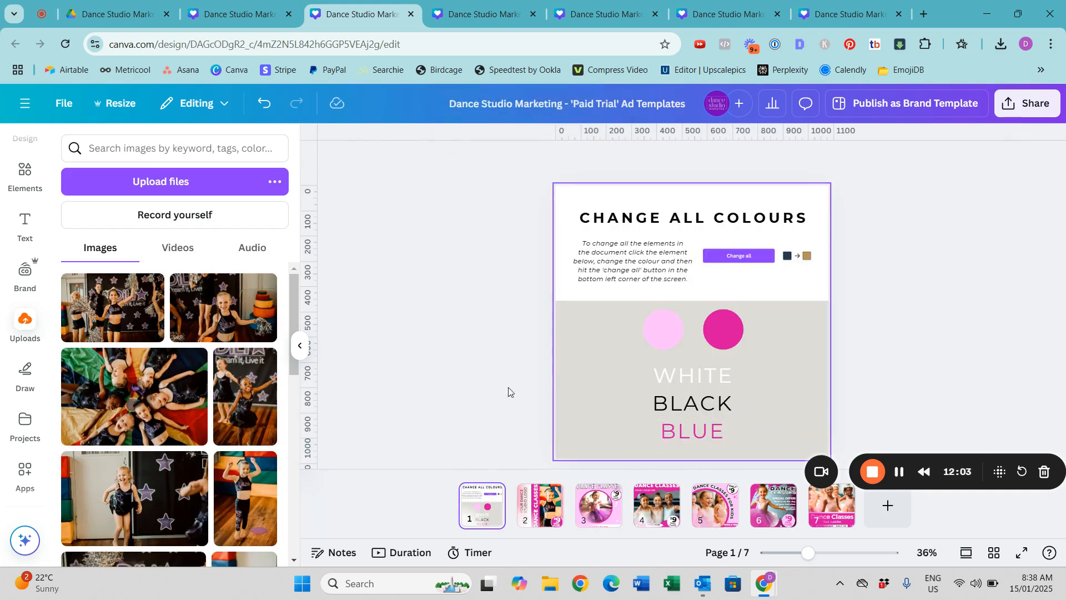
left_click(264, 101)
Recolour page 1's 'BLUE' sample text to the document's bright pink and apply the change to all blue elements
left_click(697, 436)
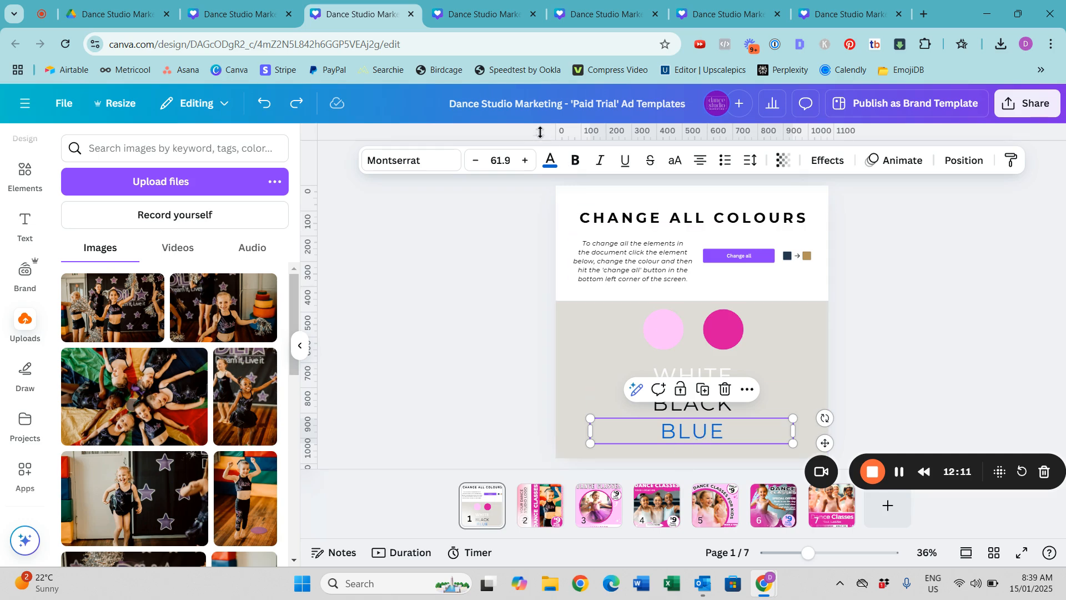
left_click(550, 163)
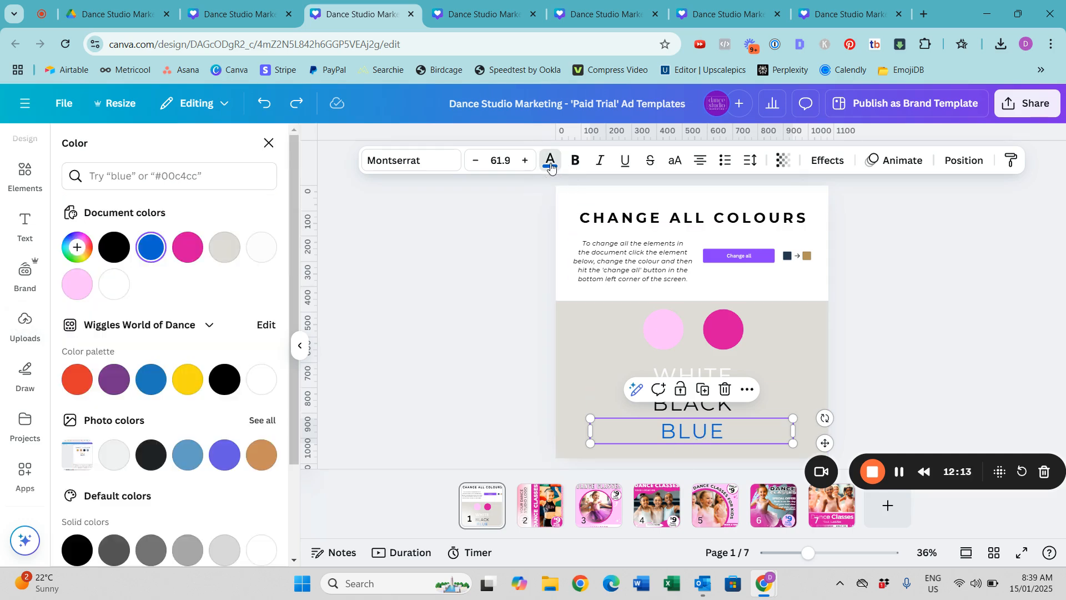
left_click(188, 247)
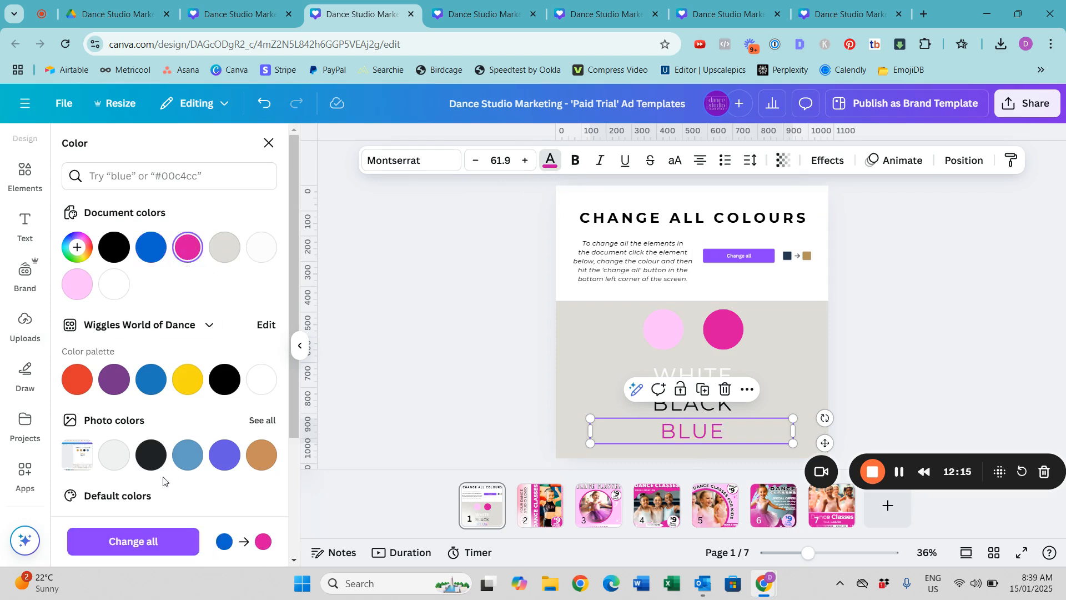
left_click(152, 541)
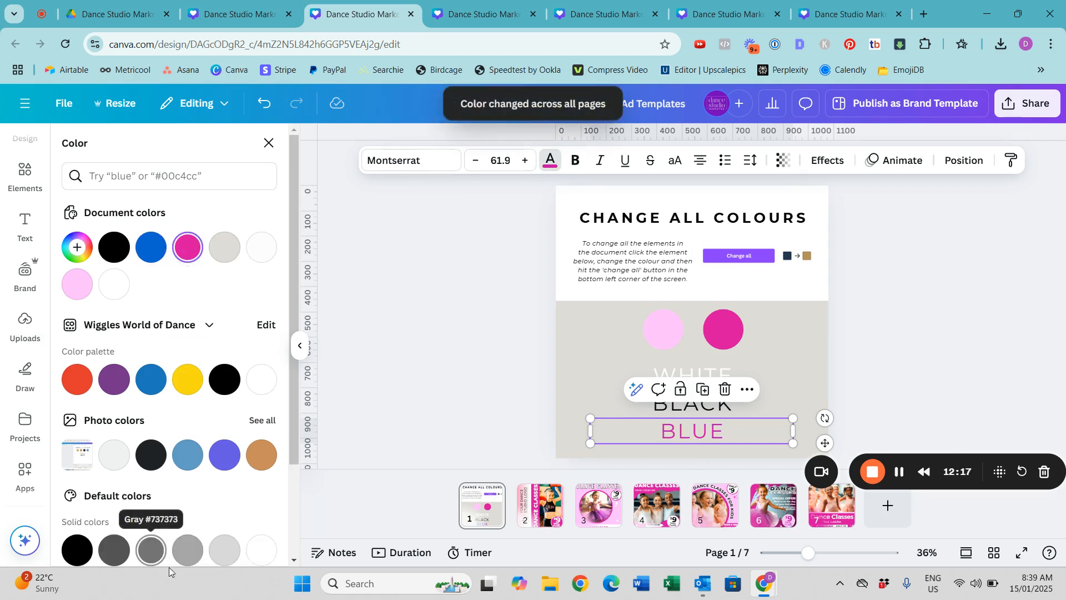
Increase the font size of page 3's 'GERALDTON' text to 40
left_click(587, 506)
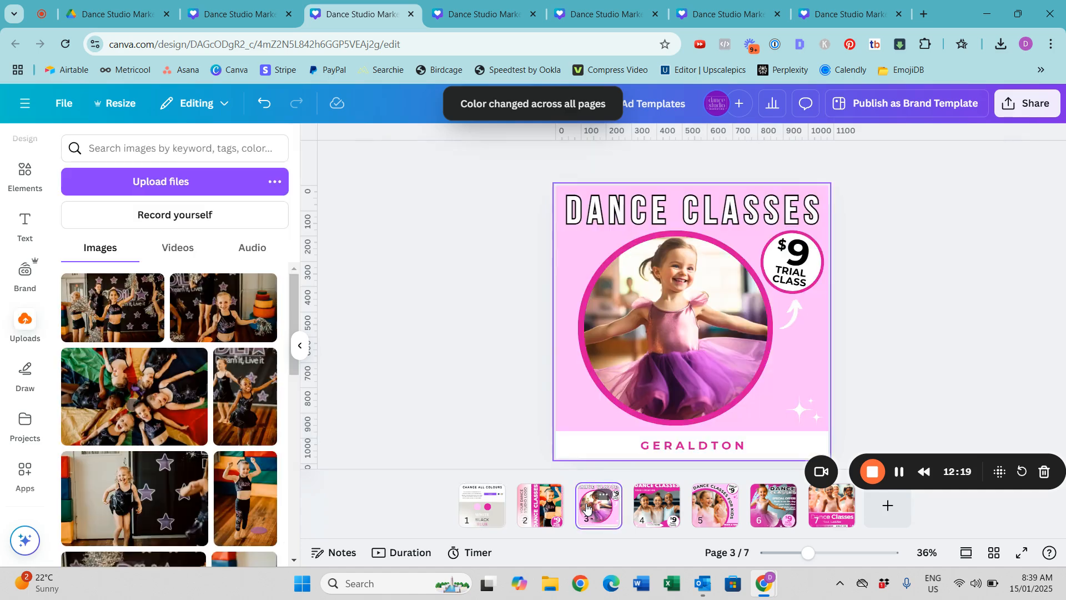
left_click(699, 444)
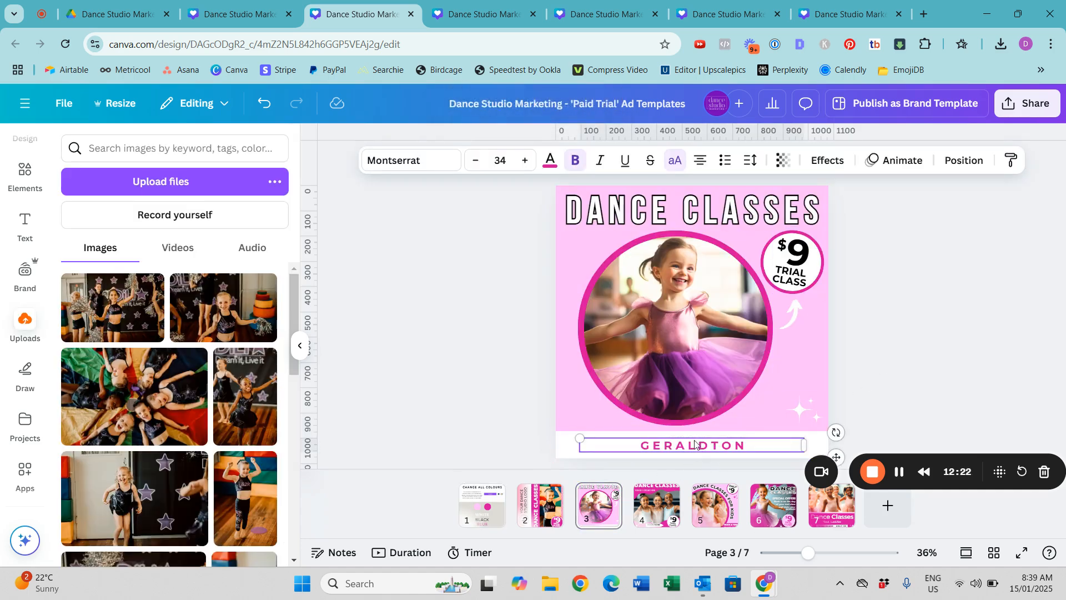
left_click(525, 163)
left_click(524, 162)
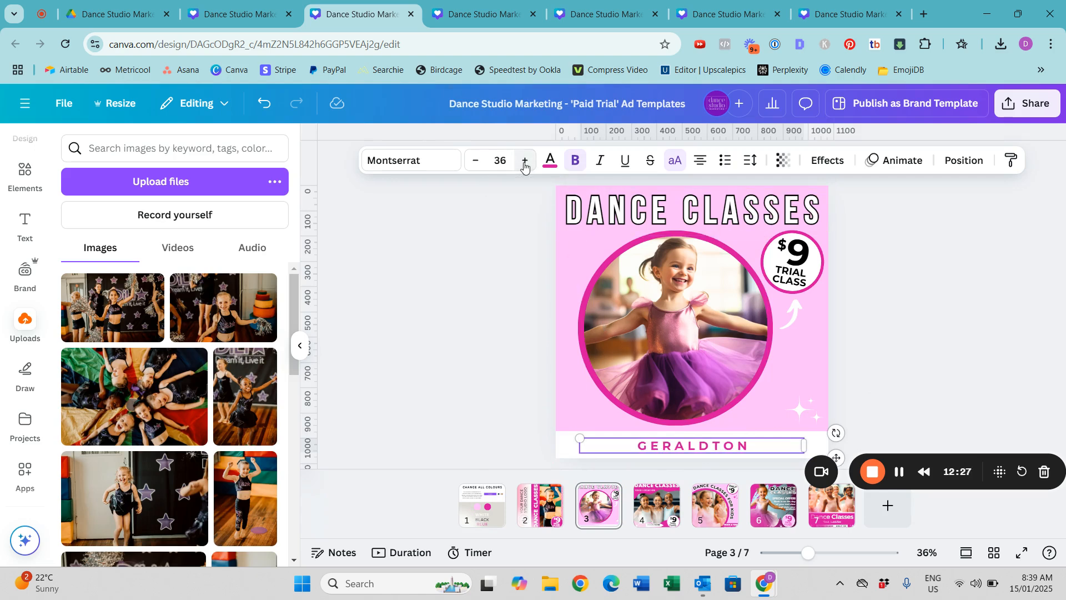
left_click(524, 163)
left_click(525, 162)
left_click(525, 163)
left_click(525, 162)
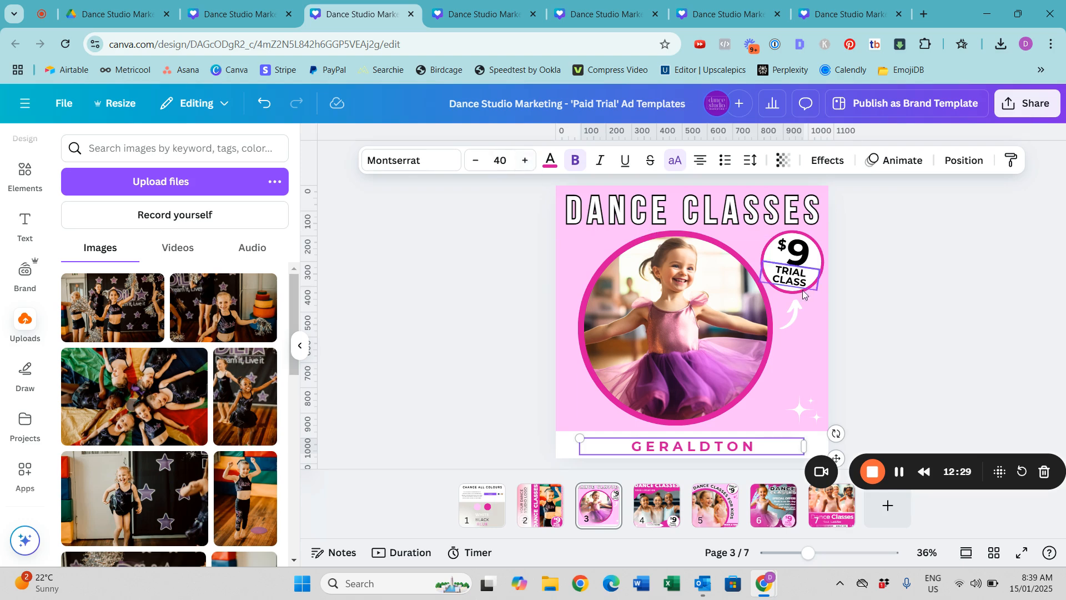
left_click(873, 326)
Nudge the 'GERALDTON' text slightly upward within page 3's white strip
left_click(737, 451)
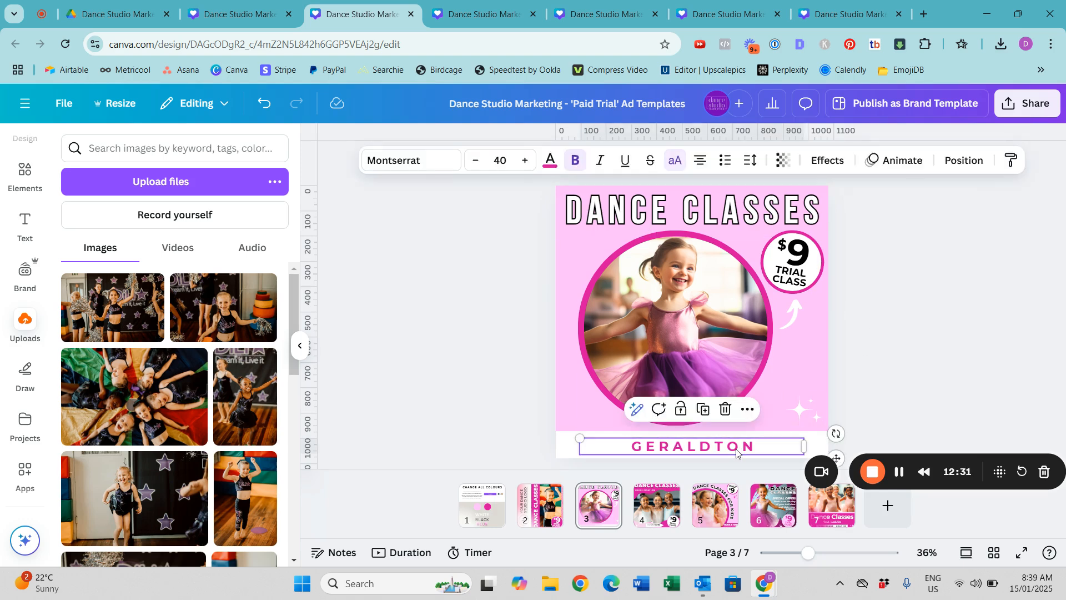
key("Up")
key("Up")
key("Up")
key("Up")
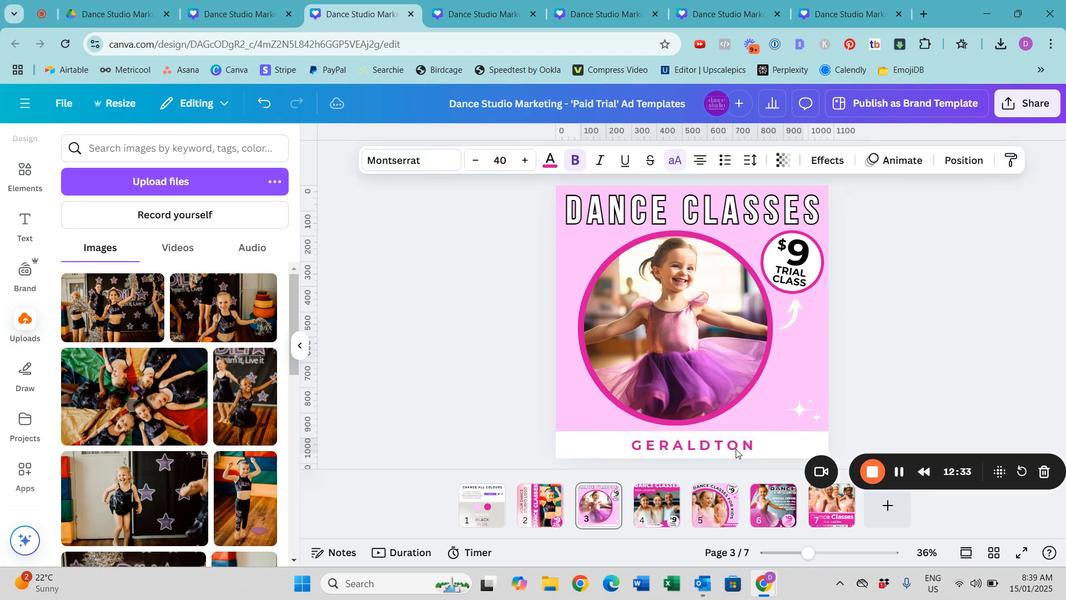
left_click(916, 319)
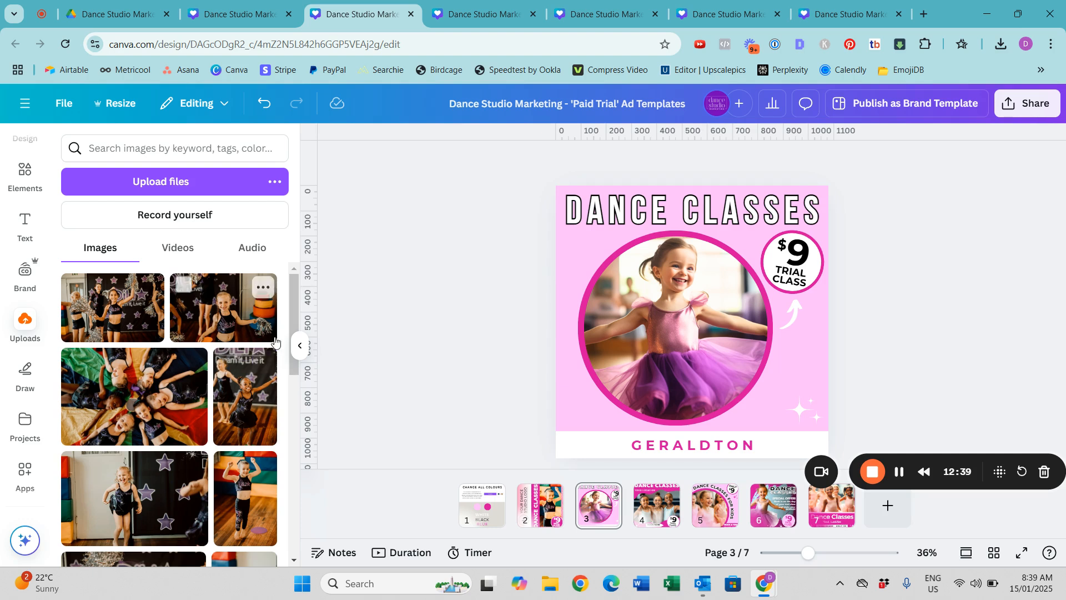
Fill page 3's circular frame with the uploaded butterfly-wing dancer photo, enlarging and repositioning it to centre the smiling girl
left_click_drag(292, 307, 299, 359)
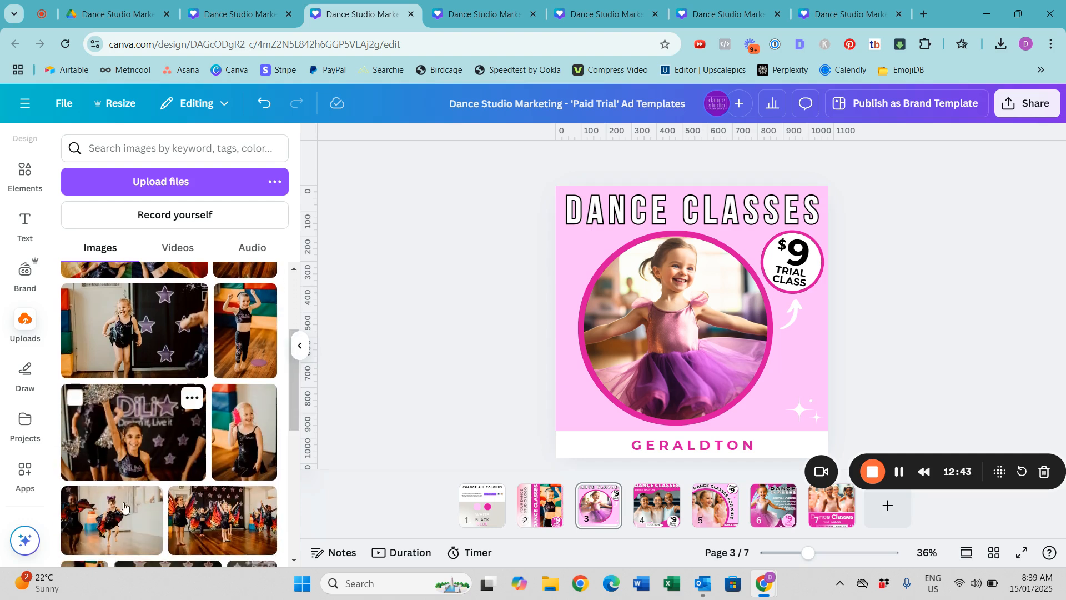
left_click_drag(128, 516, 664, 336)
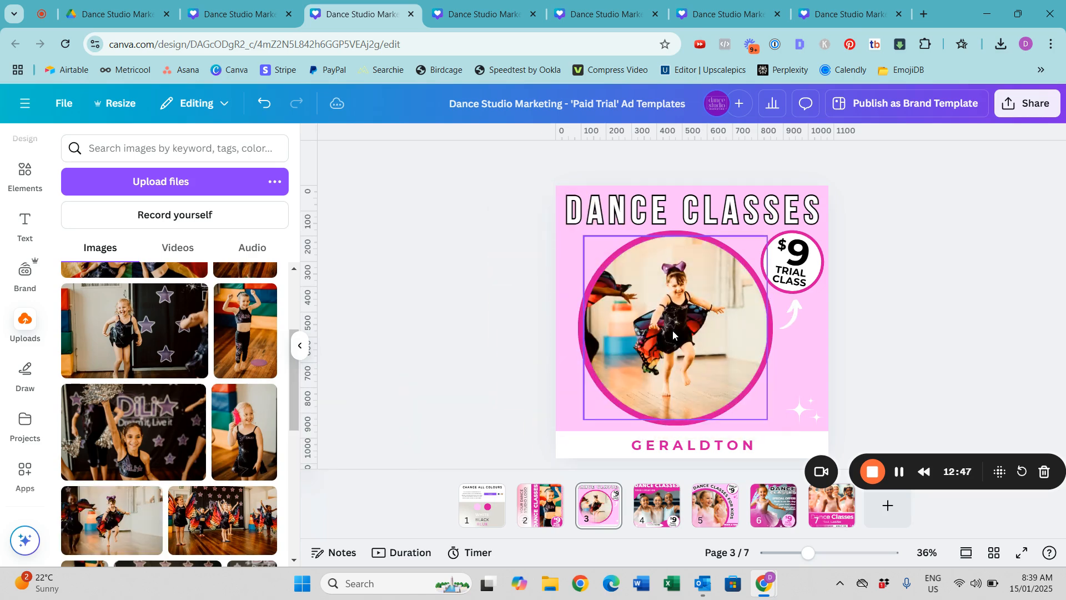
double_click(673, 335)
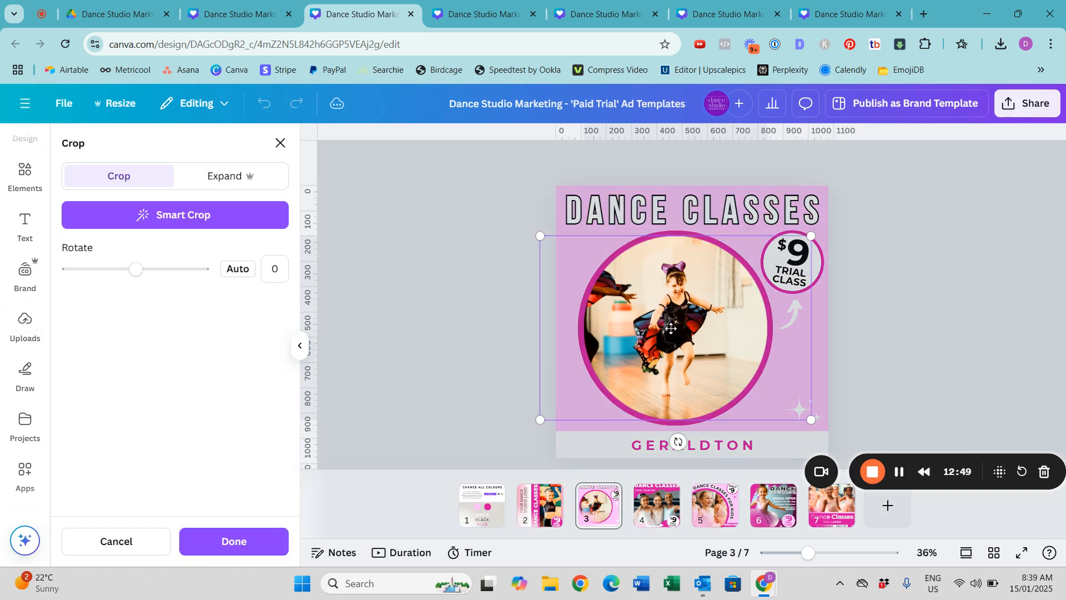
left_click_drag(542, 239, 295, 152)
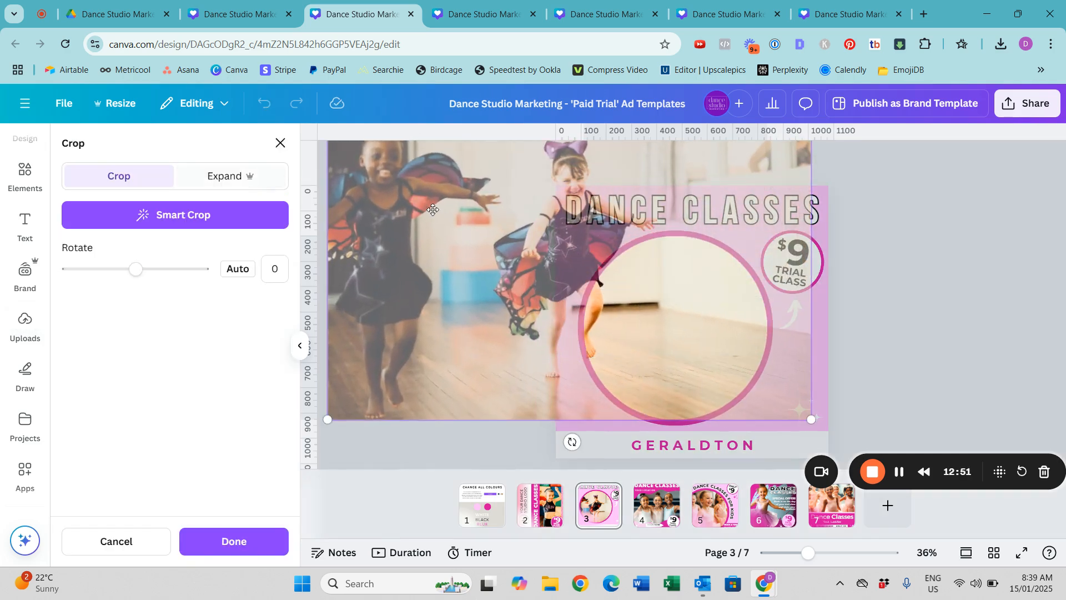
left_click_drag(443, 204, 555, 310)
left_click(940, 255)
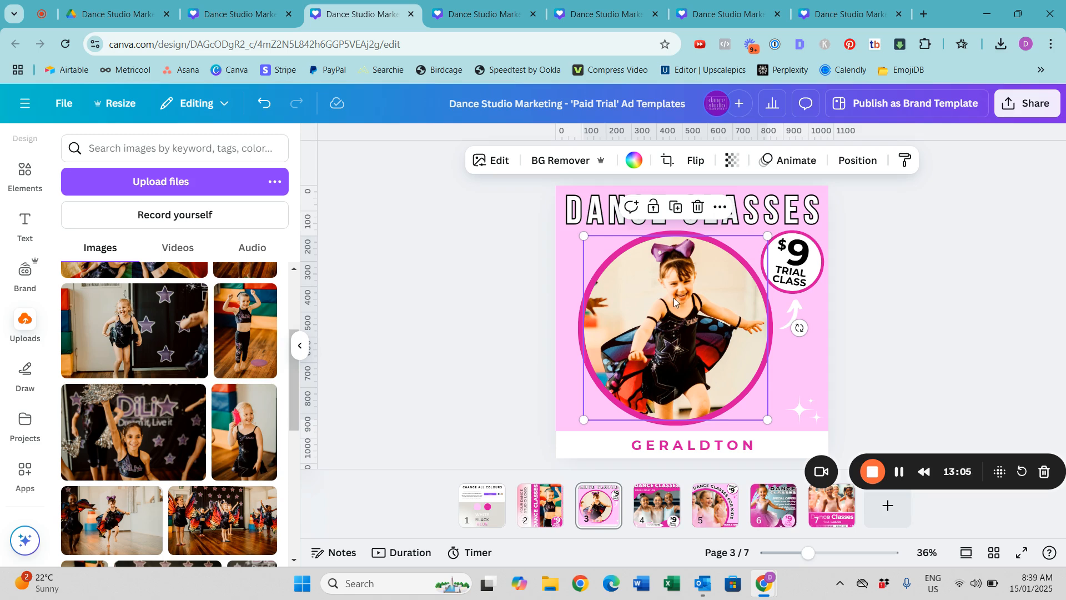
Reset the image adjustments on page 3's circular dancer photo and set its brightness to 17
left_click(491, 166)
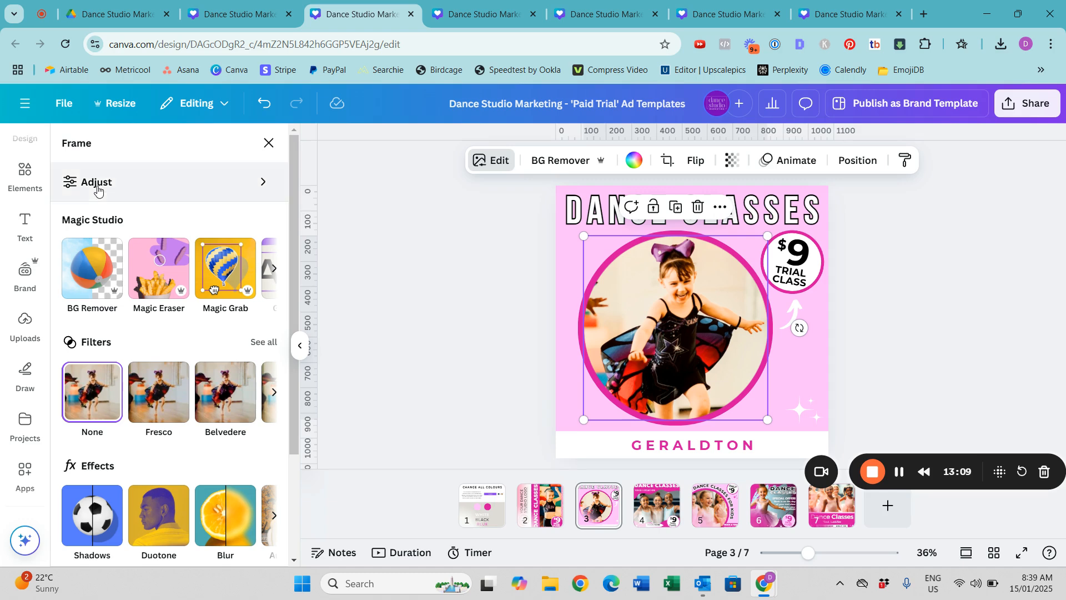
left_click(97, 183)
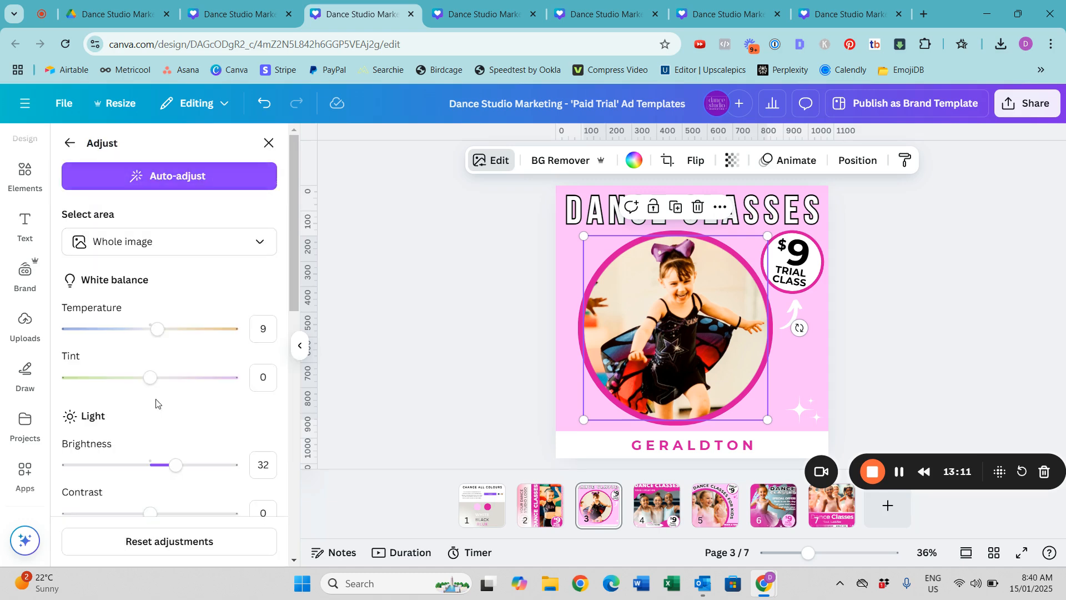
left_click(163, 542)
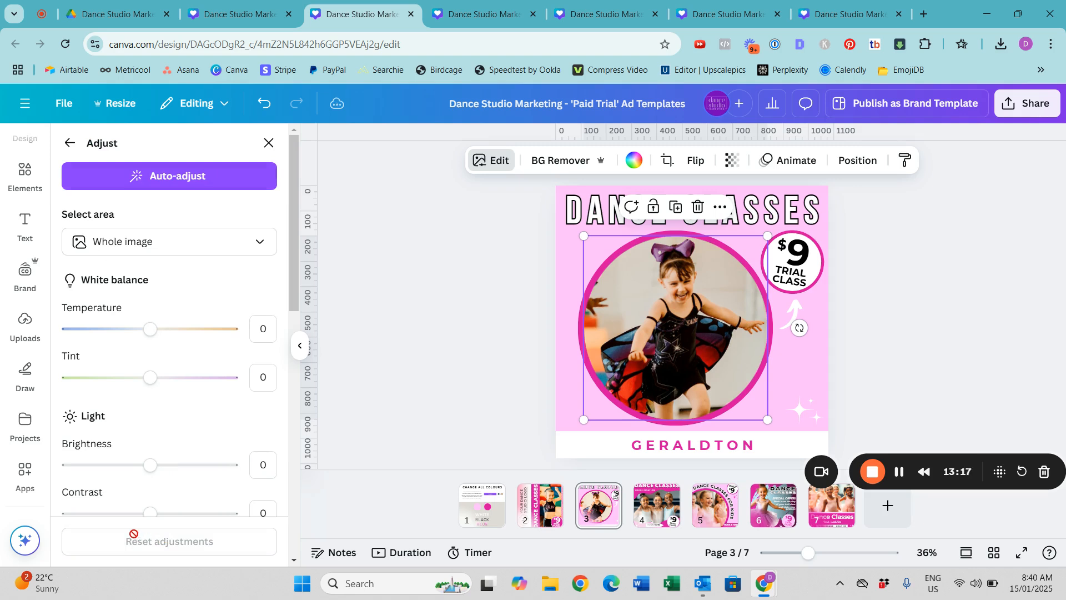
left_click_drag(150, 465, 164, 474)
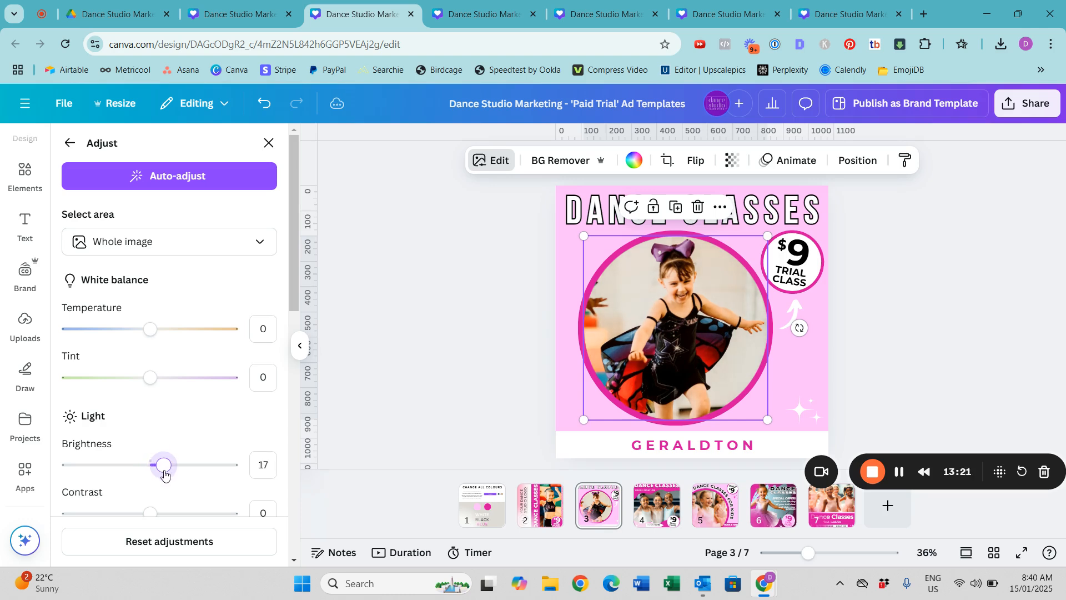
Set the saturation of page 3's circular dancer photo to 15
left_click_drag(293, 264, 297, 445)
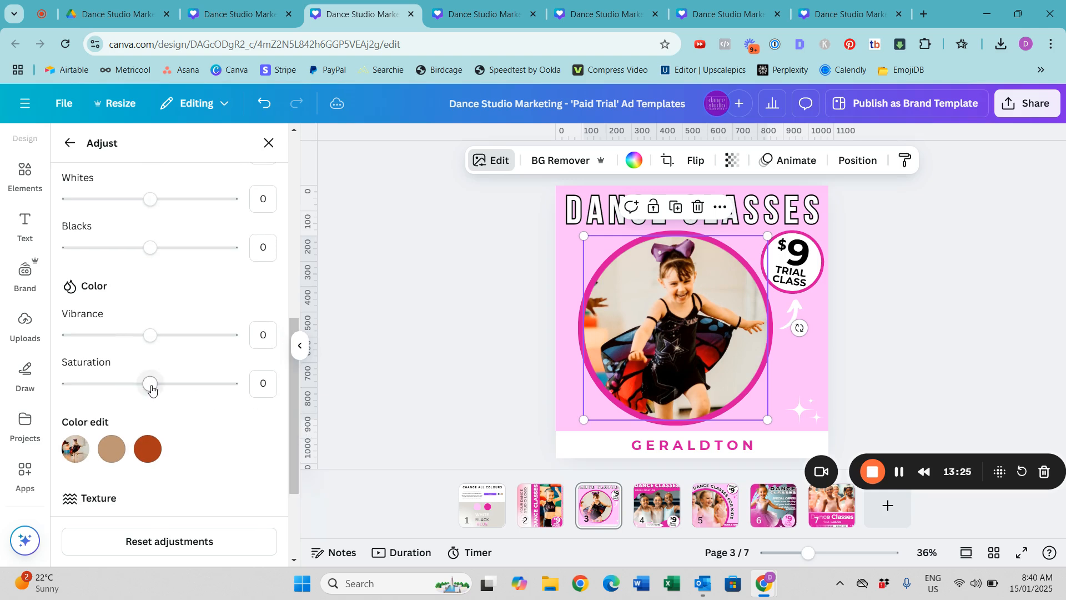
left_click_drag(152, 389, 162, 388)
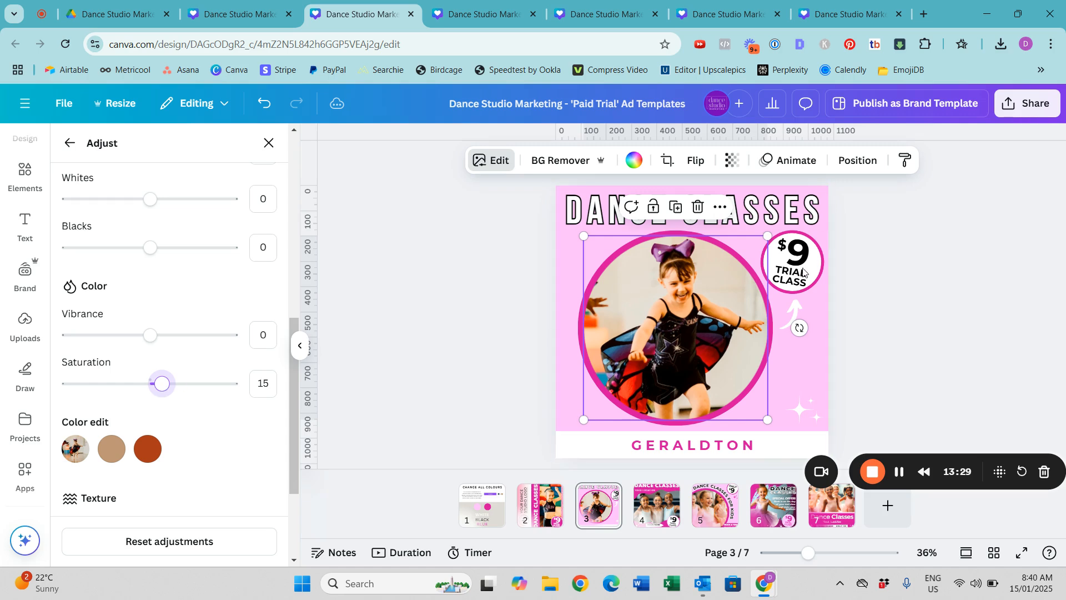
left_click(470, 373)
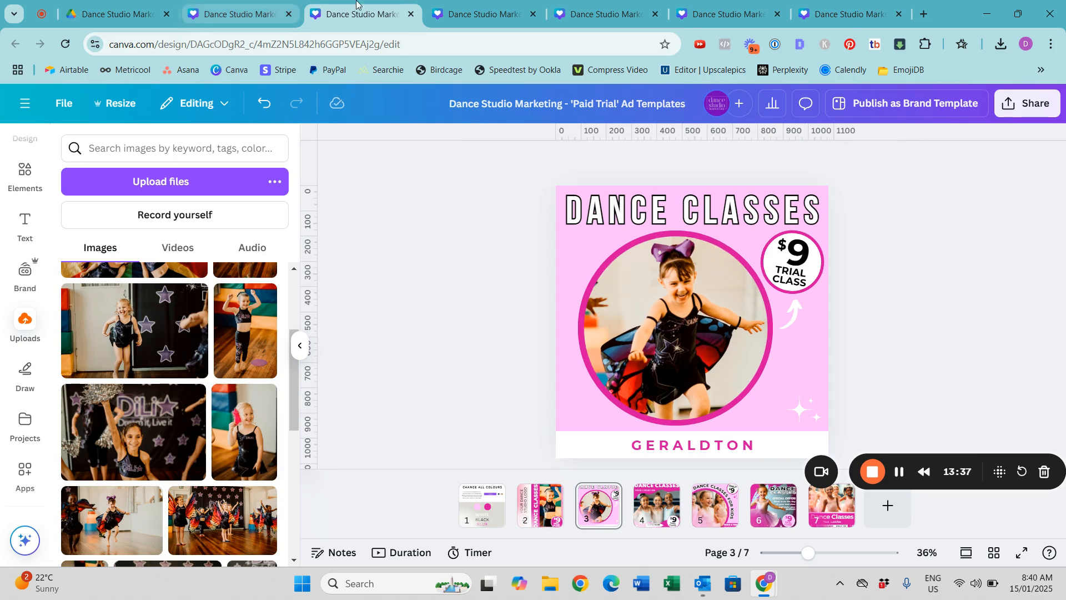
In the 'Open Day' ad templates design, recolour page 1's purple circle to blue #3440E9 and apply the change to all matching elements
left_click(467, 5)
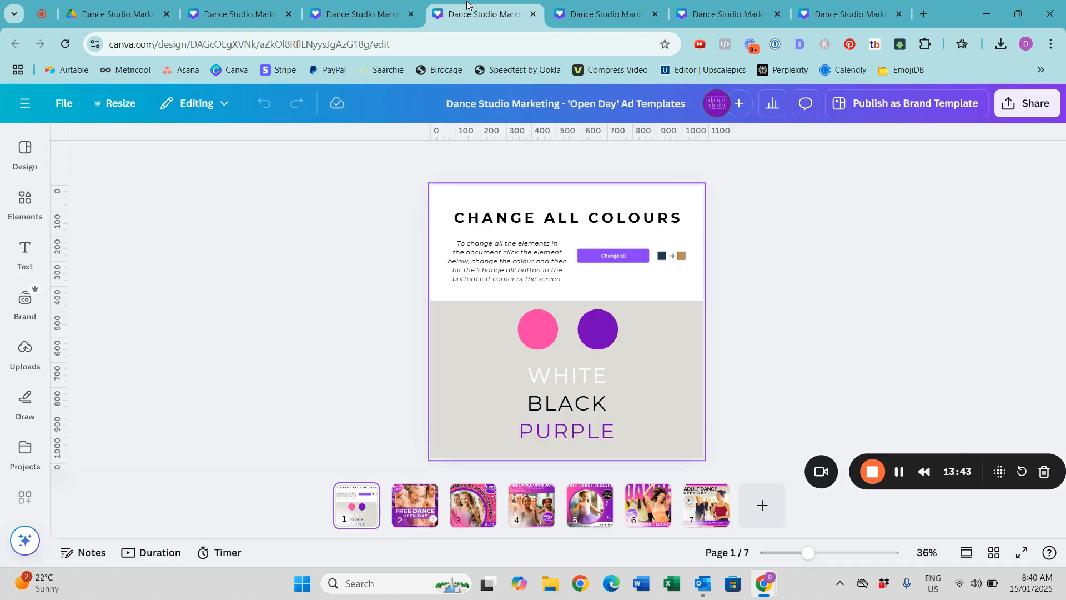
left_click(607, 336)
left_click(261, 162)
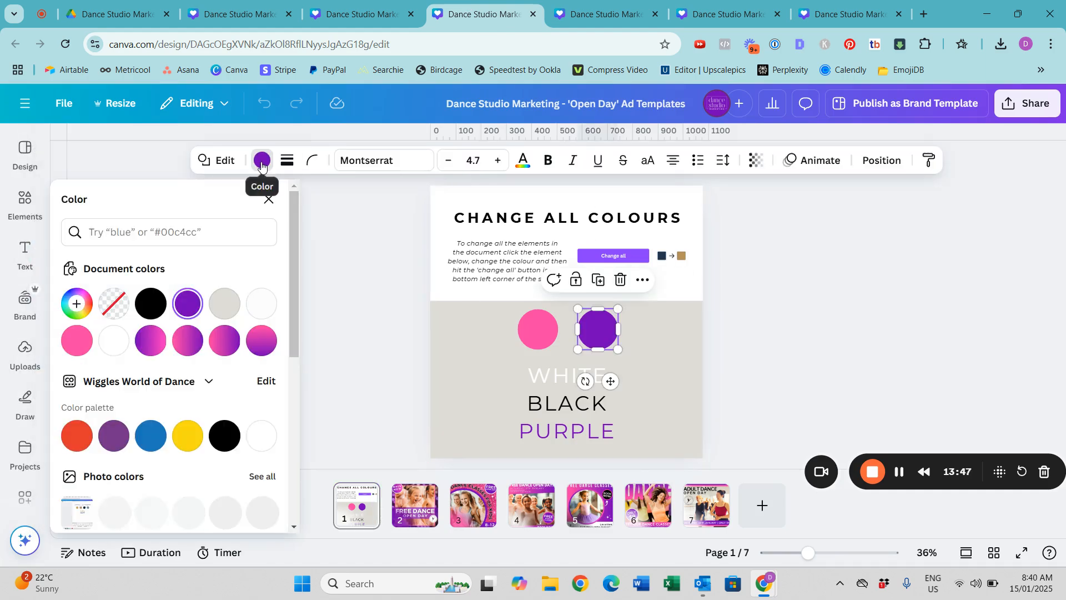
left_click(76, 303)
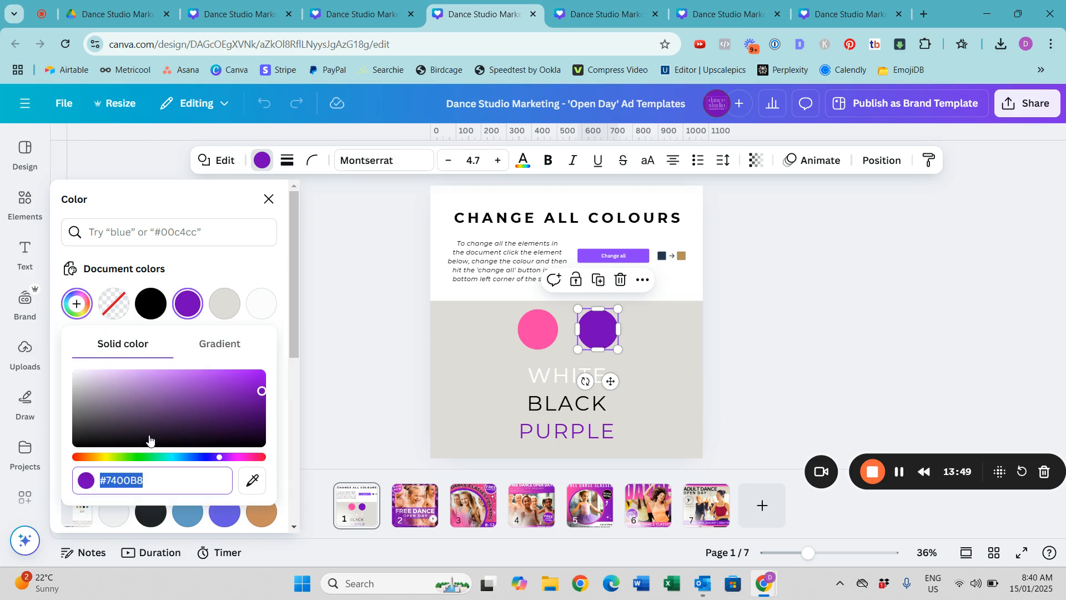
left_click(197, 457)
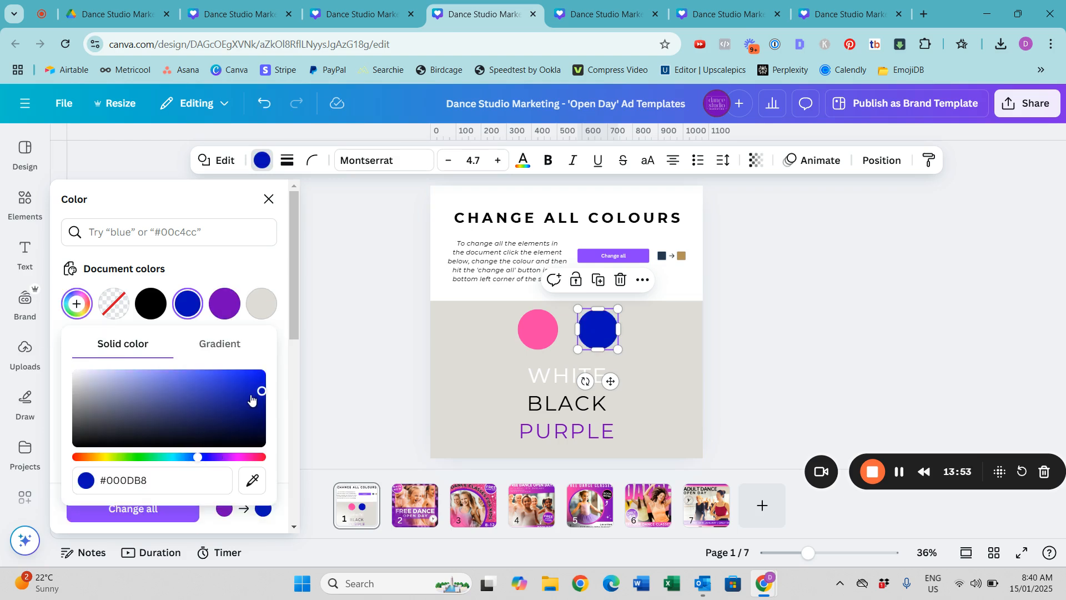
left_click(222, 376)
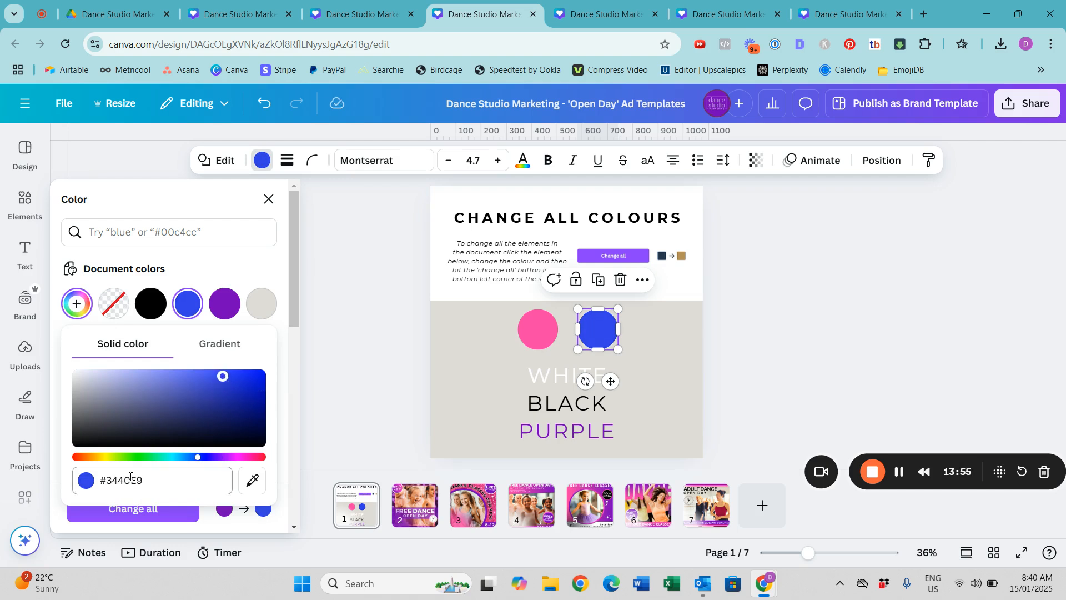
left_click(132, 508)
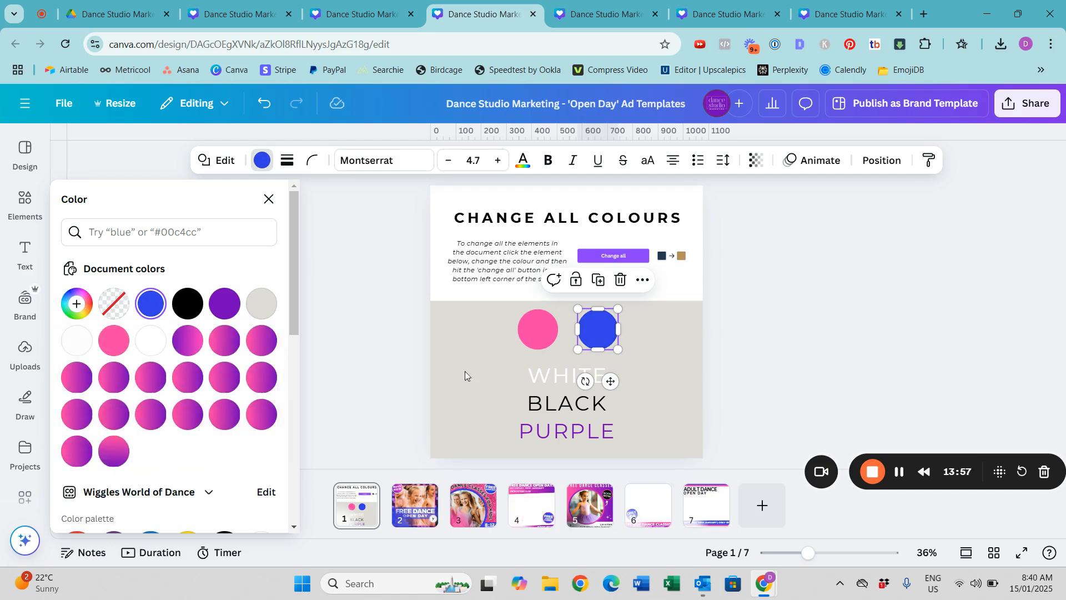
Recolour page 1's pink circle to the softer pink #ED64C7 and apply the change to all matching elements
left_click(544, 328)
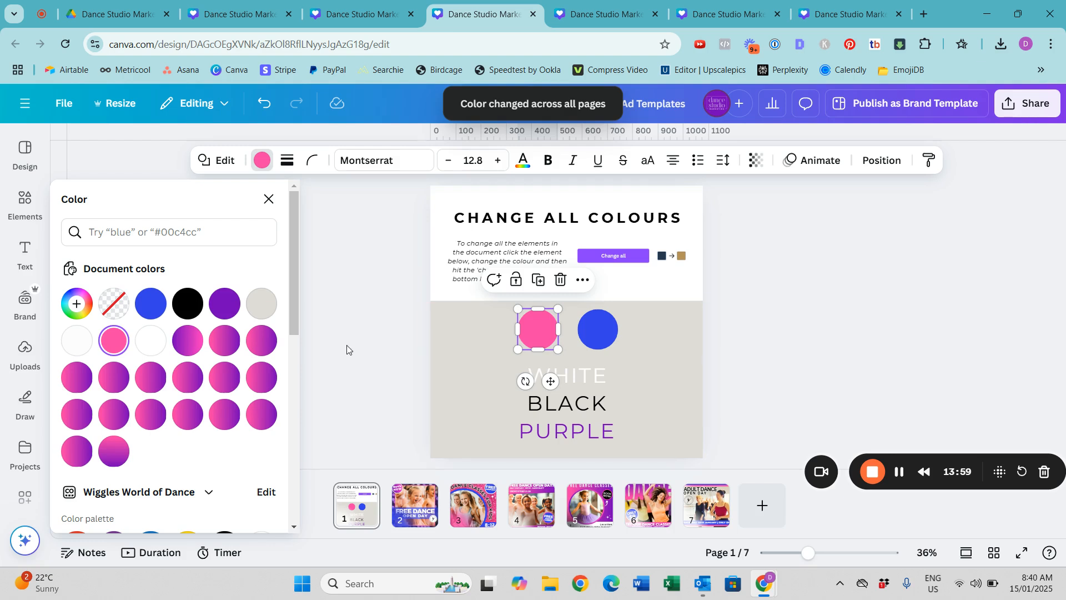
left_click(76, 311)
left_click(180, 373)
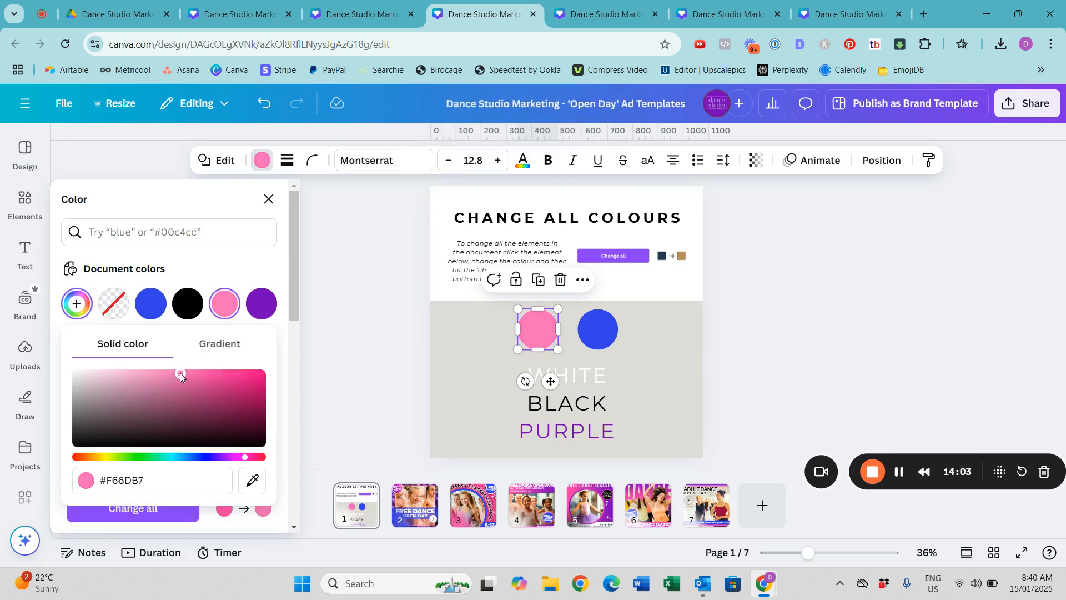
left_click_drag(180, 373, 195, 373)
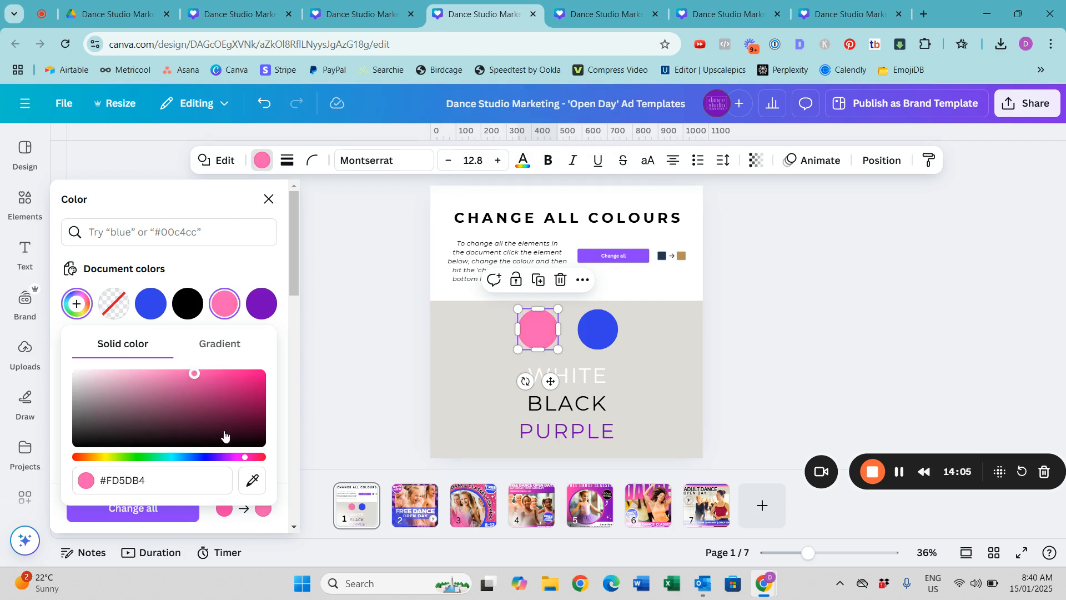
left_click_drag(245, 457, 240, 456)
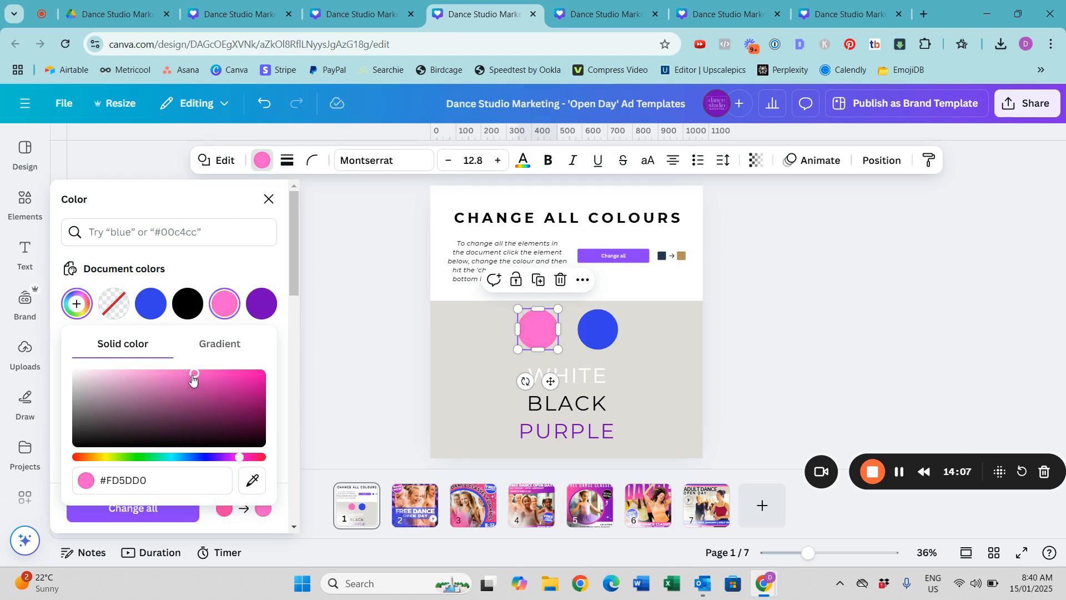
left_click_drag(193, 379, 184, 375)
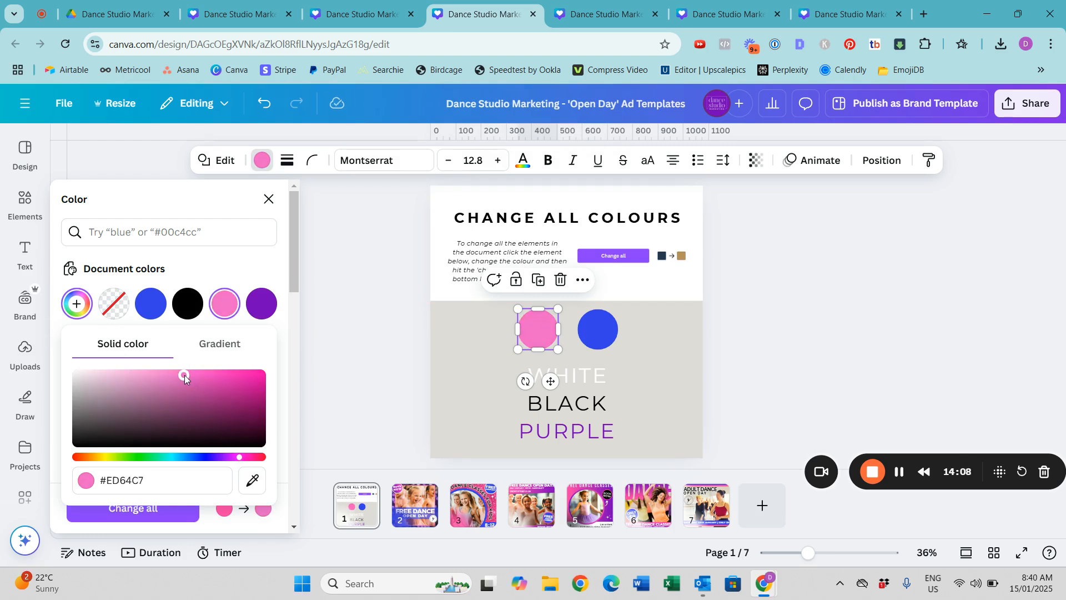
left_click(162, 517)
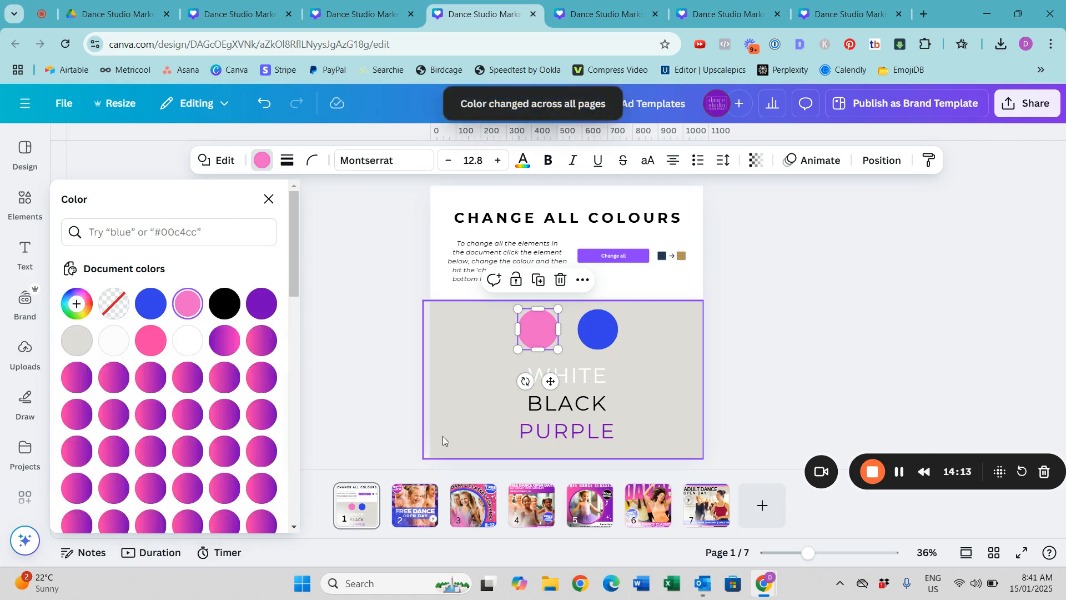
Recolour page 1's 'PURPLE' sample text to the document's blue
left_click(580, 431)
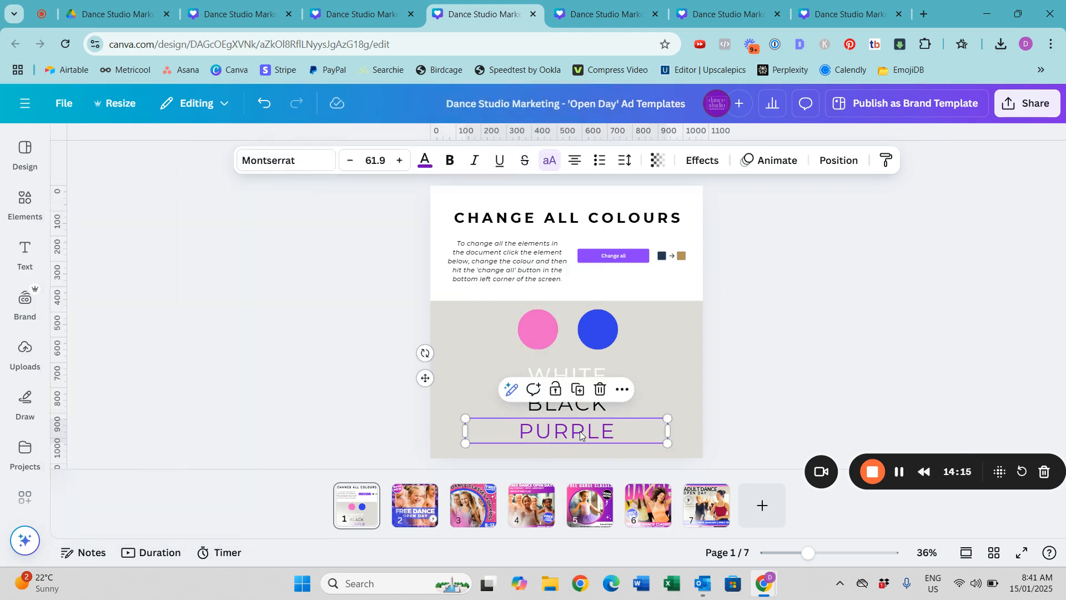
left_click(425, 160)
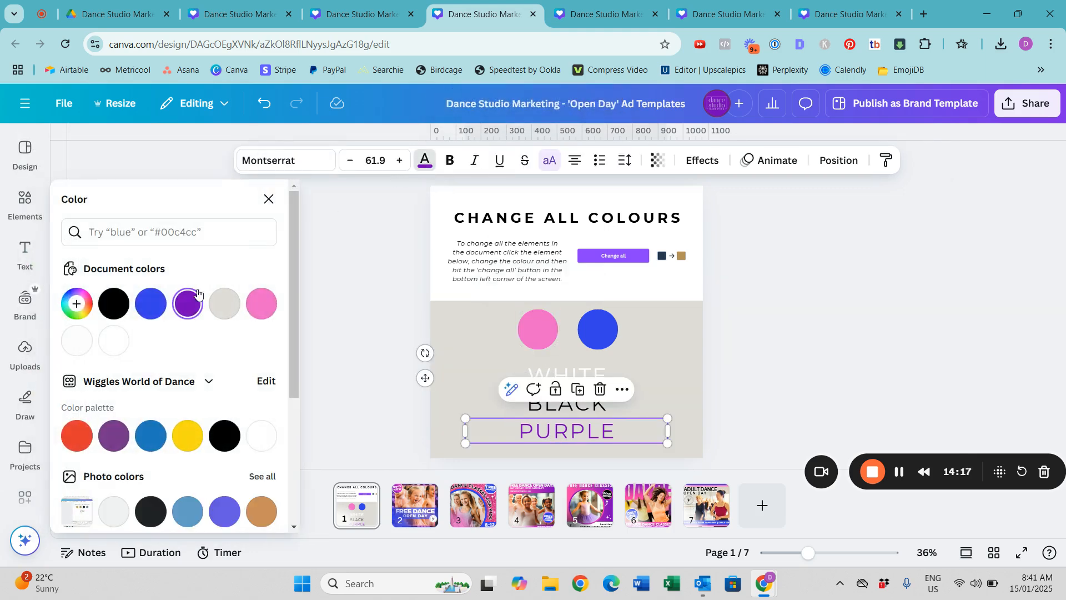
left_click(153, 309)
Change the purple in page 2's 'Book NOW' badge gradient to dark blue #0F00B8 and apply the new gradient to all matching elements
left_click(419, 514)
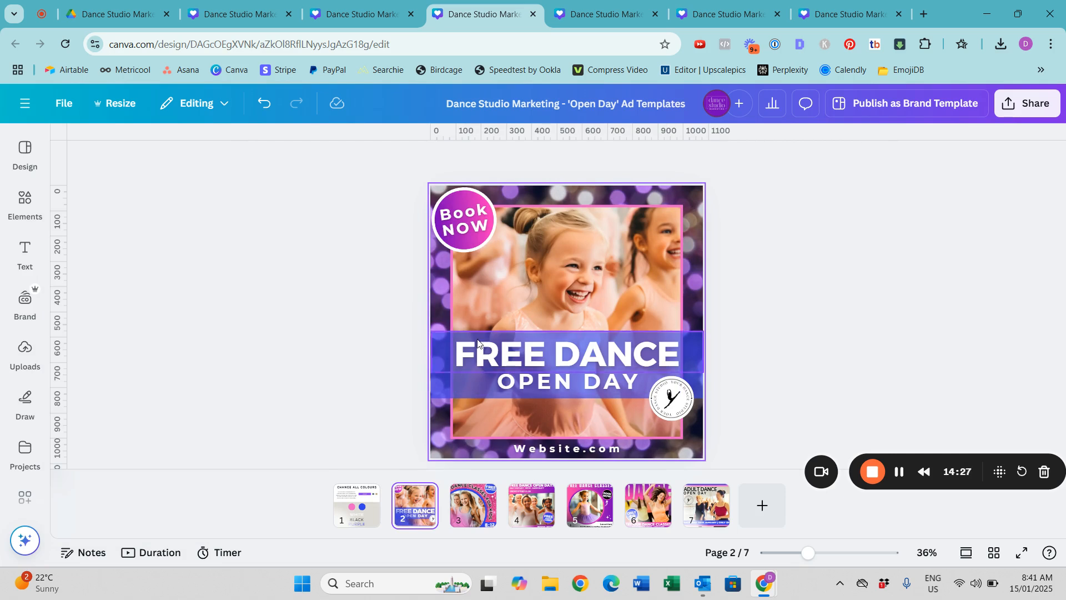
left_click(458, 199)
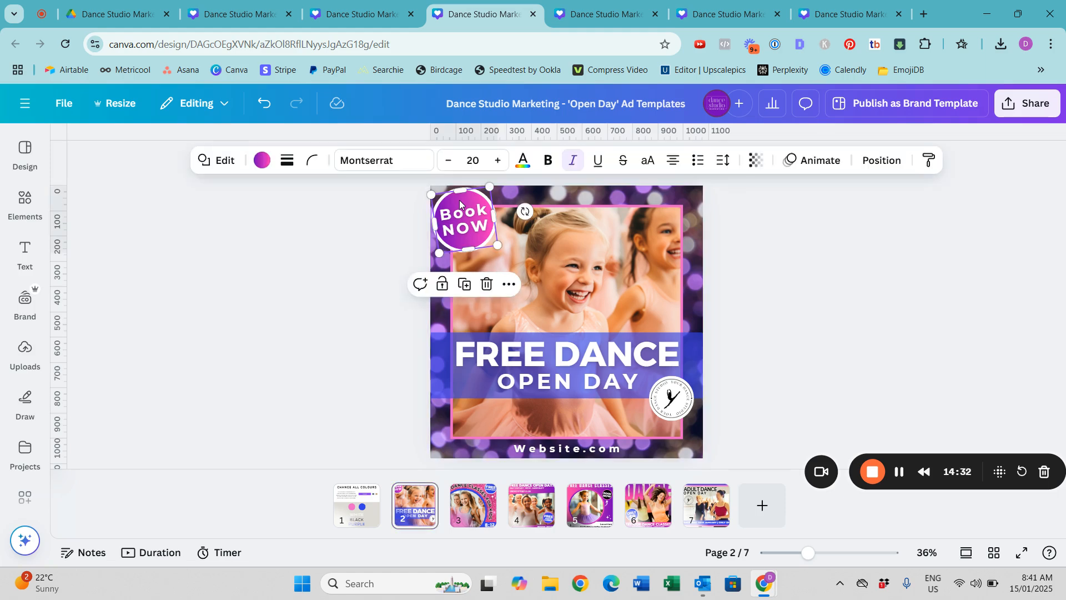
left_click(264, 161)
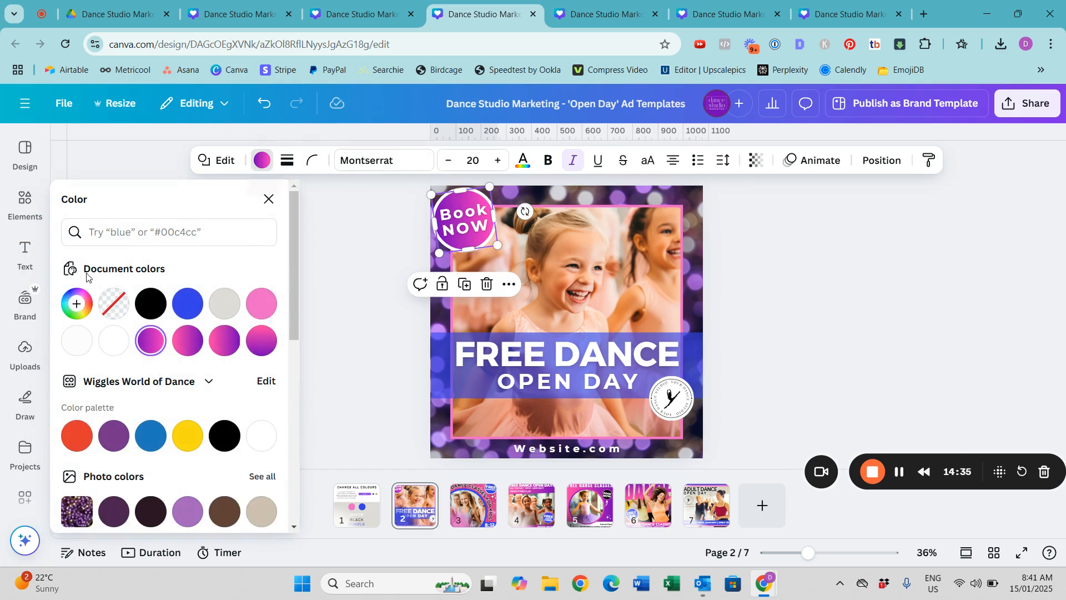
left_click(76, 305)
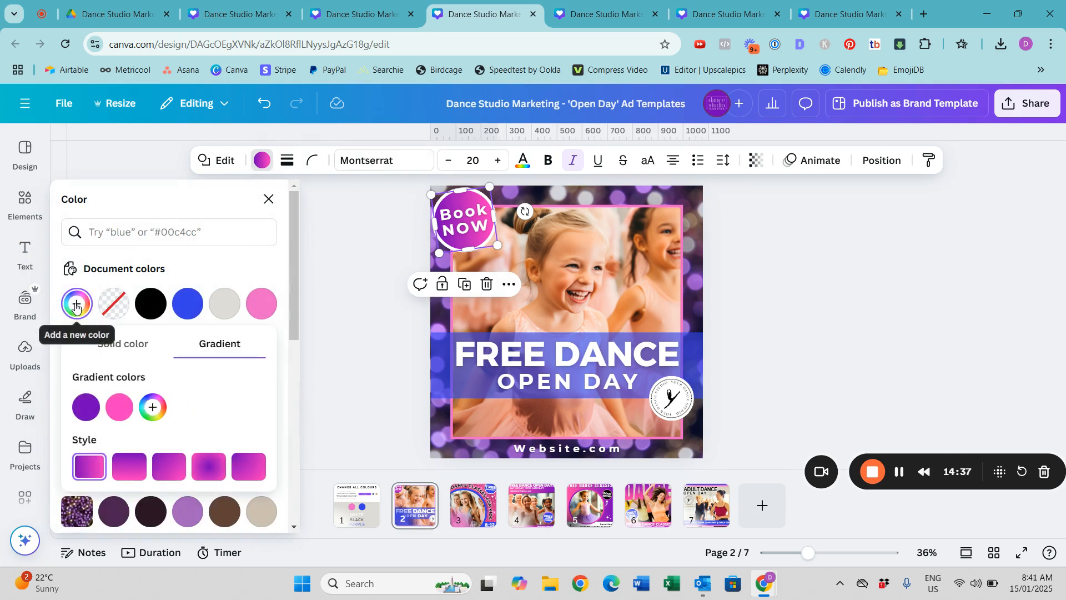
left_click(120, 347)
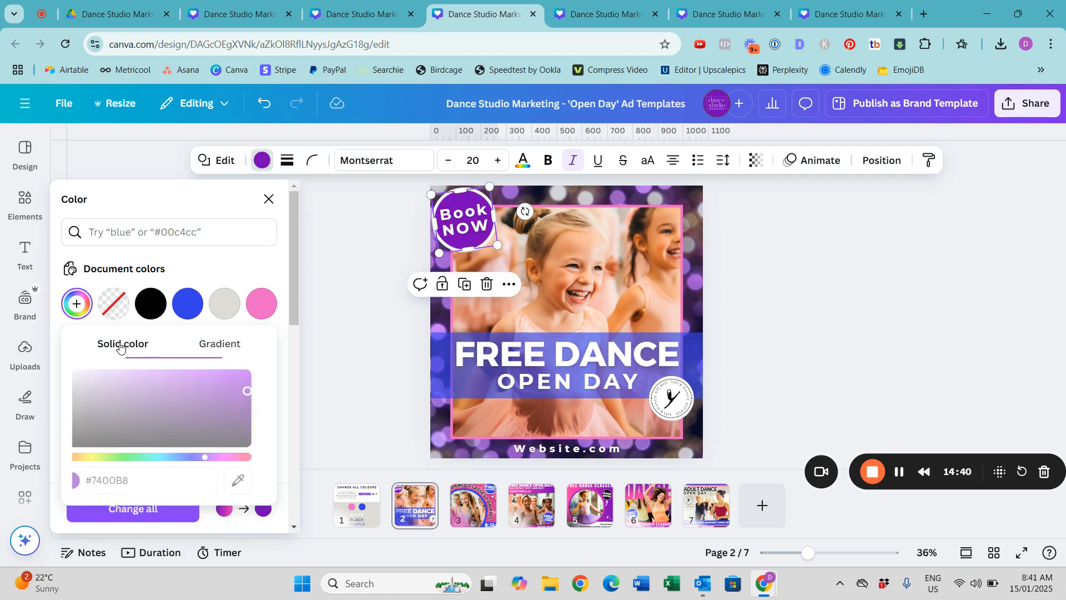
left_click(224, 346)
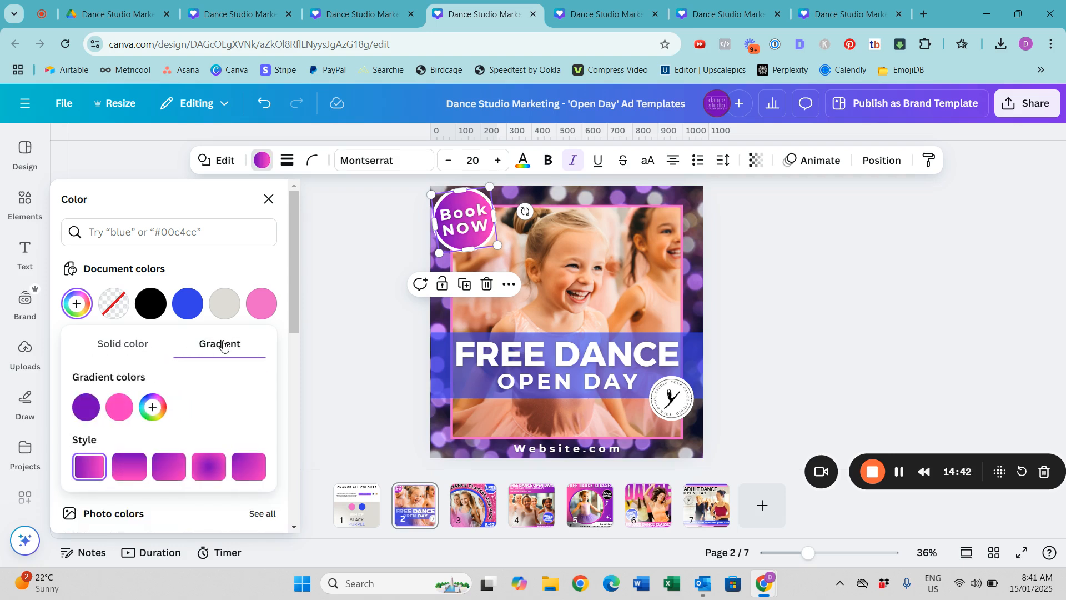
left_click(86, 410)
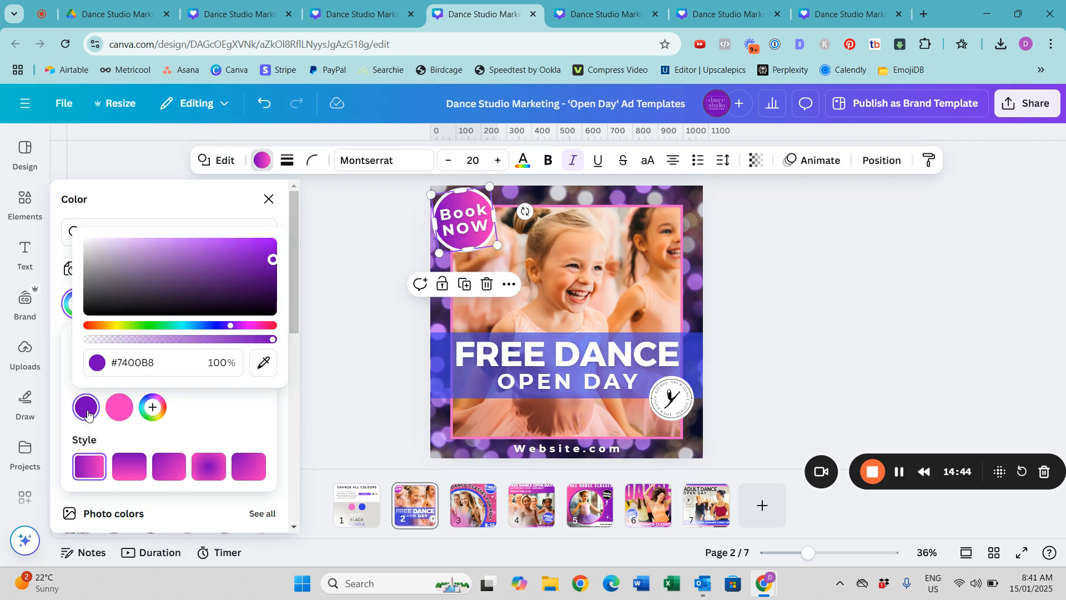
left_click(214, 326)
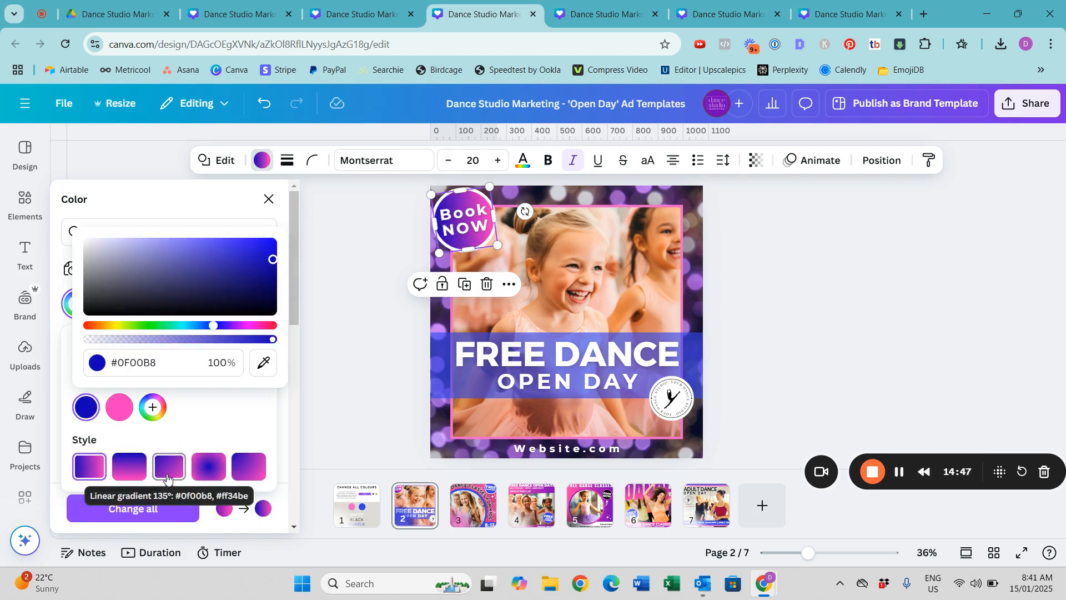
left_click(159, 506)
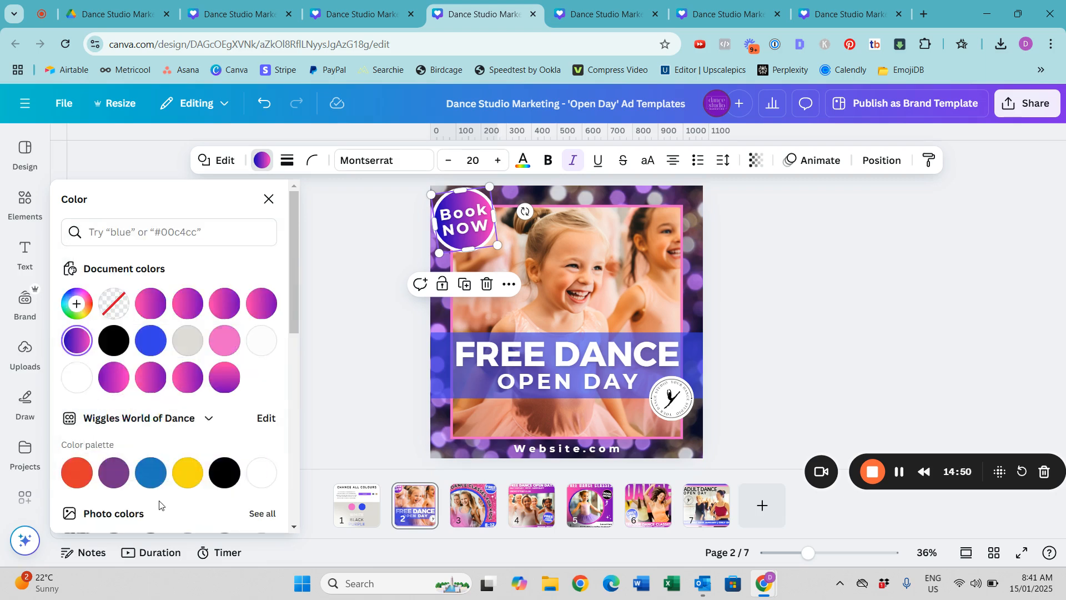
Change the pink in the 'Book NOW' badge gradient to #EC60BF and apply the new gradient to all matching elements
left_click(78, 309)
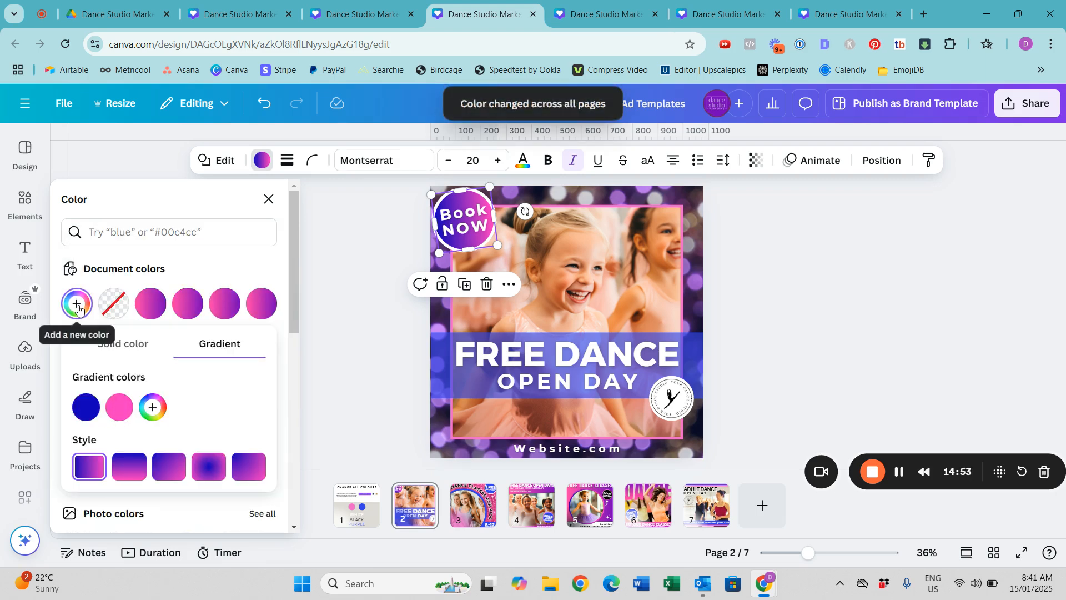
left_click(121, 407)
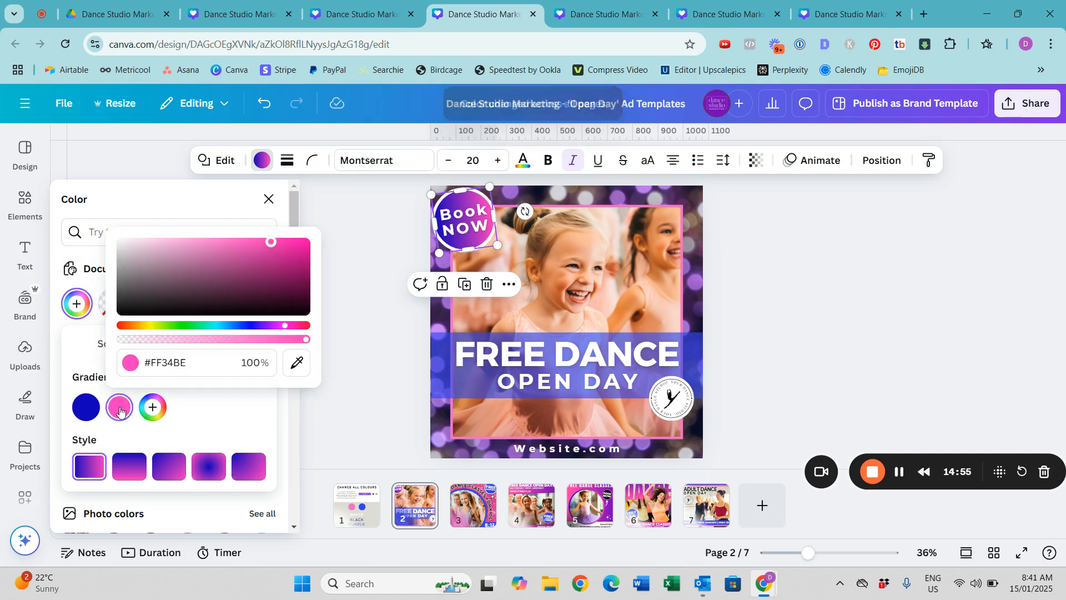
left_click_drag(267, 247, 232, 244)
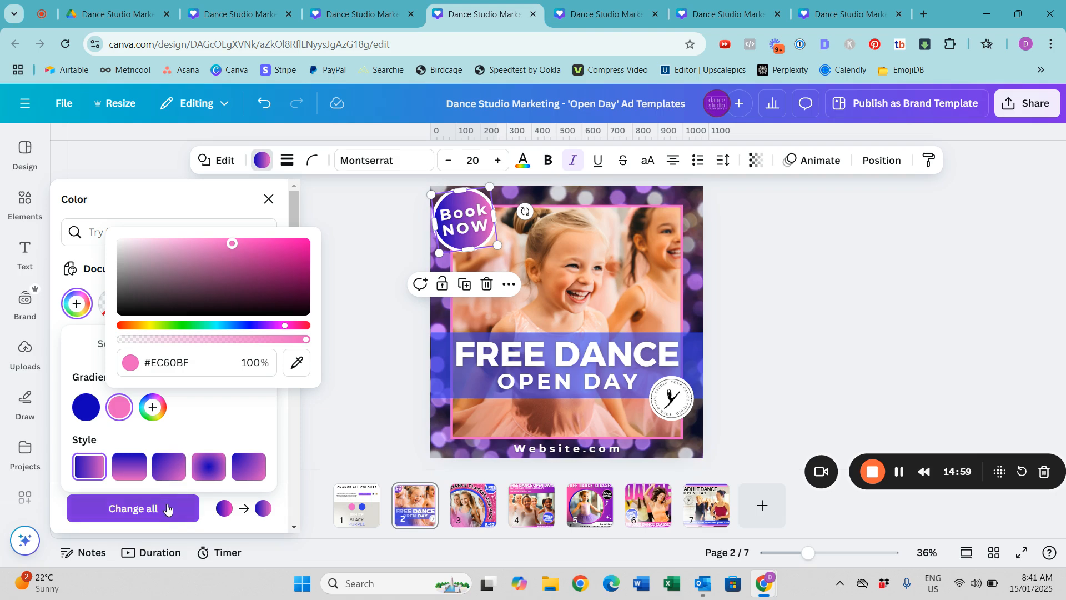
left_click(167, 509)
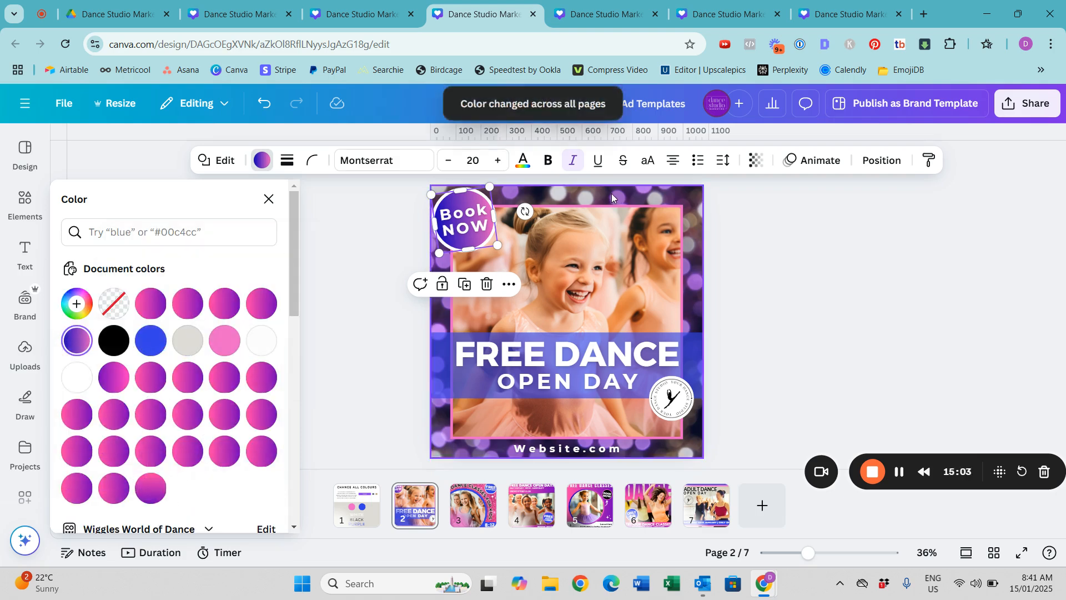
left_click(77, 303)
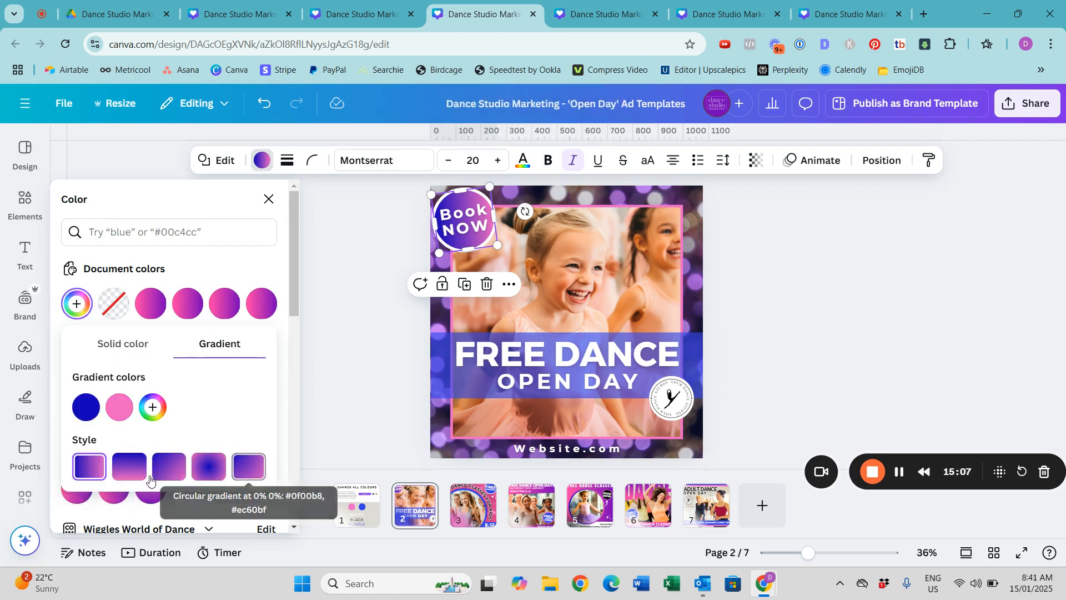
left_click(269, 199)
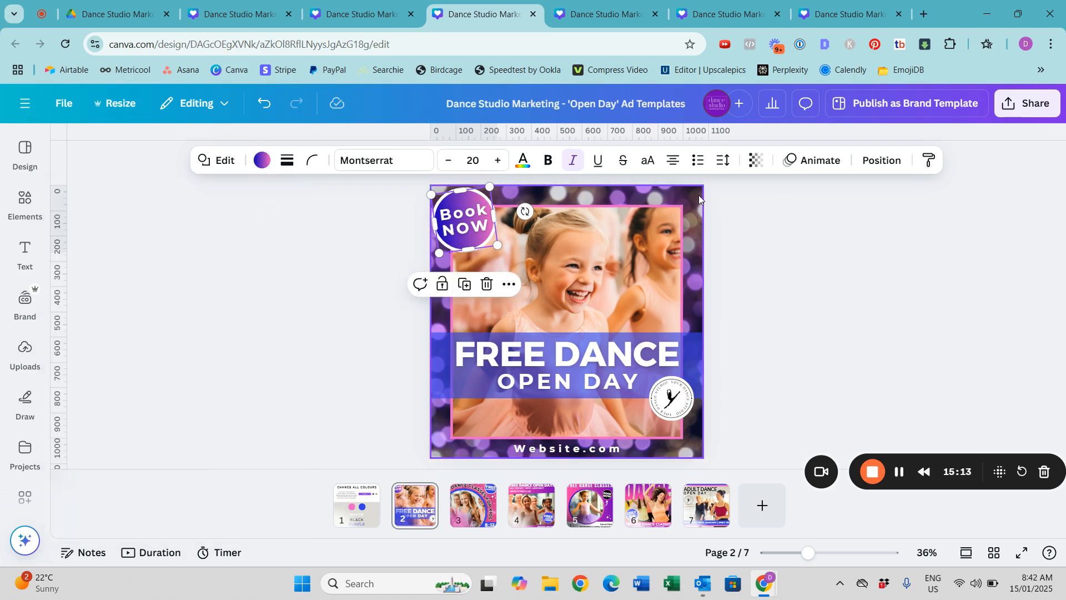
Search the photo library for "blue pink sparkle" and look through the results for a background
left_click(25, 299)
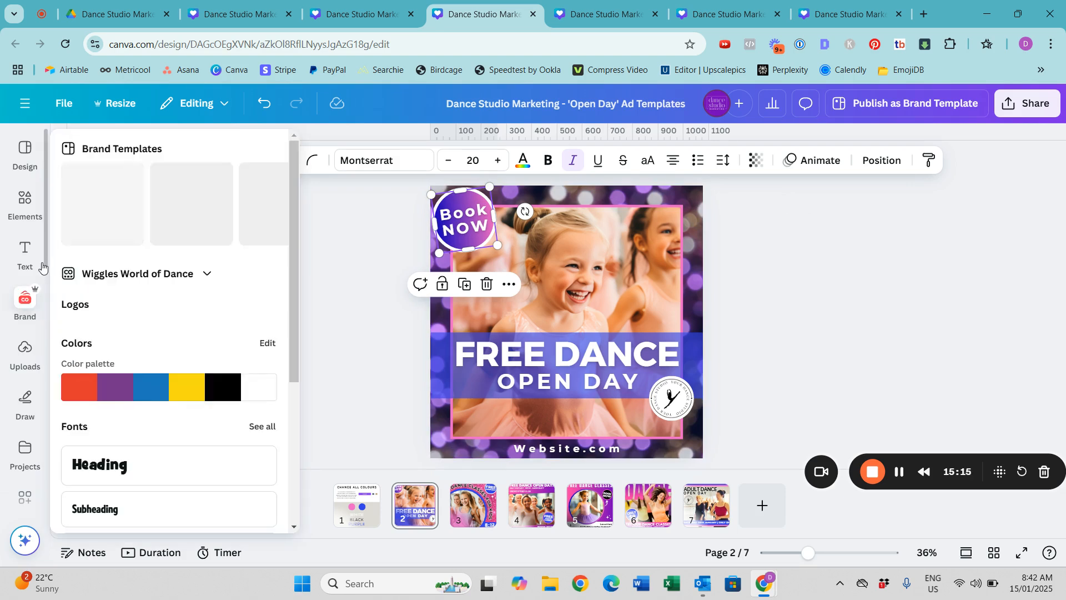
left_click(43, 267)
scroll(43, 311, "down", 2)
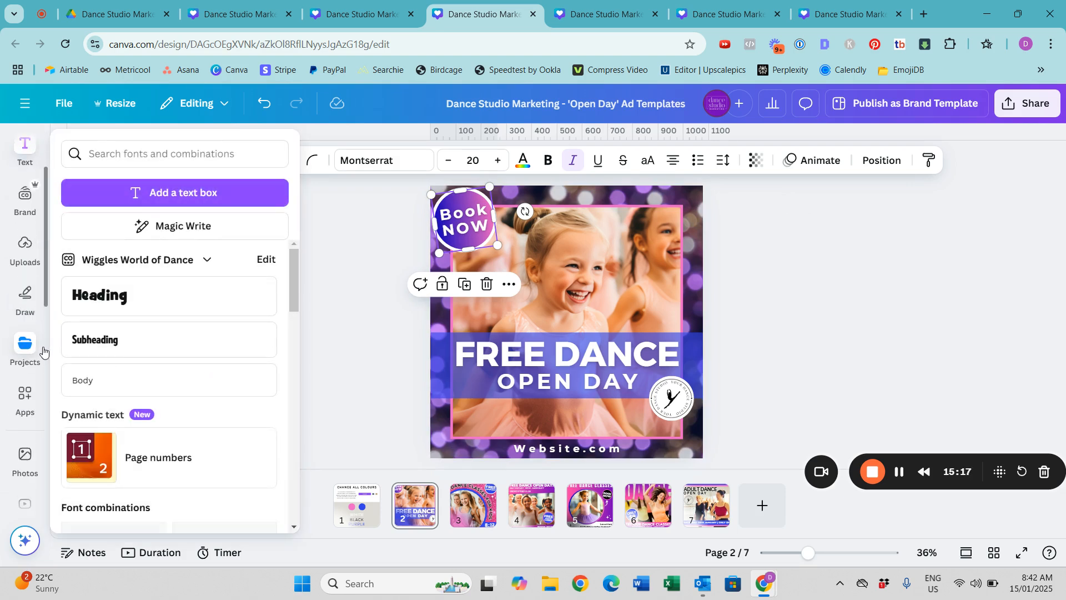
scroll(43, 350, "down", 2)
left_click(23, 389)
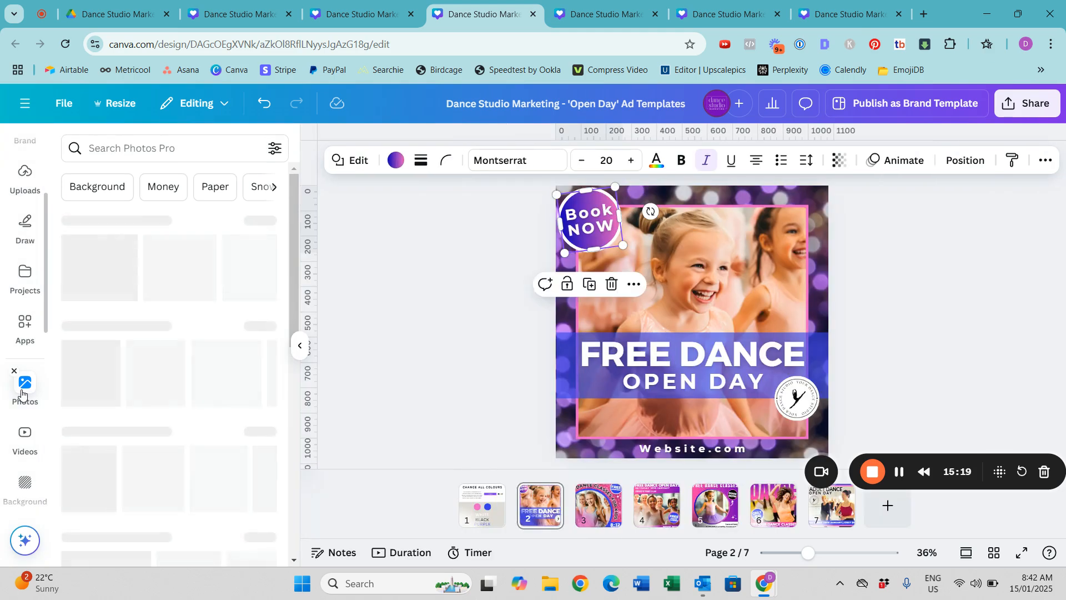
left_click(169, 149)
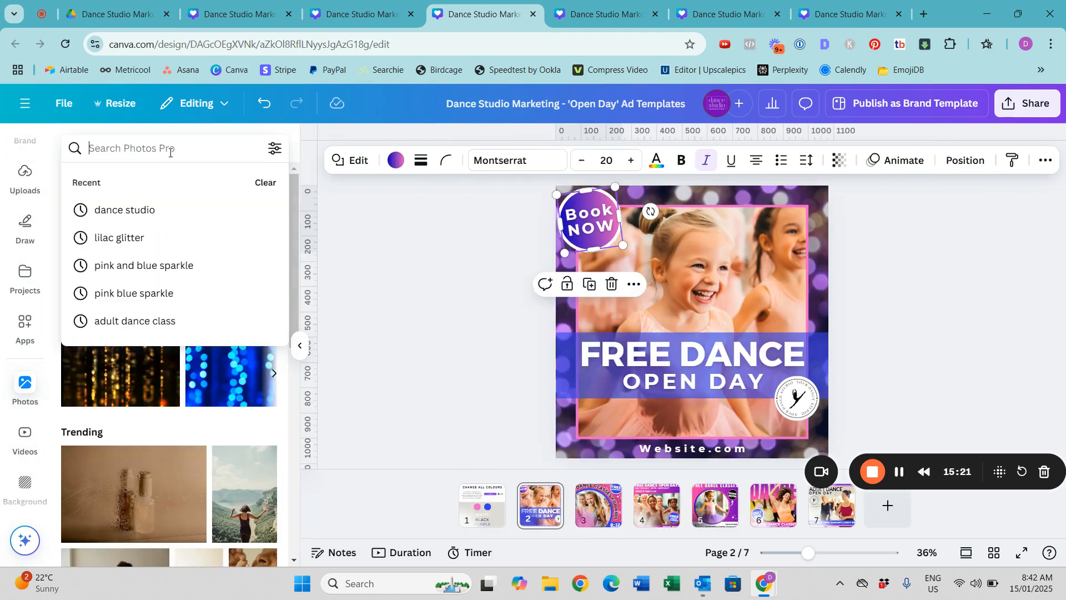
type("blue ")
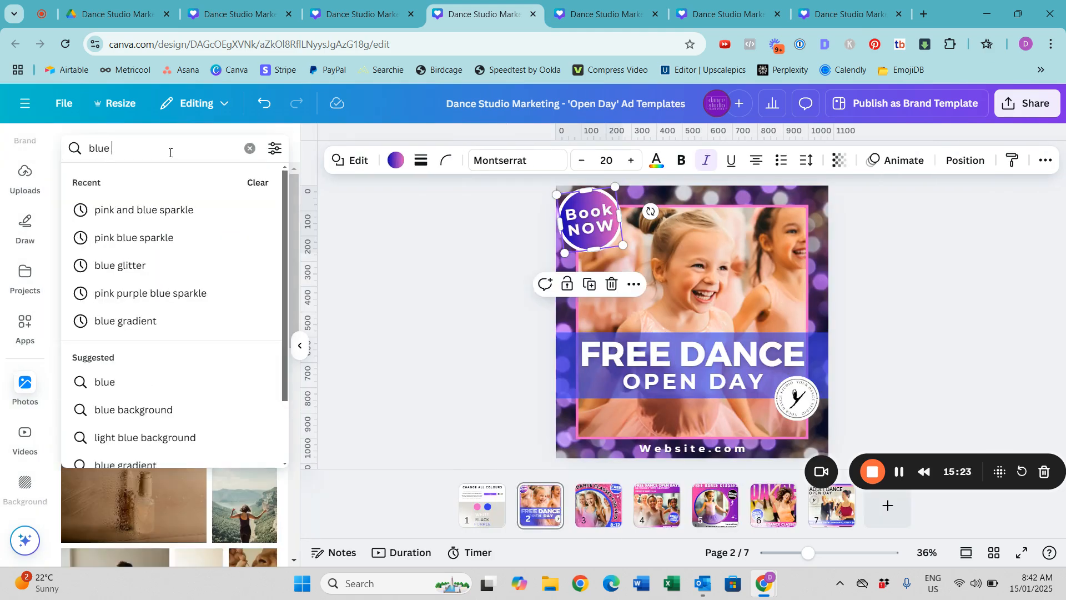
type("pink sparkle")
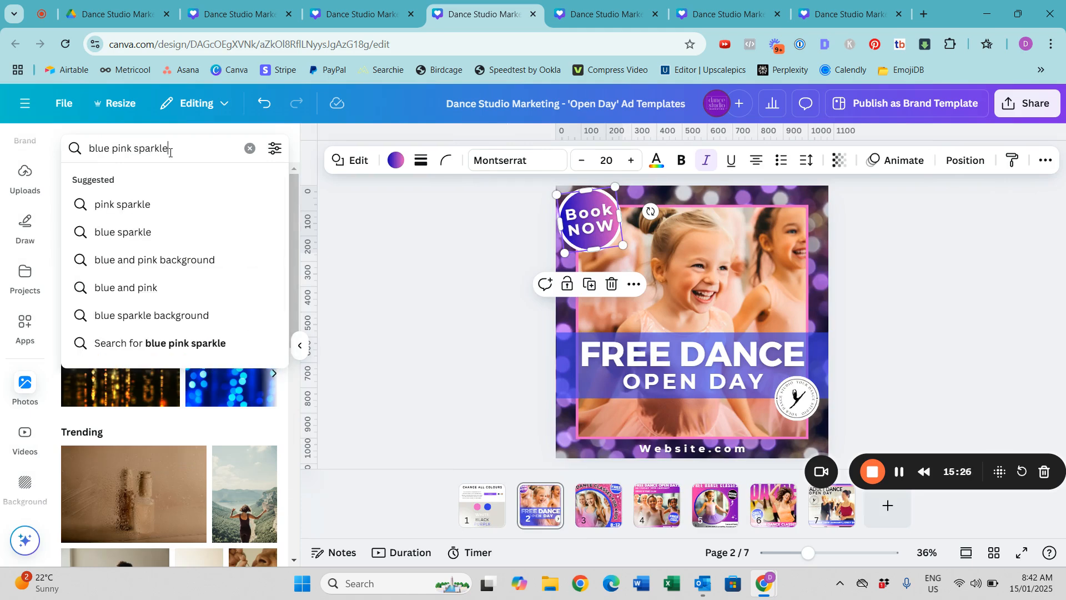
key("Return")
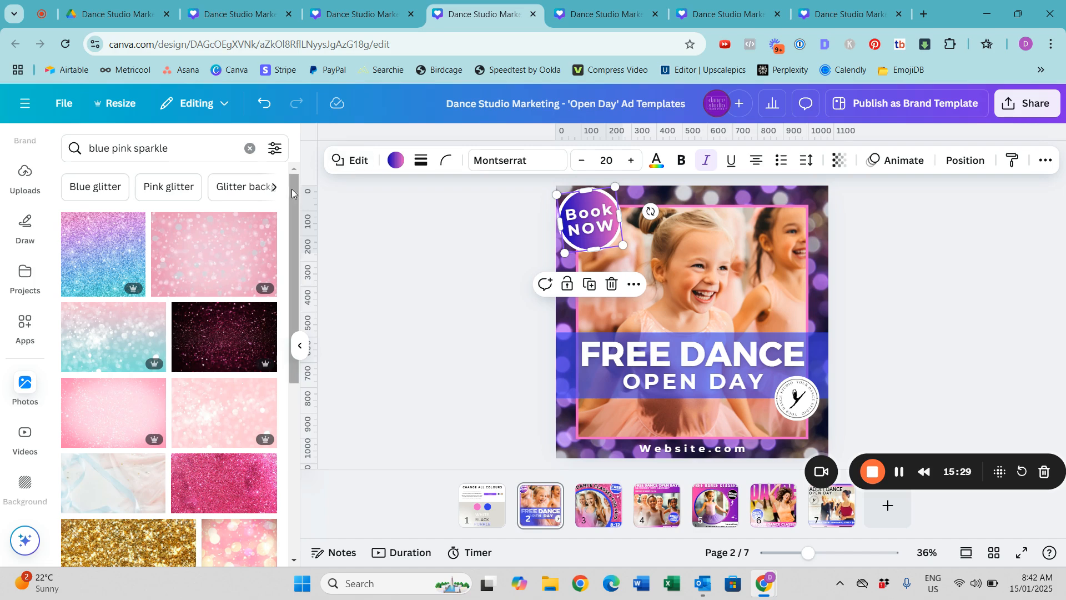
left_click_drag(294, 189, 294, 595)
scroll(292, 467, "down", 6)
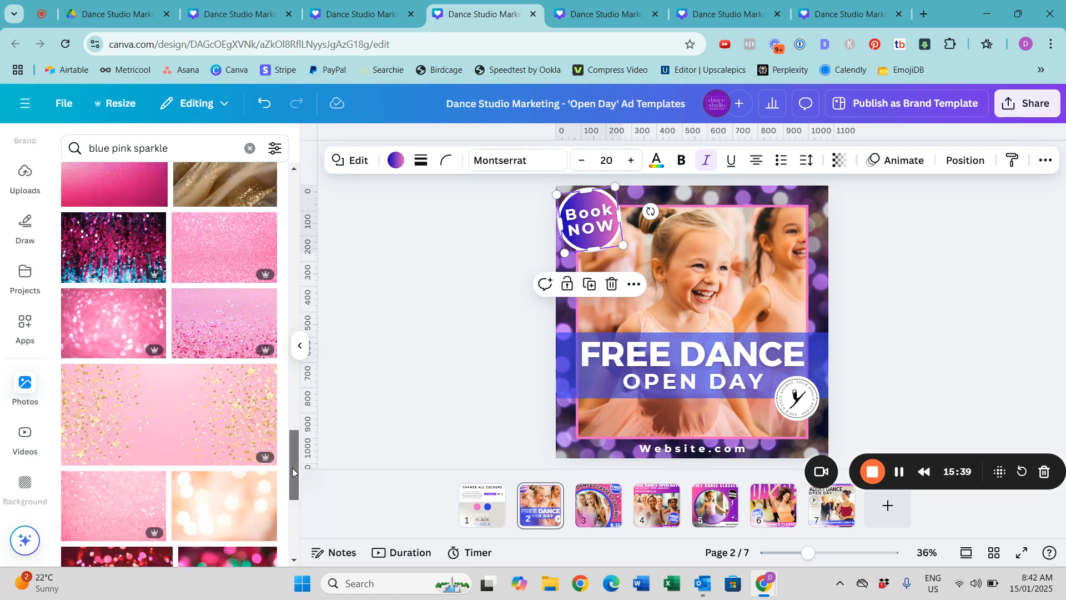
left_click_drag(292, 520, 244, 283)
Search the photos for "blue sparkle" and replace page 2's background with the dark blue photo of falling white sparkles
double_click(133, 149)
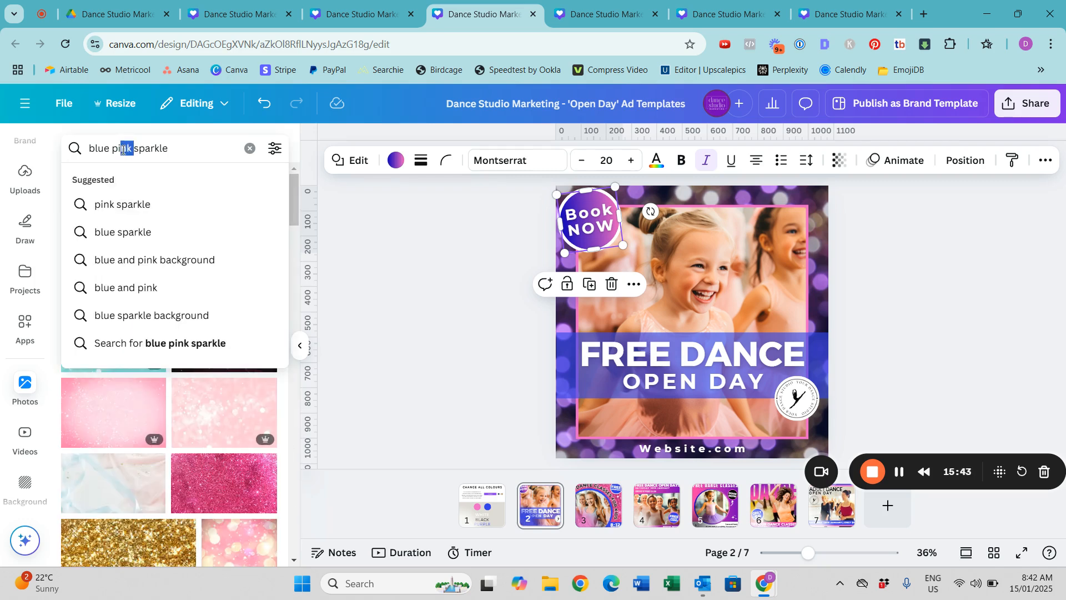
key("BackSpace")
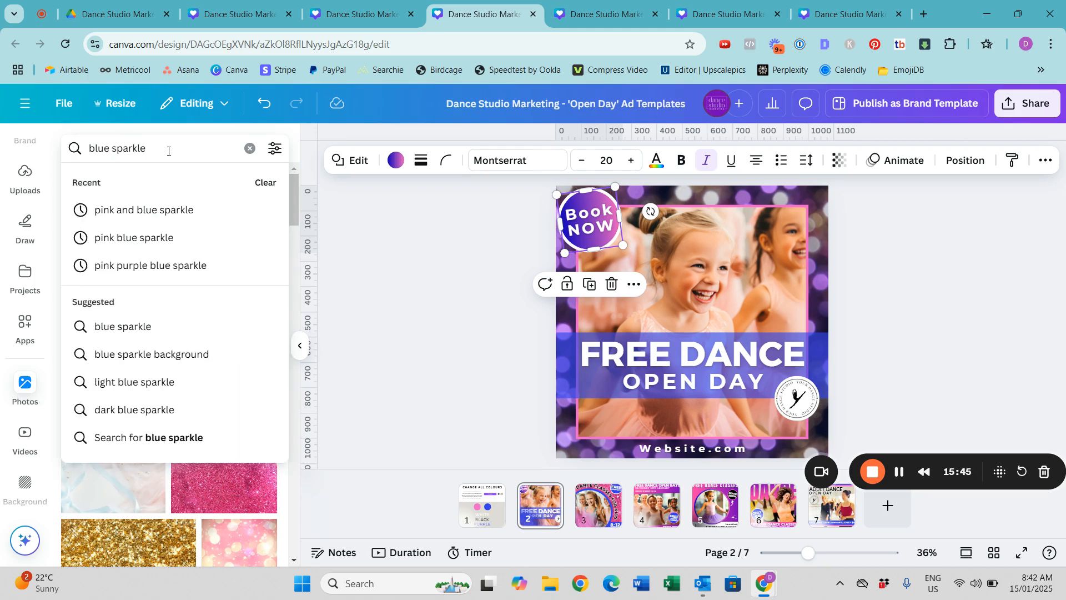
key("Return")
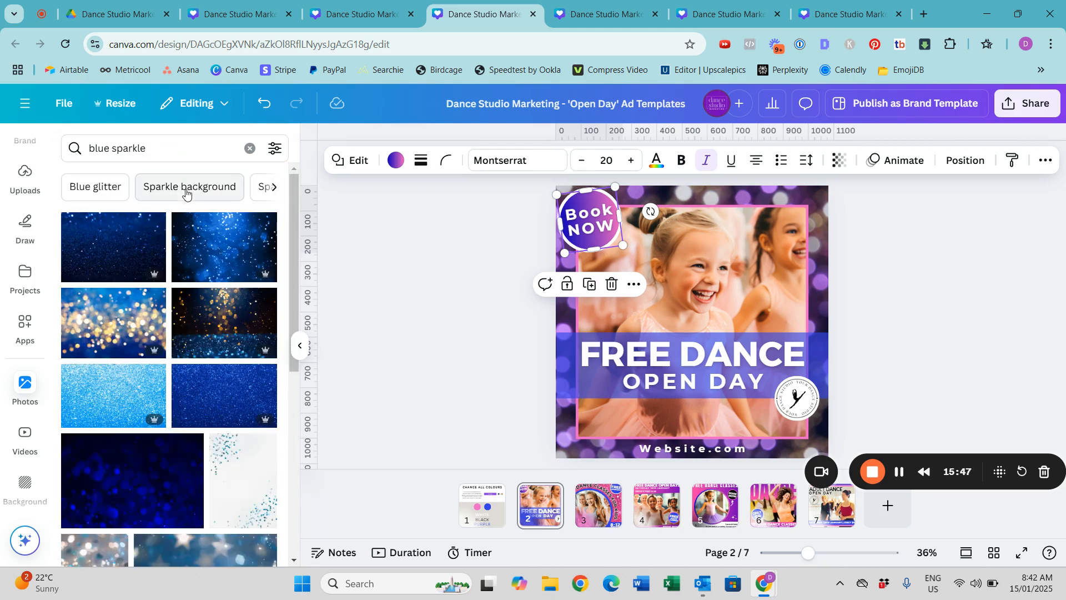
left_click_drag(300, 222, 741, 195)
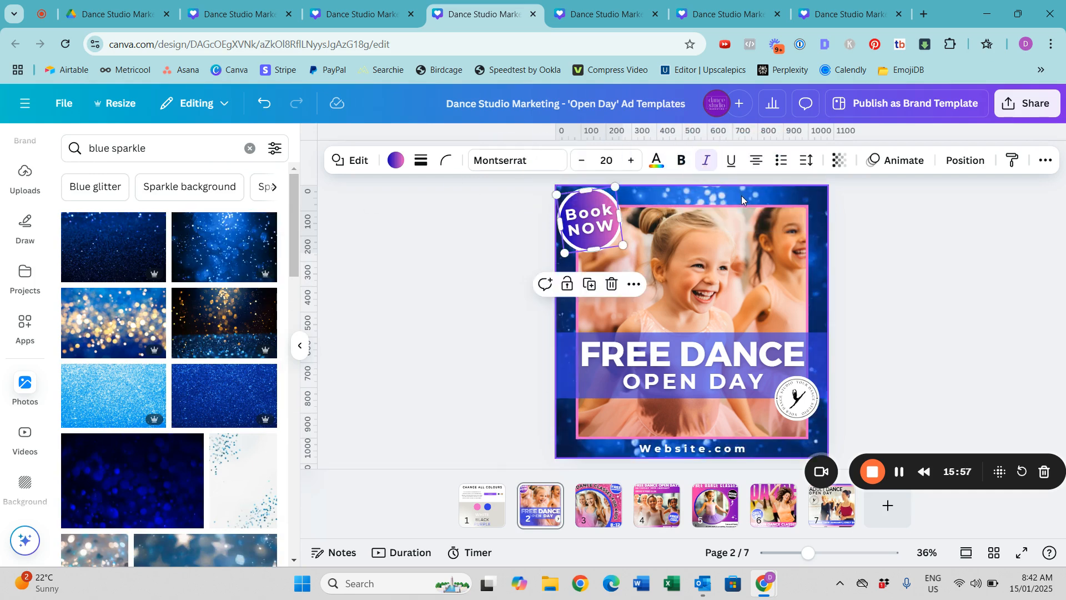
Enlarge the blue sparkle background within its crop and reposition it so more sparkles fall along the page edges
double_click(741, 195)
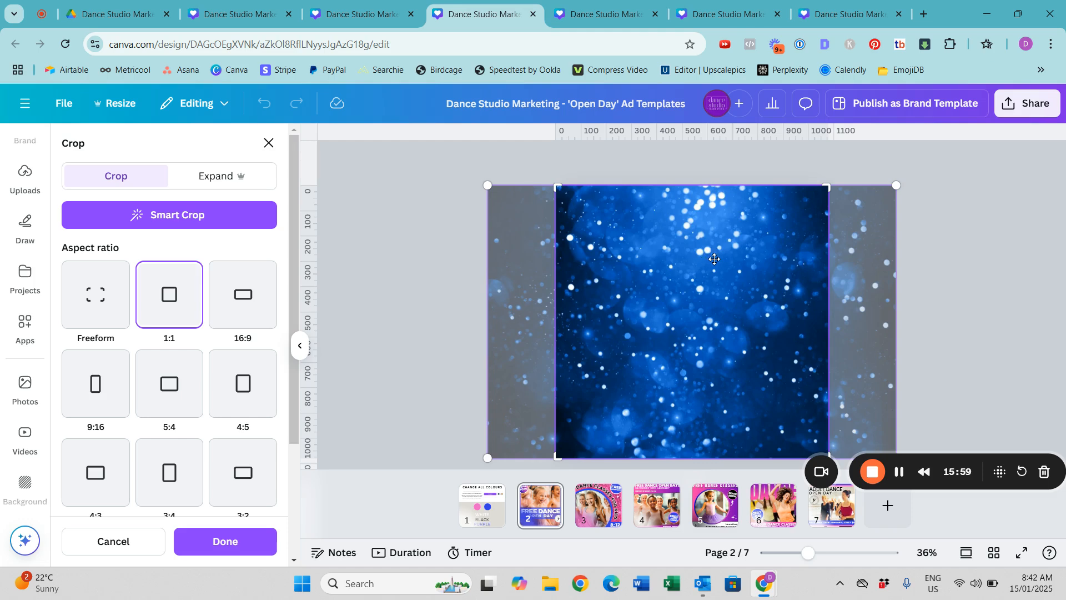
left_click_drag(715, 258, 764, 273)
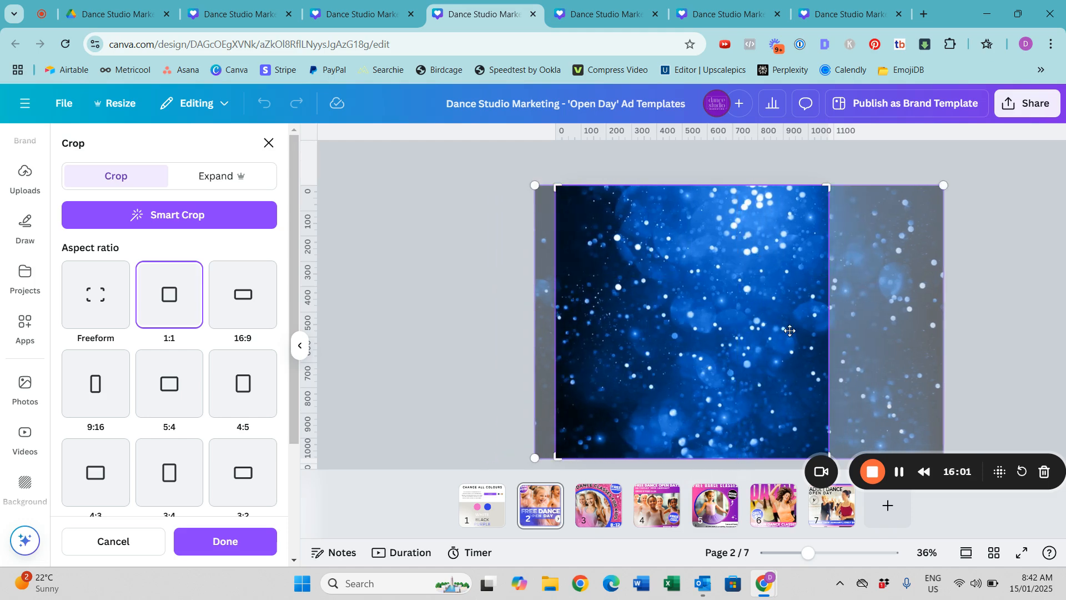
left_click_drag(535, 457, 475, 563)
left_click_drag(754, 320, 783, 322)
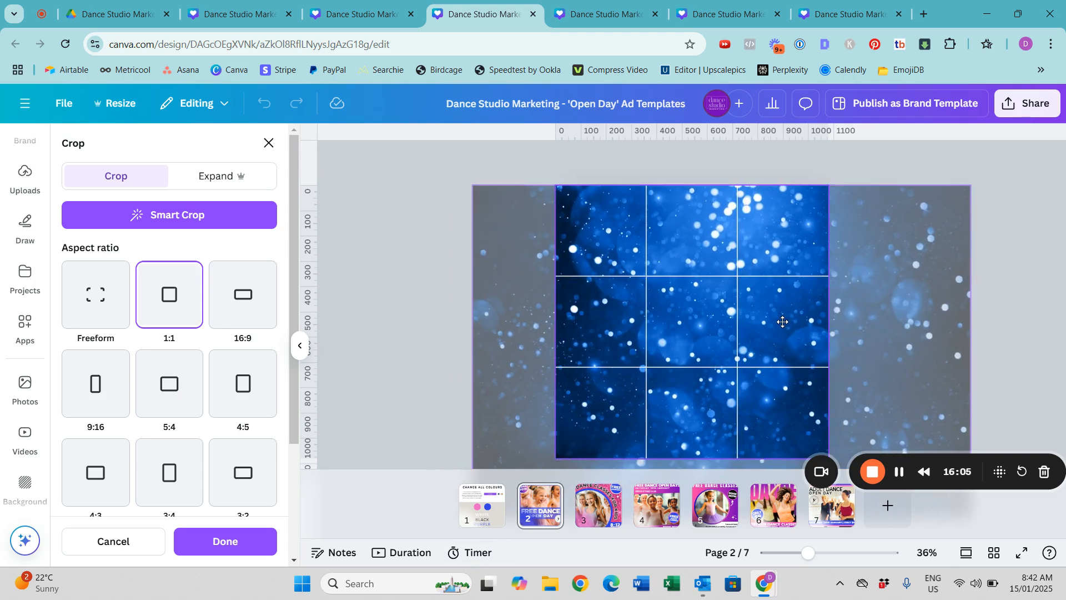
left_click(235, 548)
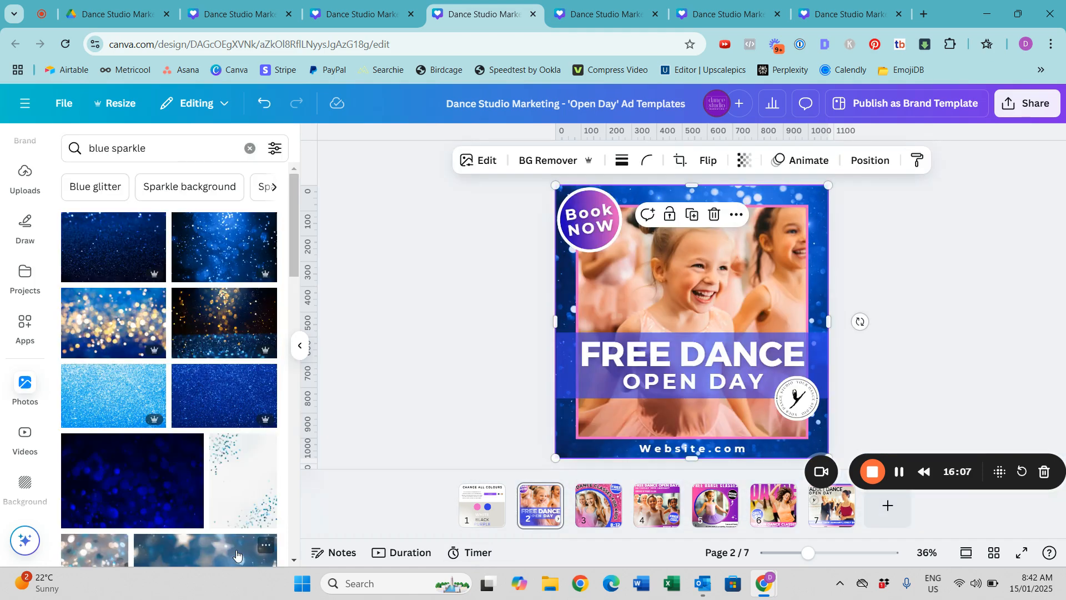
left_click(848, 267)
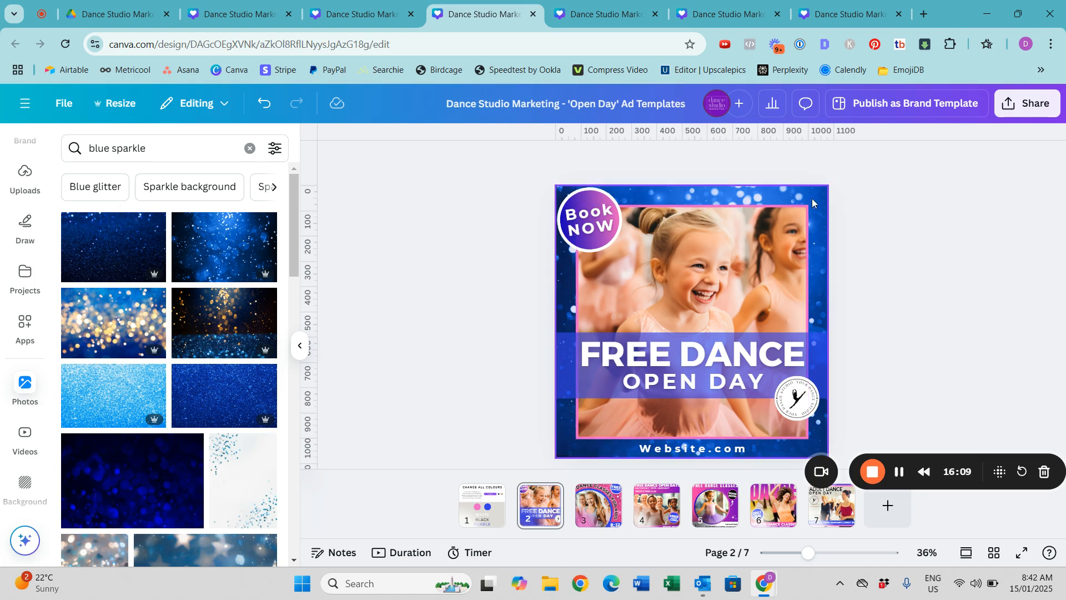
Change the website text at the foot of page 2 to "Mywebsite.com"
left_click(692, 456)
left_click(694, 453)
left_click_drag(707, 450, 642, 452)
type("Mywe")
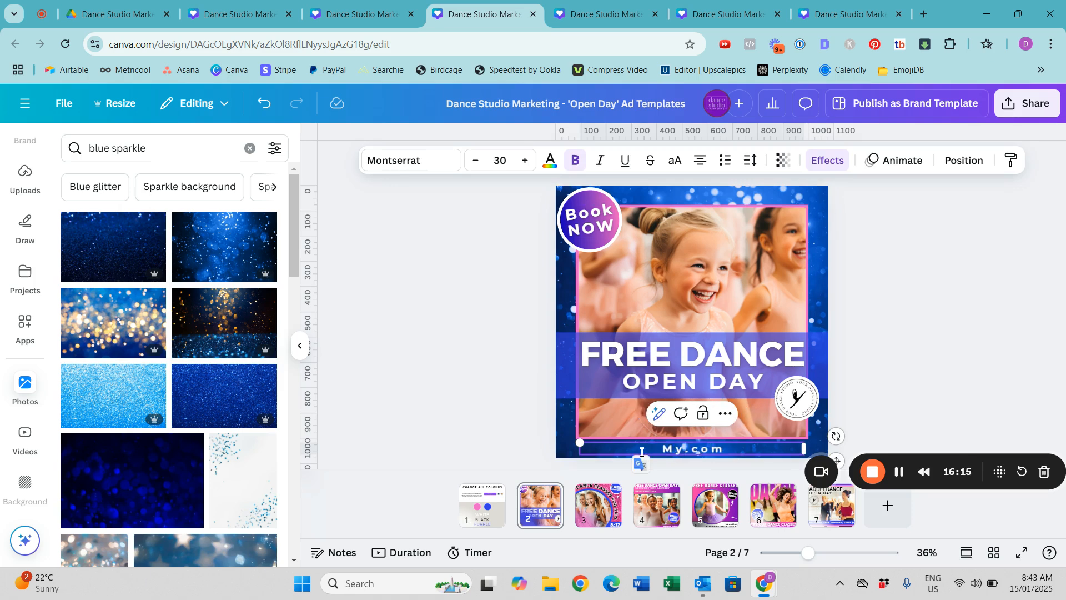
type("bsite")
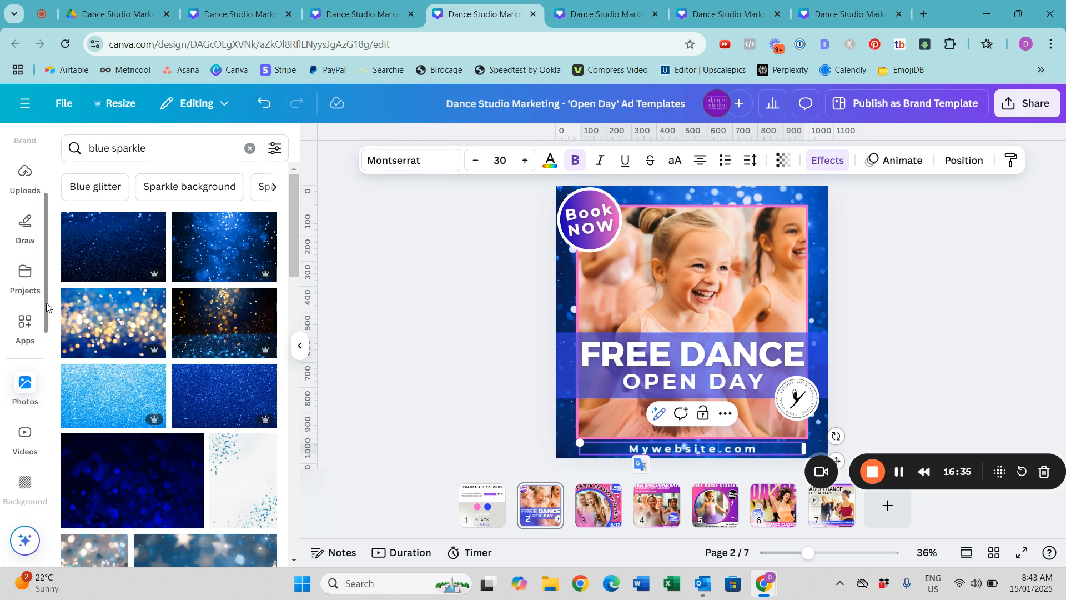
Replace the photo in page 2's pink-bordered frame with the uploaded image of the smiling dancer raising a silver pom-pom
scroll(43, 233, "up", 3)
scroll(41, 190, "up", 3)
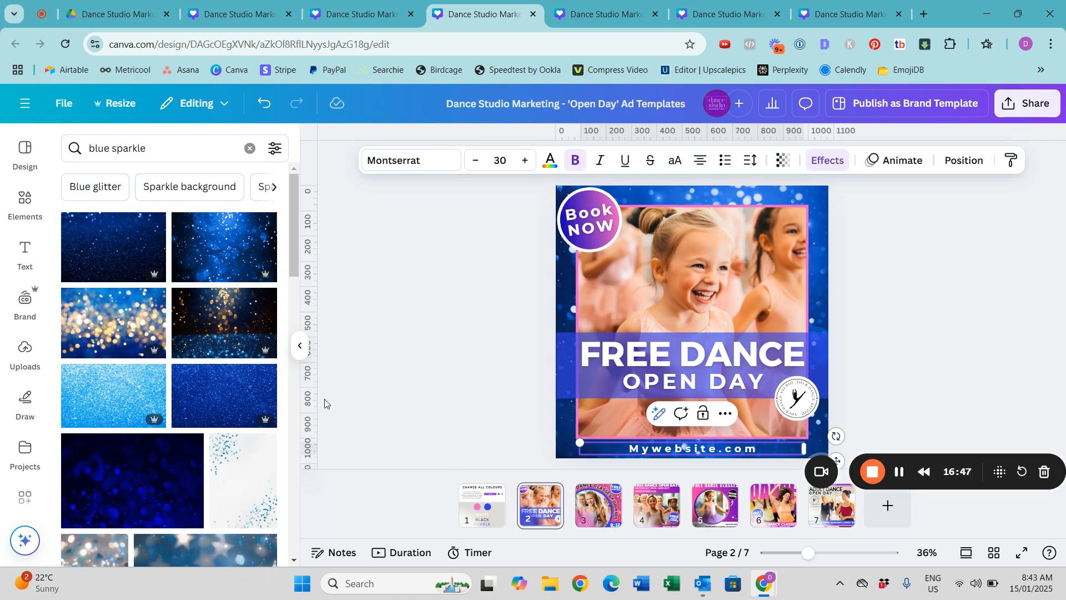
left_click(30, 349)
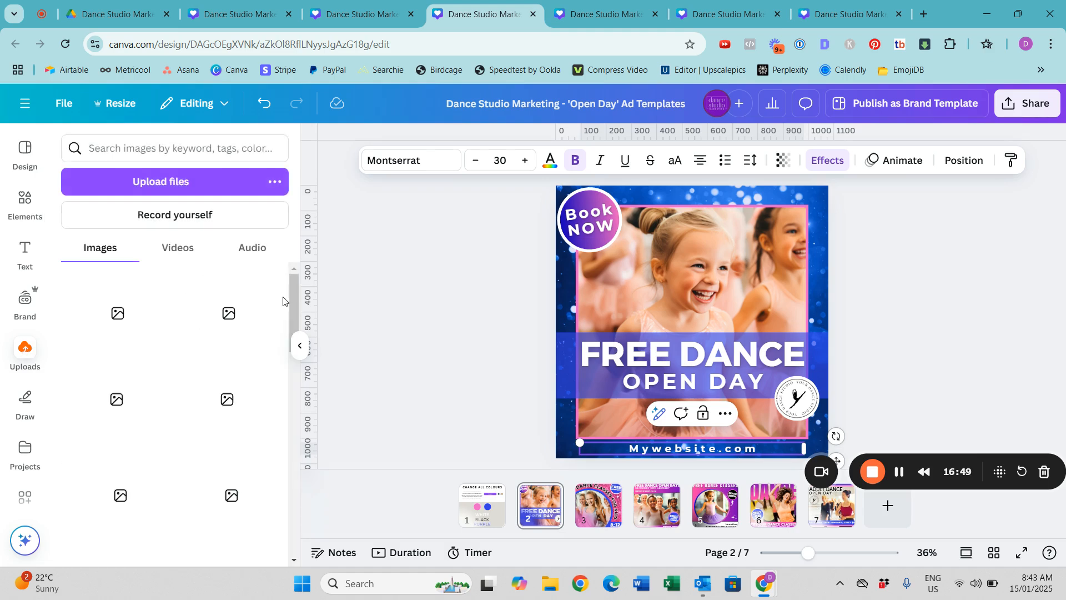
scroll(296, 305, "down", 3)
left_click_drag(296, 305, 300, 349)
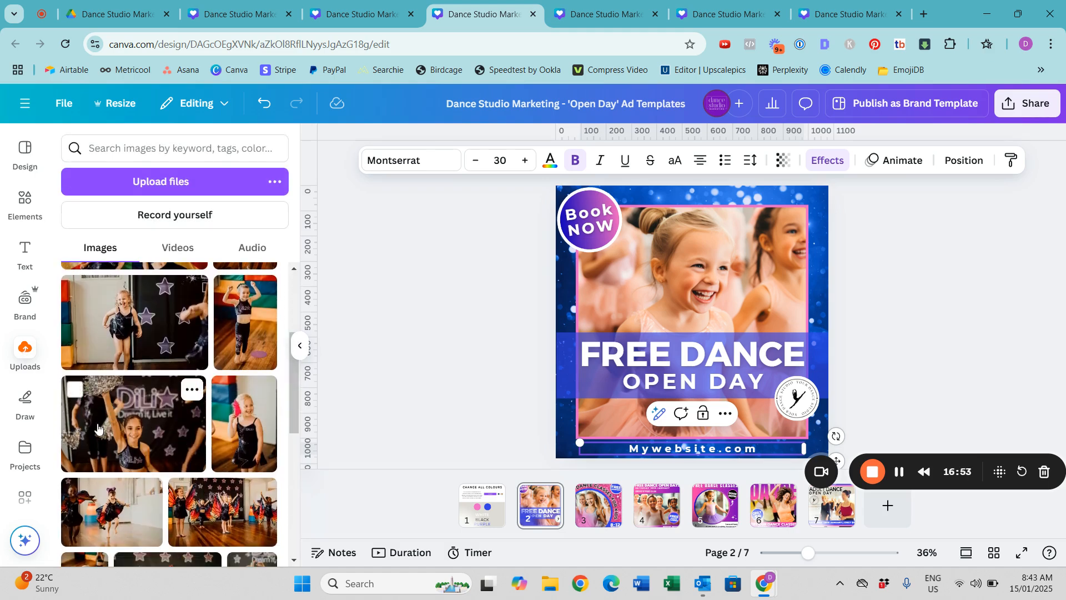
left_click_drag(133, 422, 678, 225)
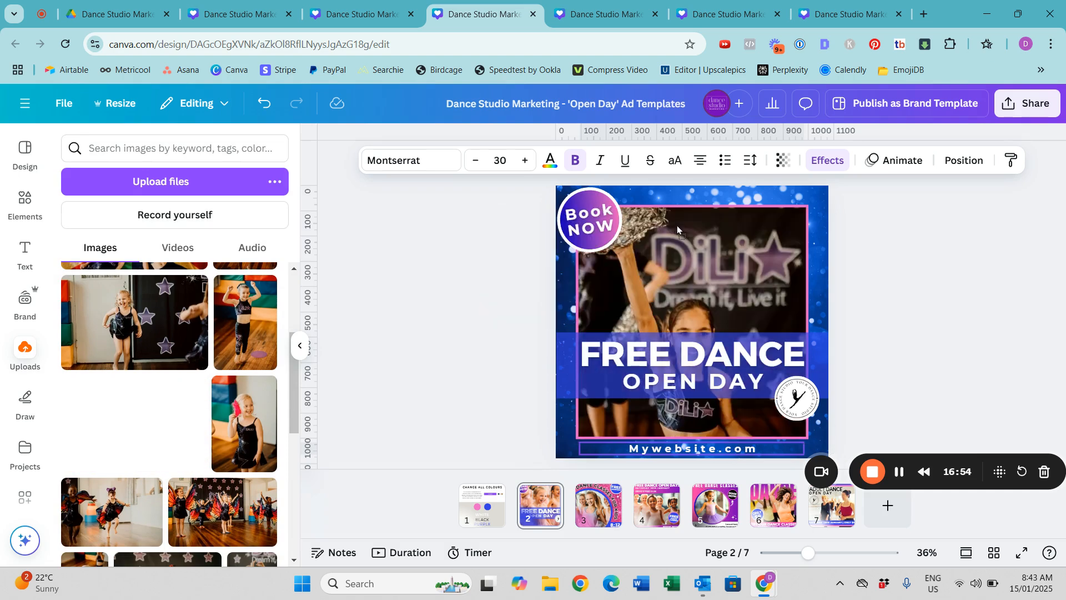
Enlarge and reposition the dancer photo inside its frame so her face sits above the 'FREE DANCE' banner
double_click(694, 275)
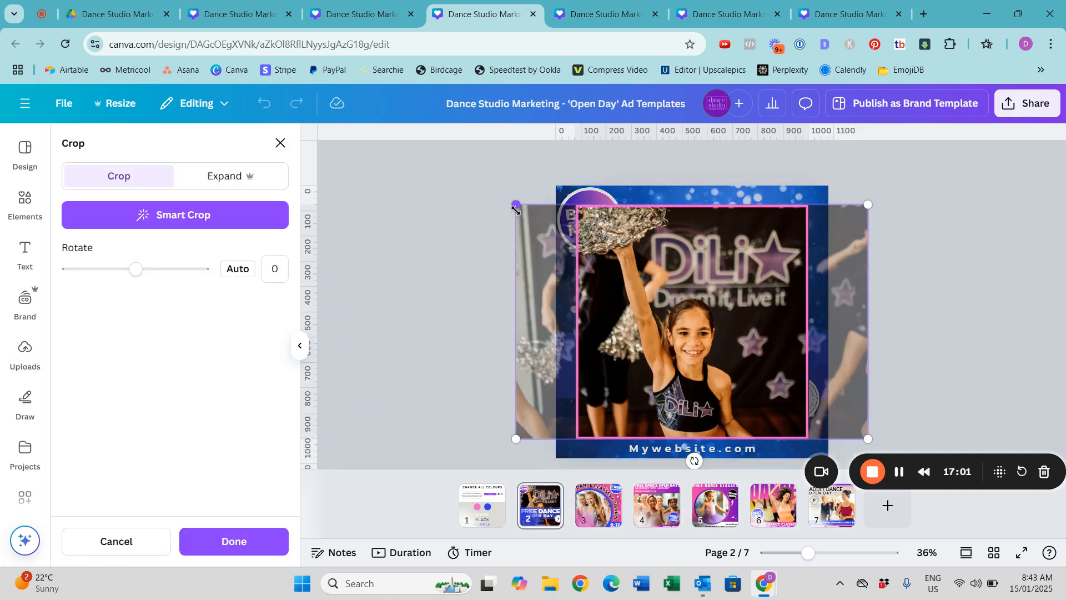
left_click_drag(392, 156, 365, 137)
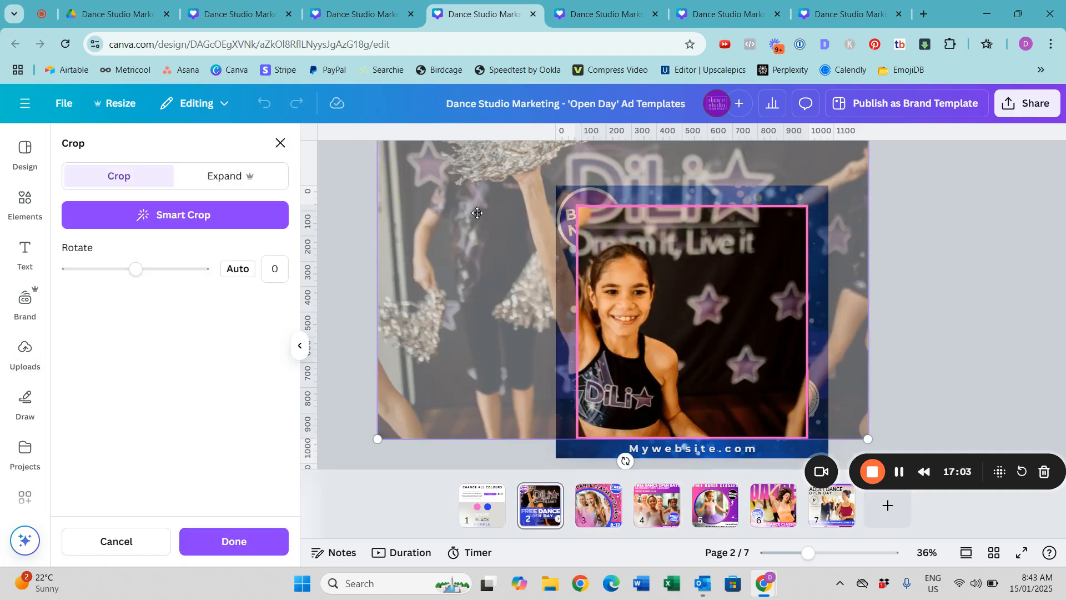
left_click_drag(478, 215, 577, 298)
left_click_drag(465, 166, 384, 114)
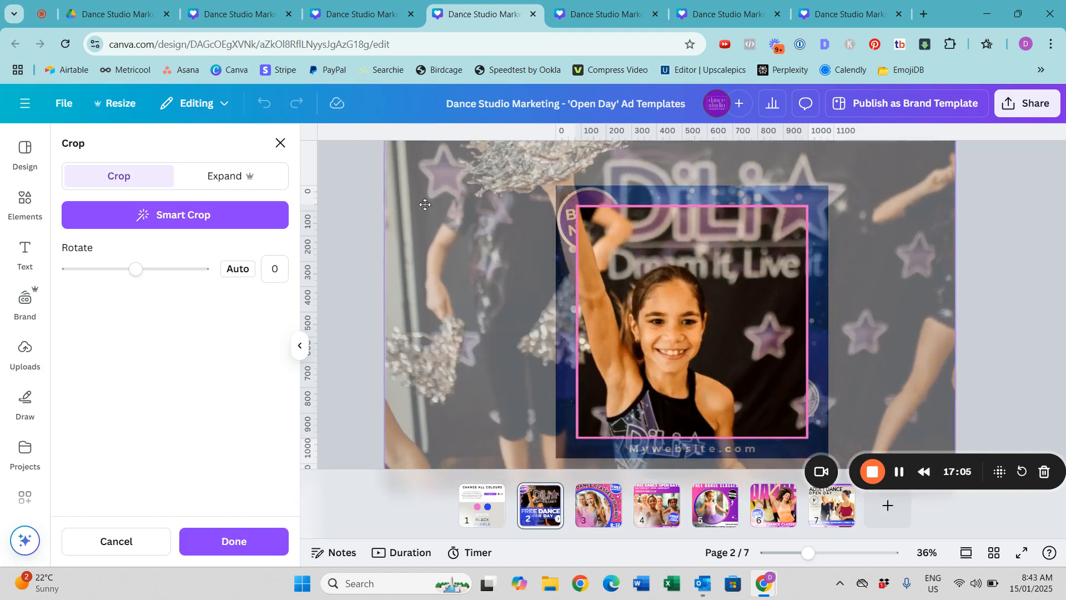
left_click_drag(467, 278, 518, 208)
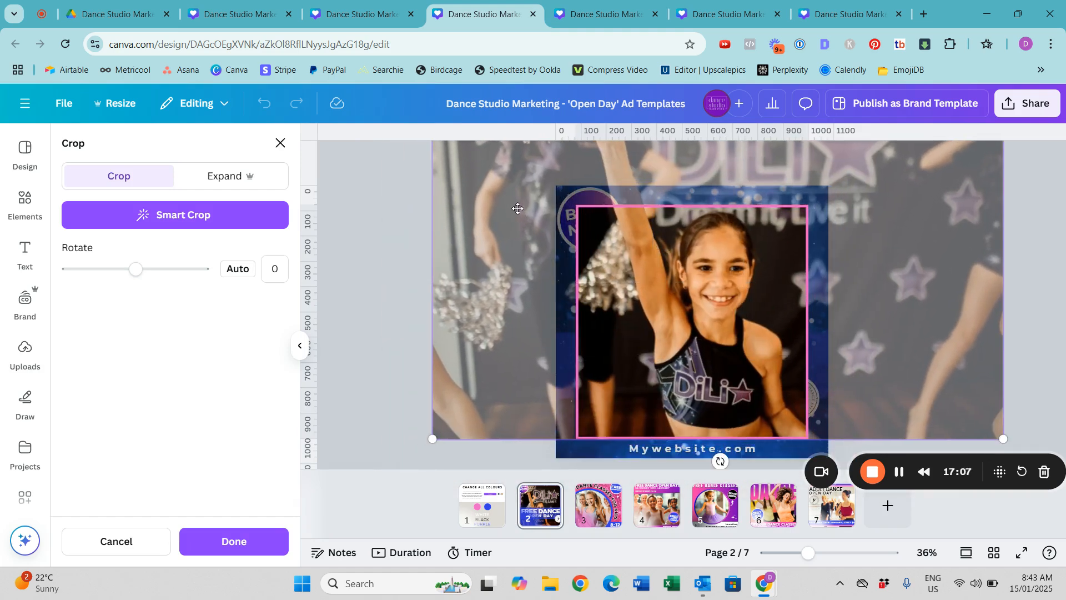
left_click(256, 541)
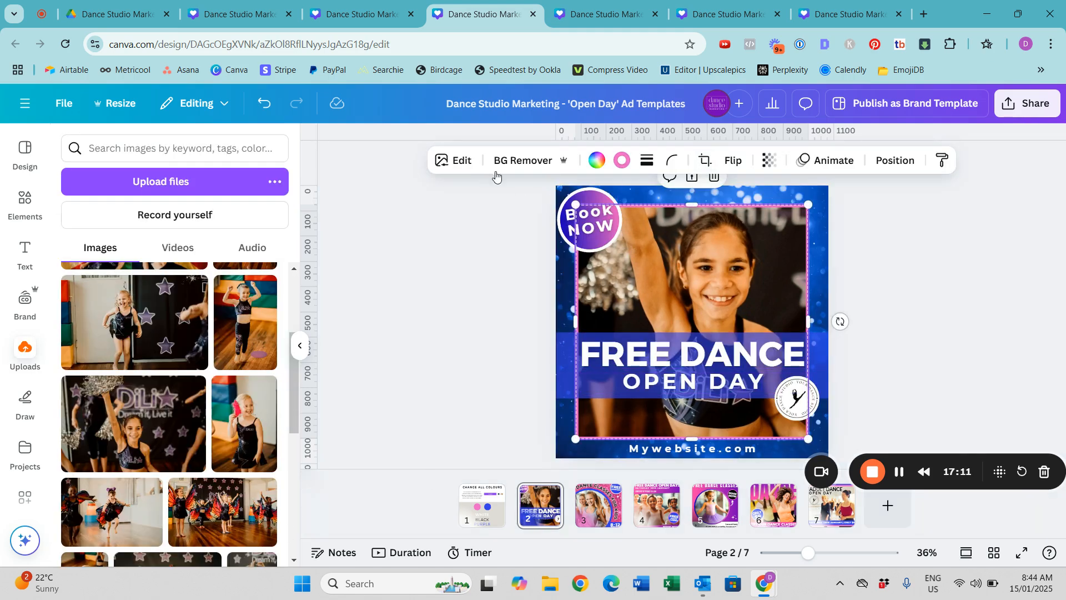
Set the dancer photo's temperature to 7 and its brightness to 27 across the whole image
left_click(460, 163)
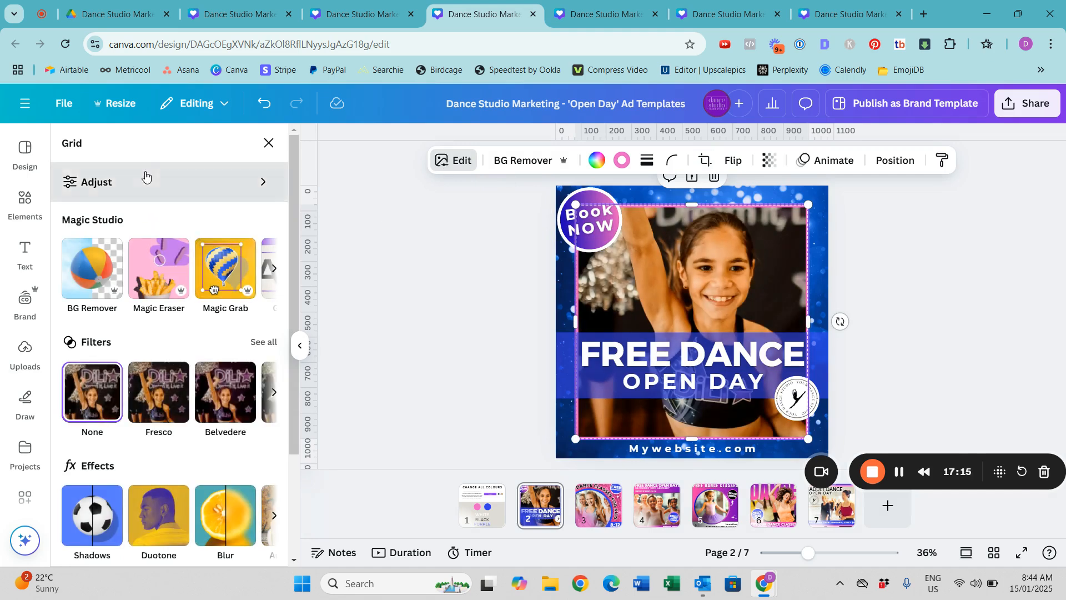
left_click(146, 180)
left_click(199, 548)
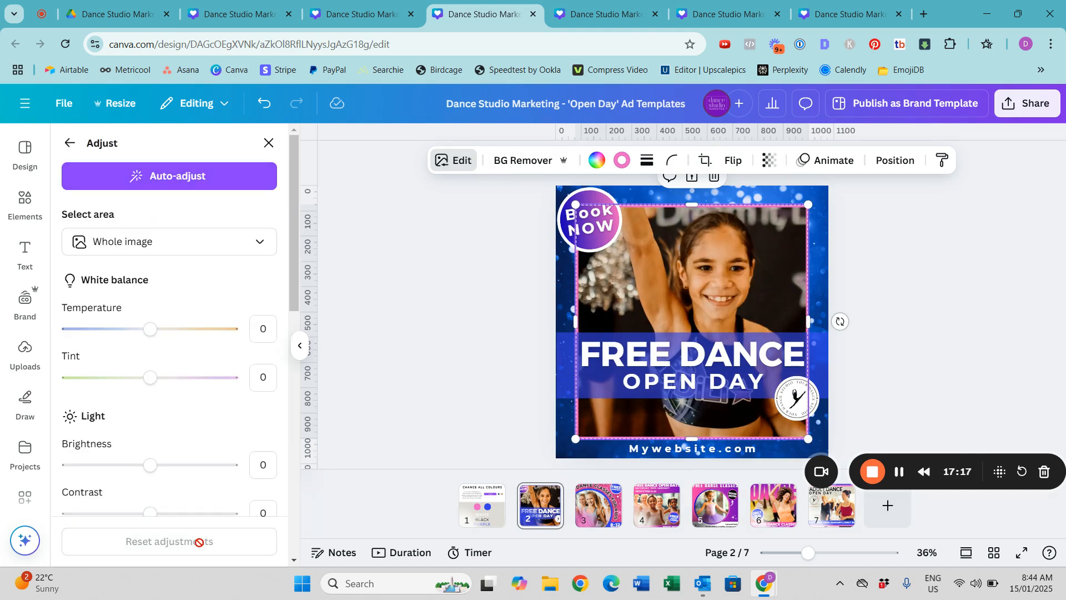
left_click(156, 337)
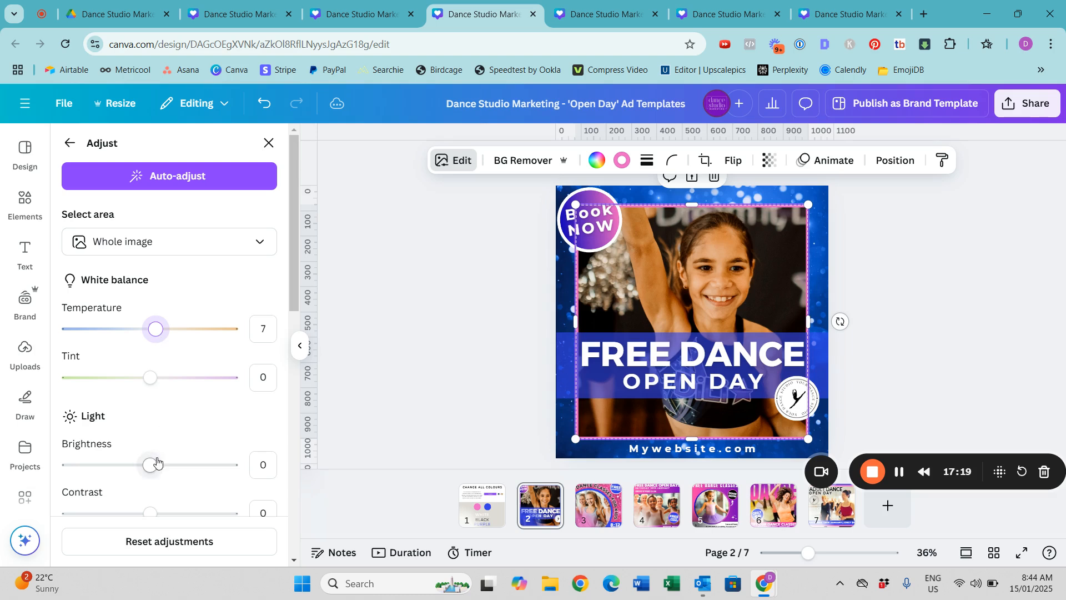
left_click_drag(151, 464, 171, 464)
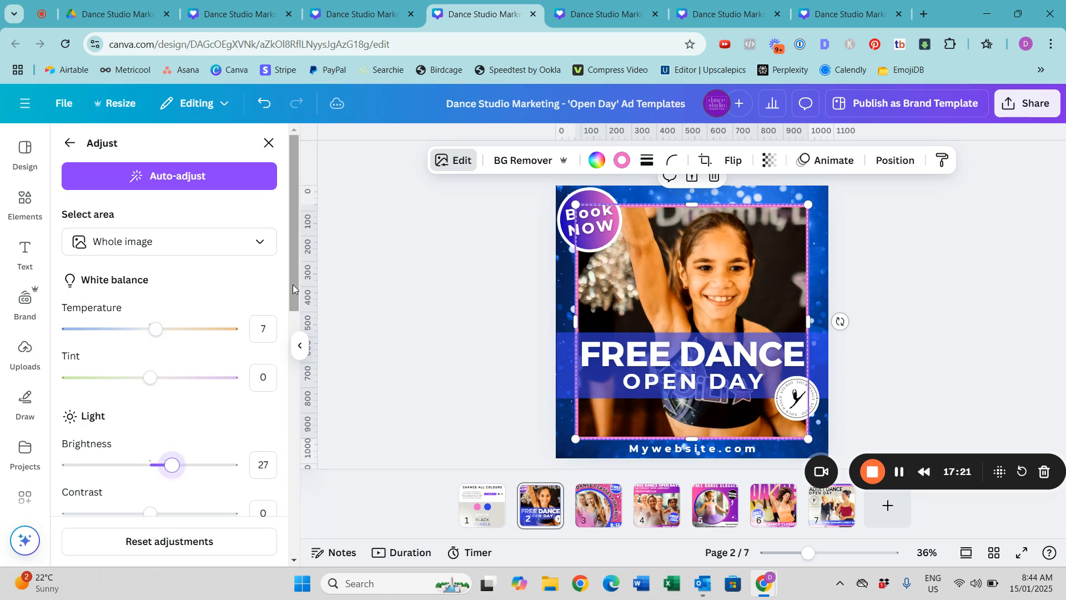
Set the dancer photo's saturation to 11, slightly lower its brightness, and finish the image adjustments
left_click_drag(292, 285, 293, 435)
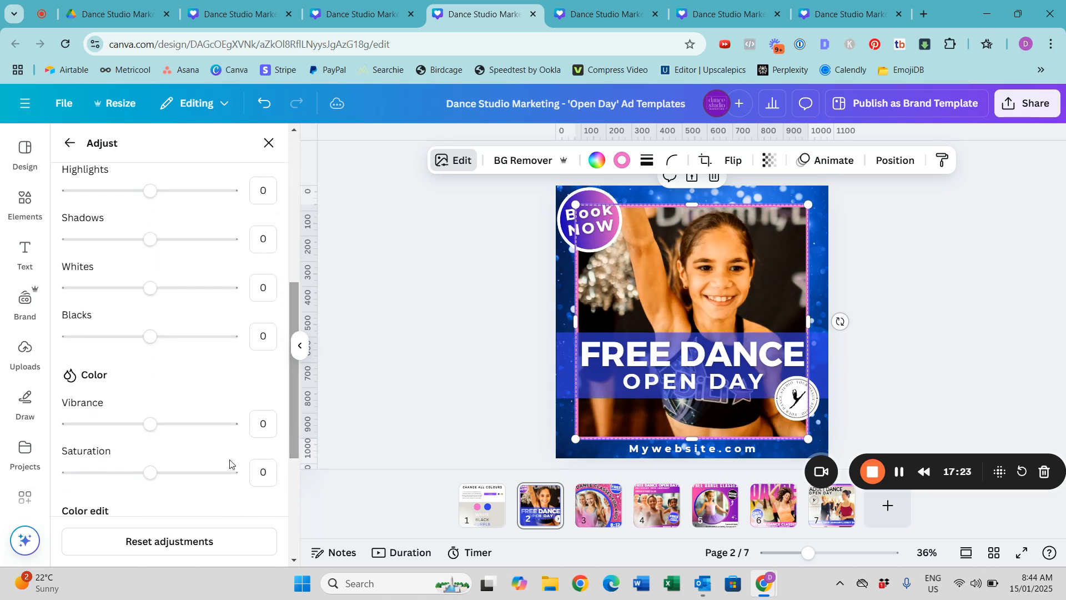
left_click_drag(149, 473, 158, 473)
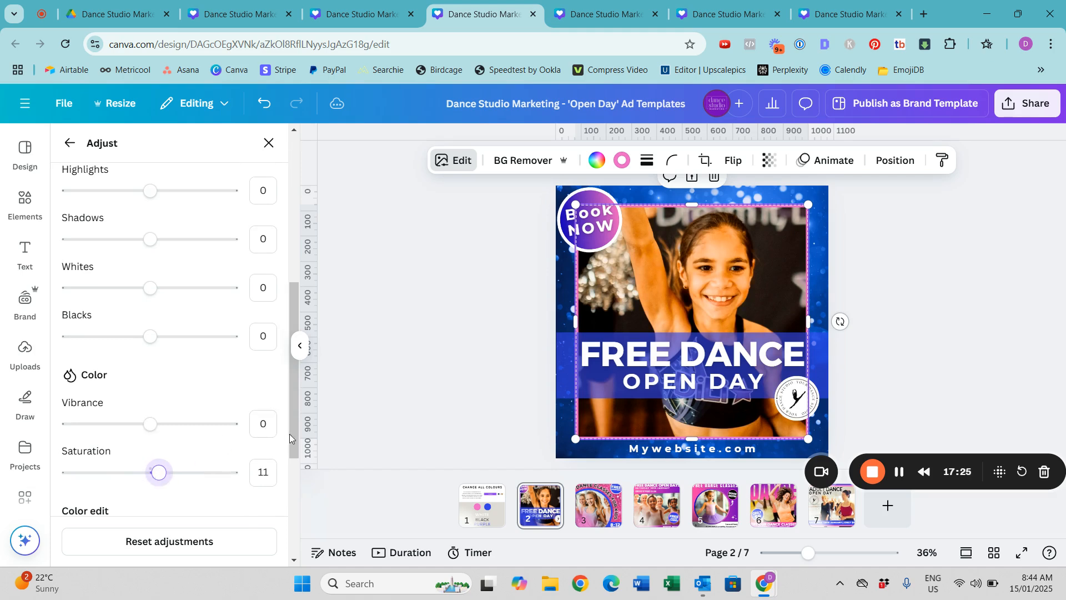
scroll(208, 333, "up", 3)
left_click_drag(173, 264, 167, 261)
left_click(918, 296)
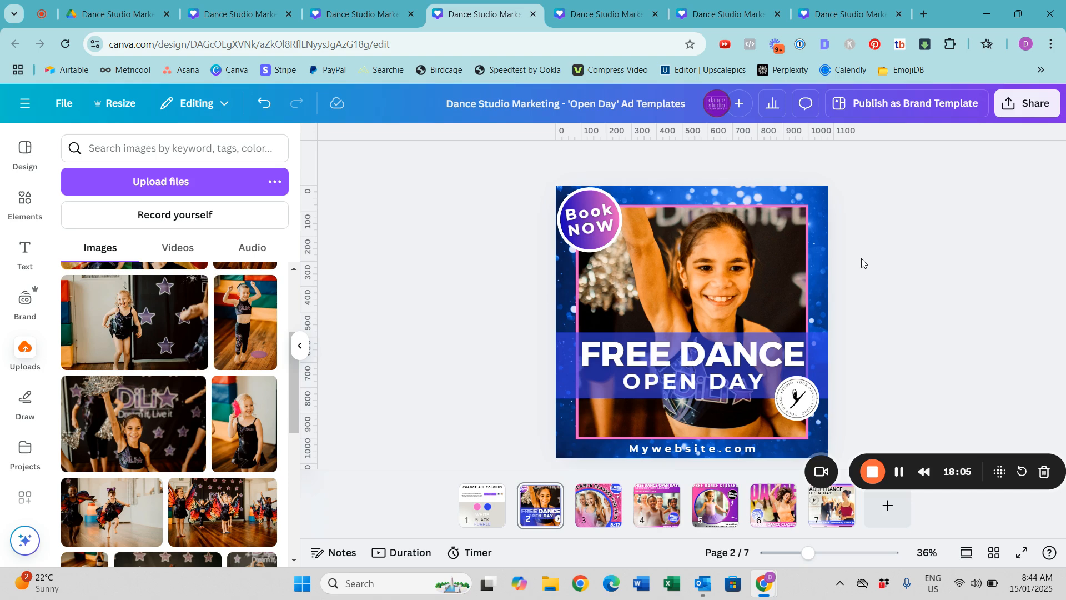
In the 'Special Offer' ad templates, recolour page 1's red circle violet #5e17eb and apply the change to all matching elements
left_click(605, 3)
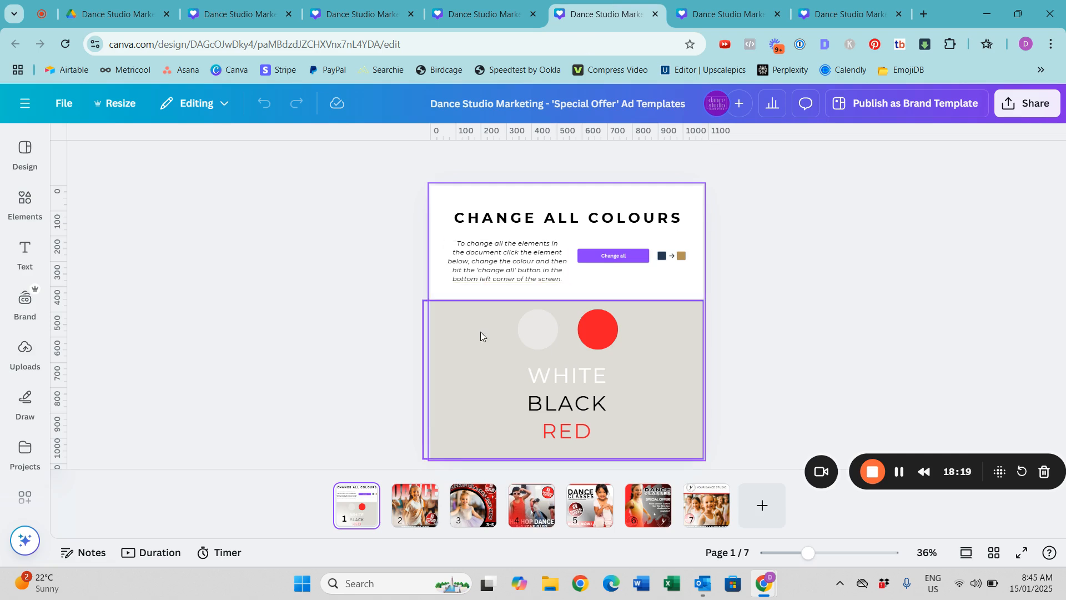
left_click(419, 505)
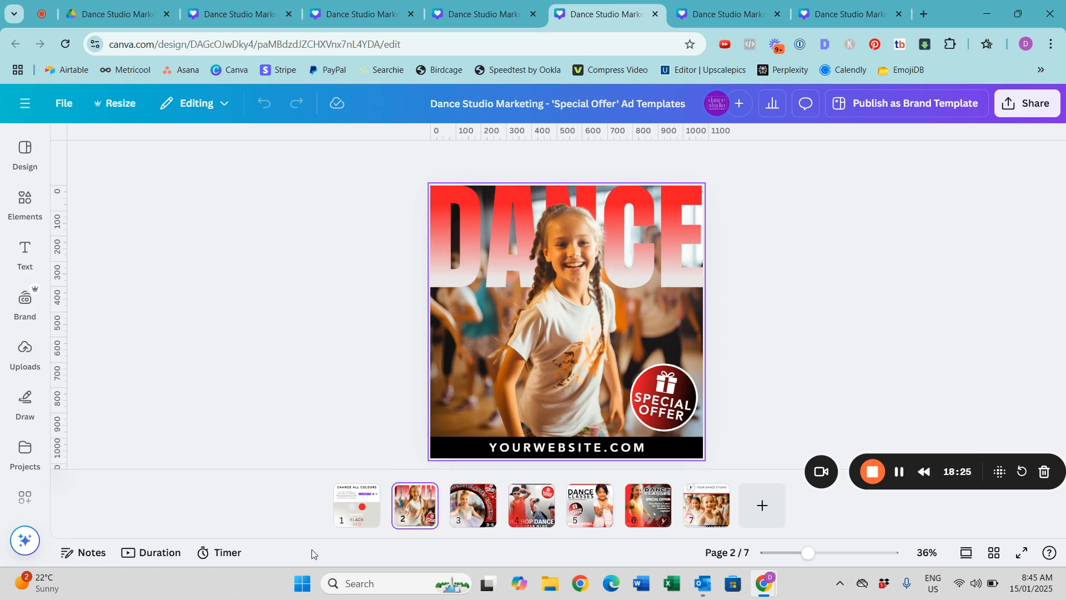
left_click(345, 519)
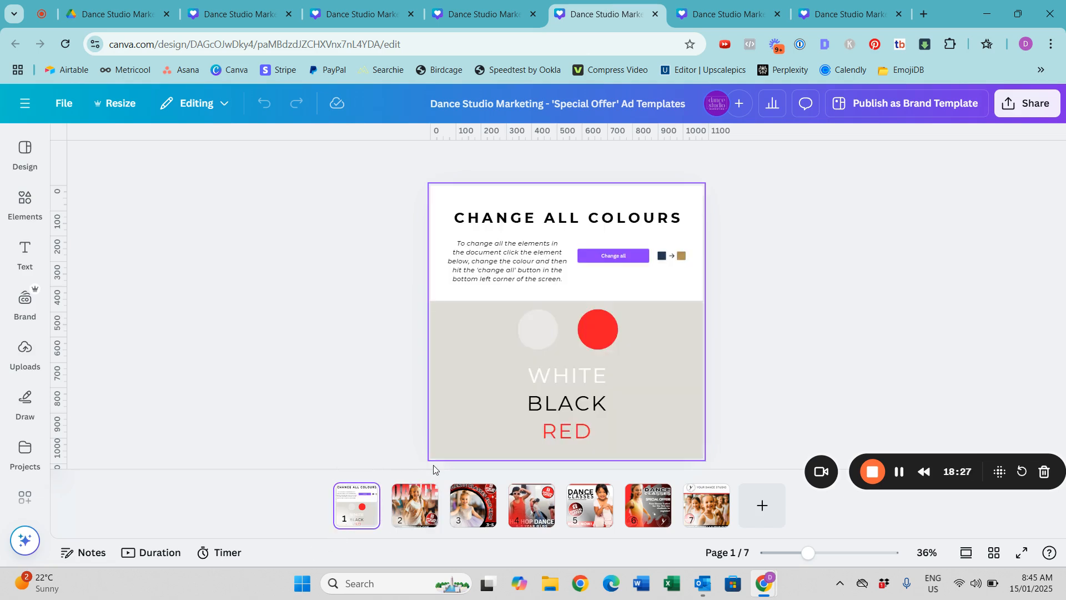
left_click(599, 328)
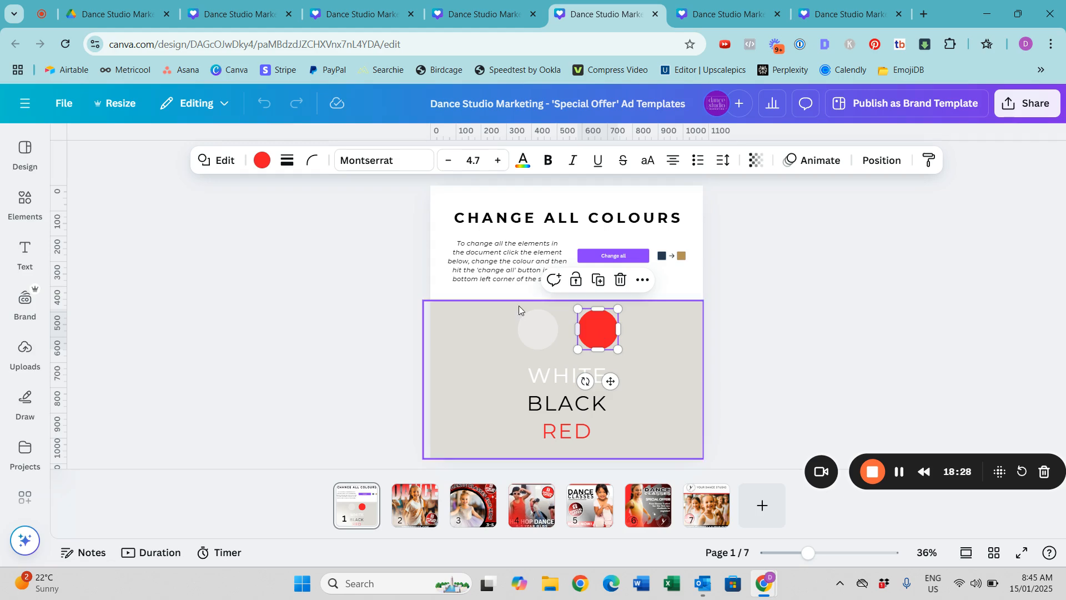
left_click(261, 160)
left_click_drag(296, 236, 300, 326)
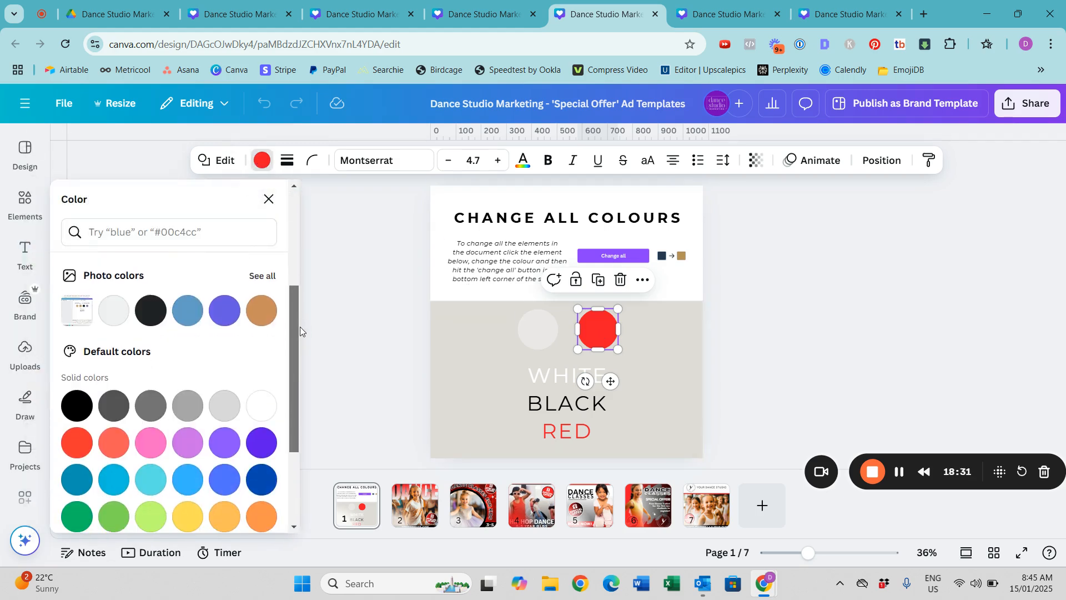
left_click(262, 441)
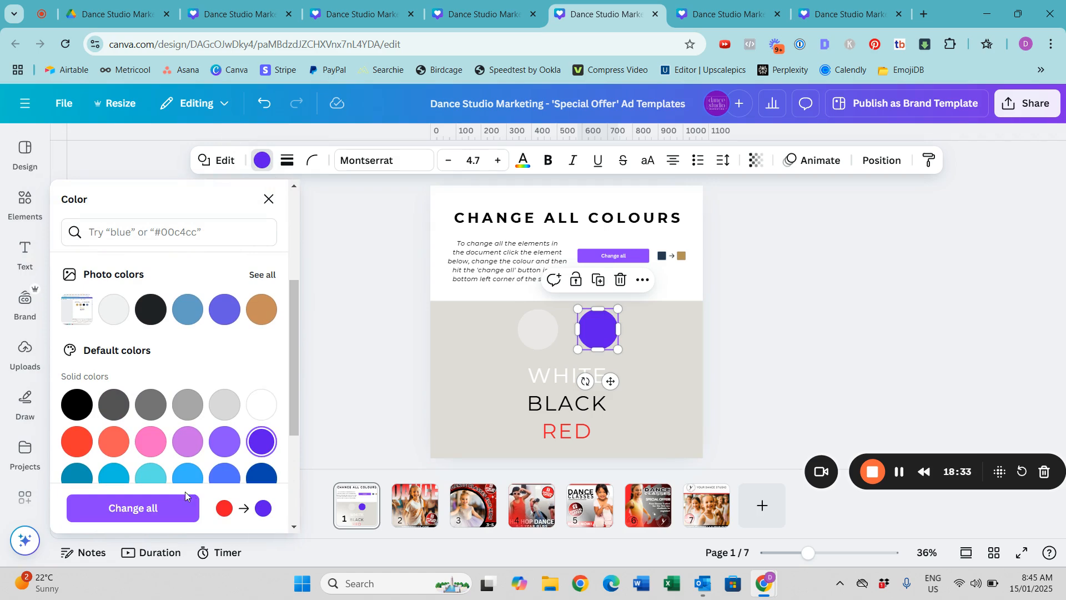
left_click(175, 507)
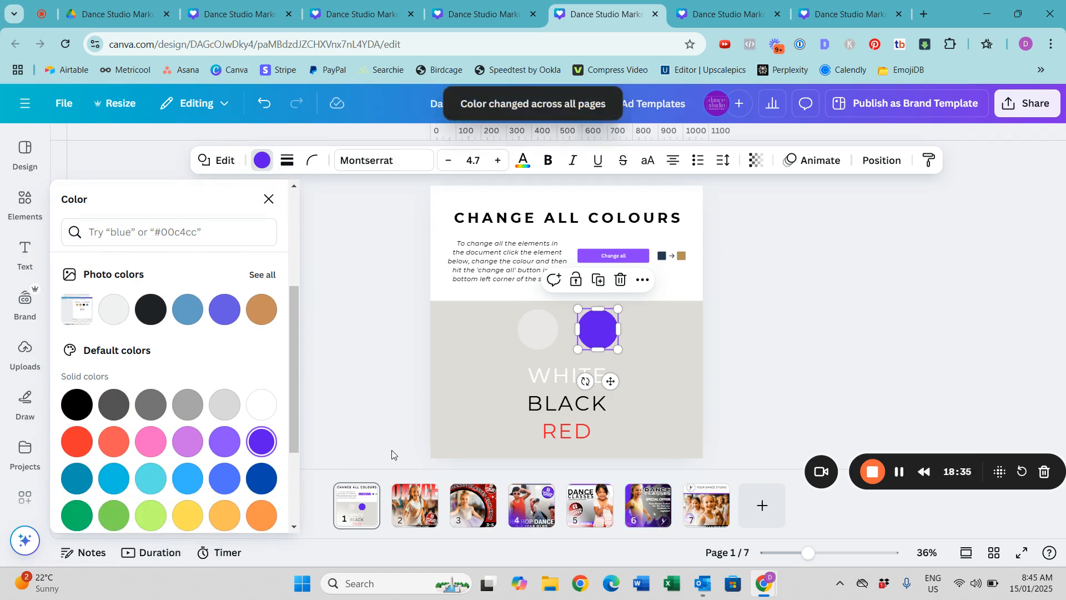
Replace red with purple #7C16F0 in the gradient of page 2's 'SPECIAL OFFER' badge and apply the change across all pages
left_click(412, 510)
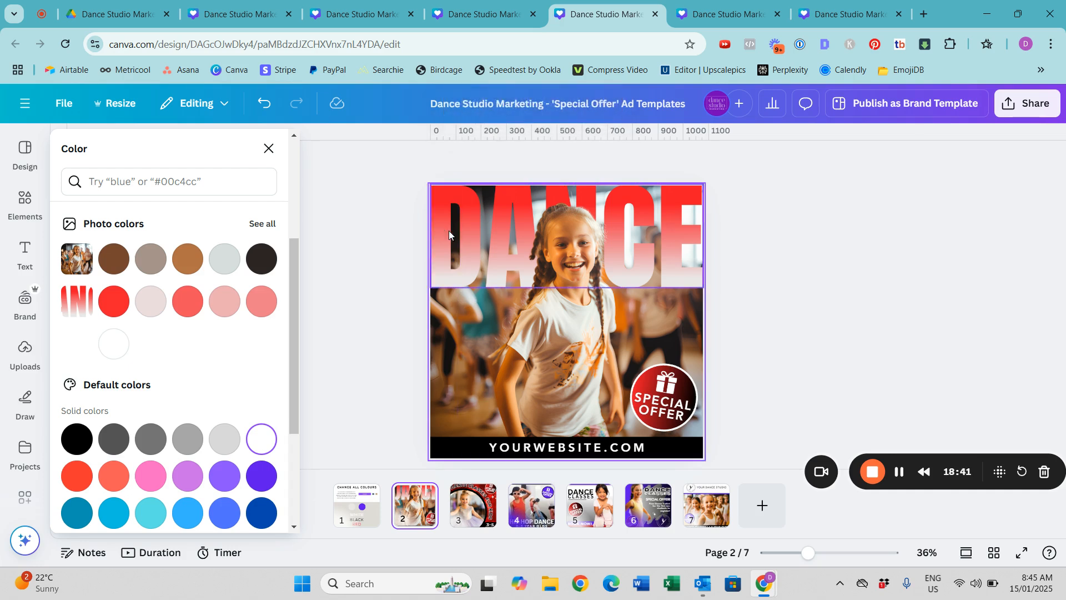
left_click(650, 383)
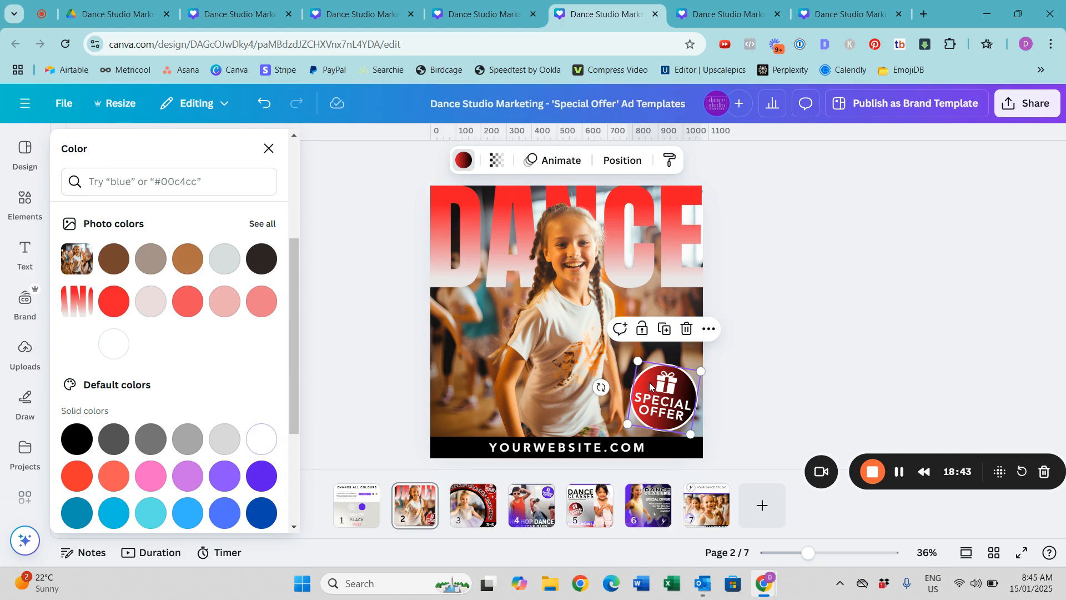
left_click(460, 161)
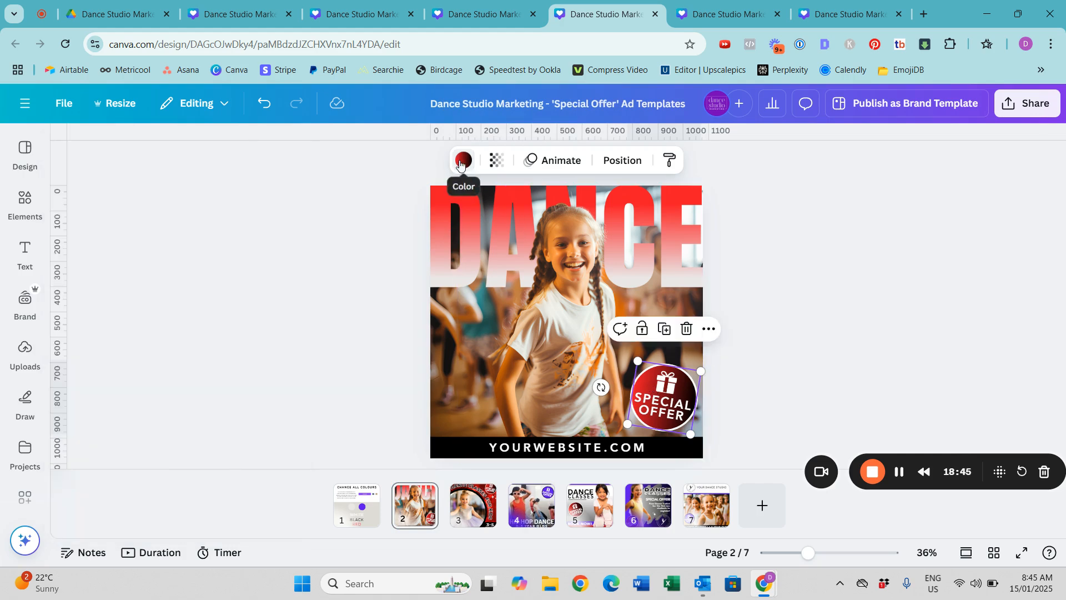
left_click(460, 161)
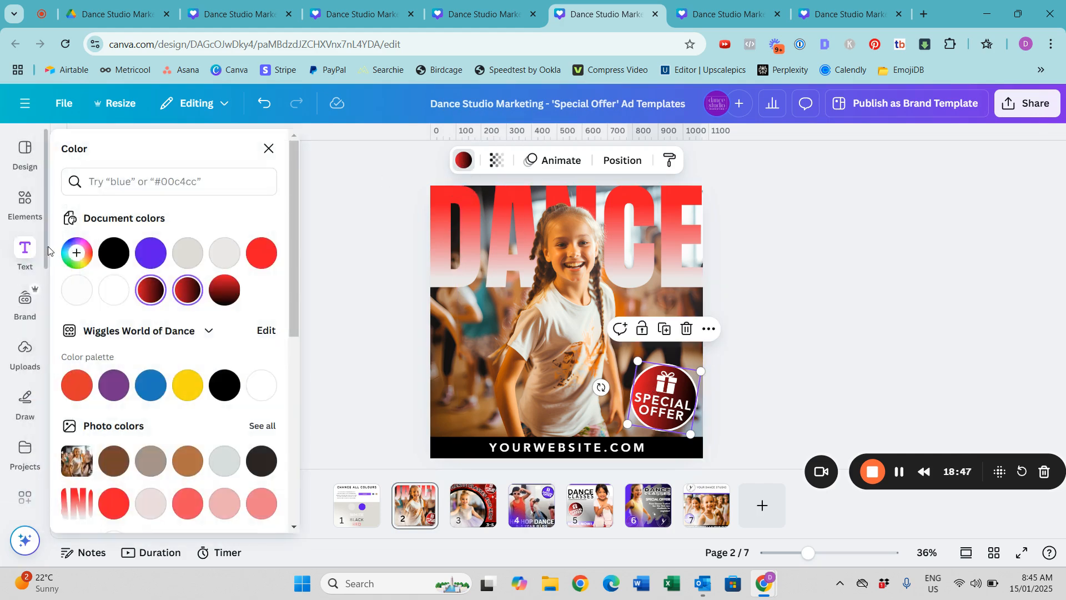
left_click(77, 255)
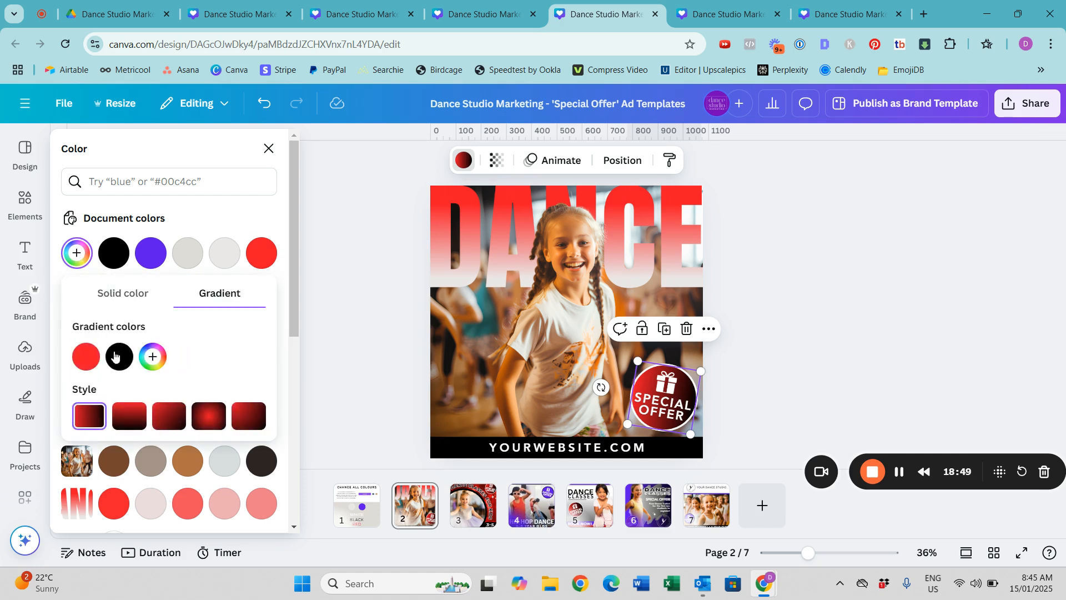
left_click(85, 359)
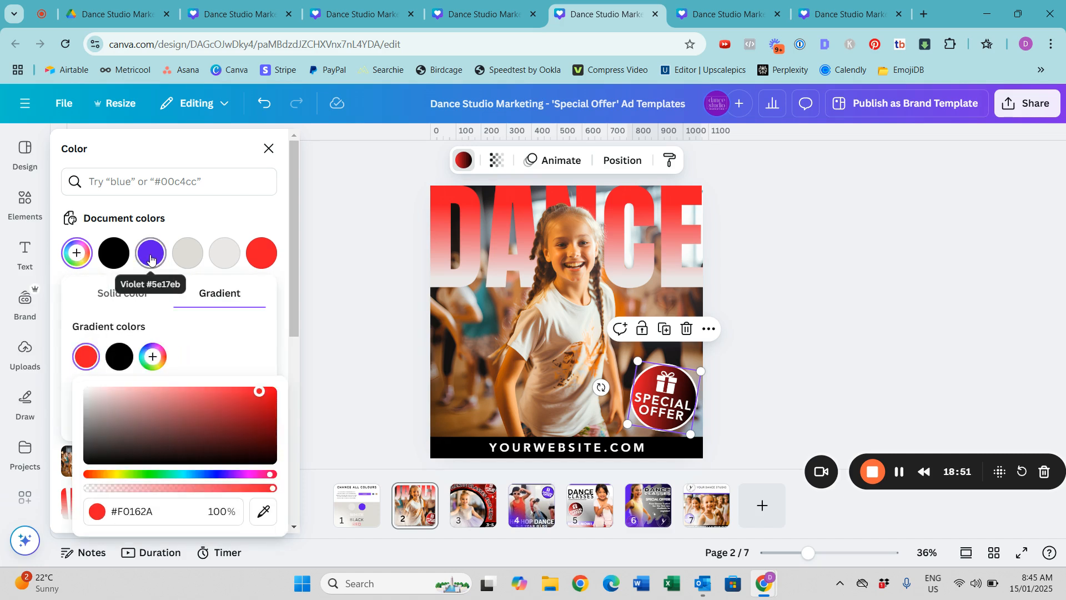
left_click(226, 475)
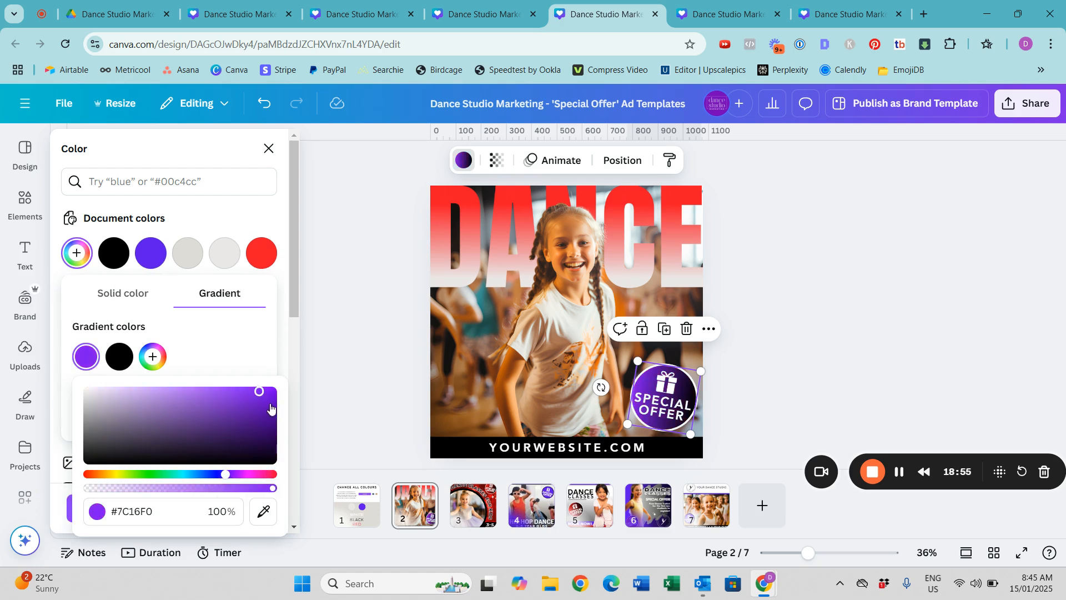
left_click(183, 333)
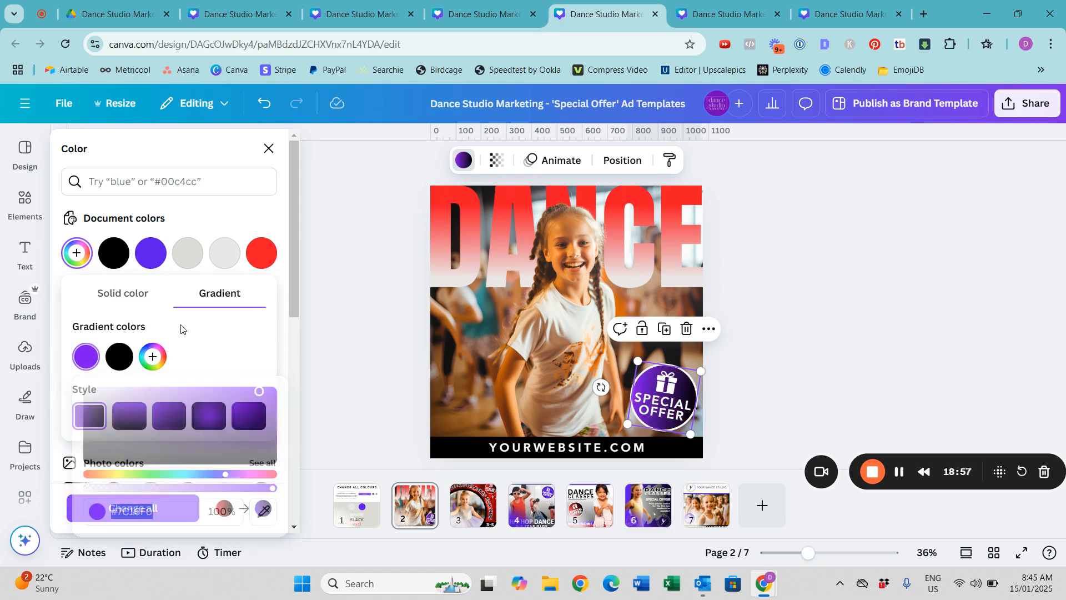
left_click(116, 510)
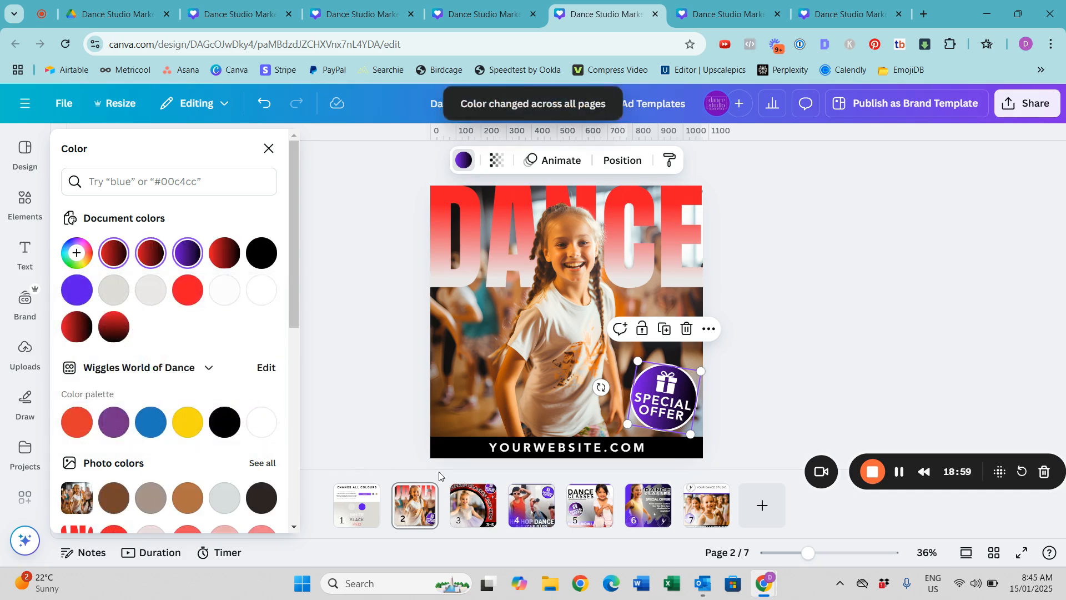
Change the red in page 2's 'DANCE' TypeGradient text to #6916f0, shift the light grey stop closer to it, and update the element
left_click(442, 228)
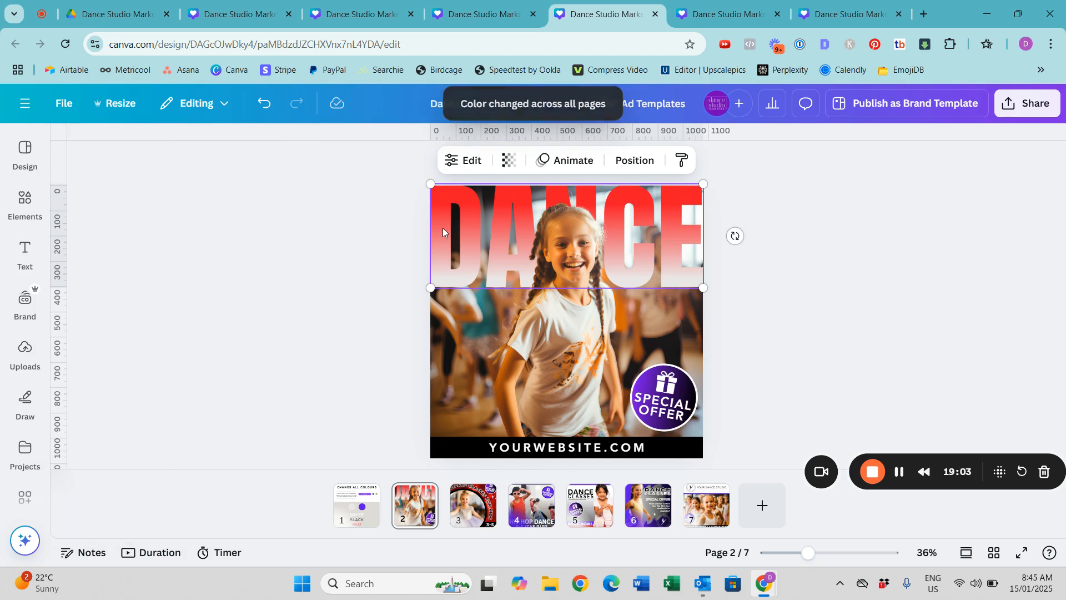
left_click(468, 161)
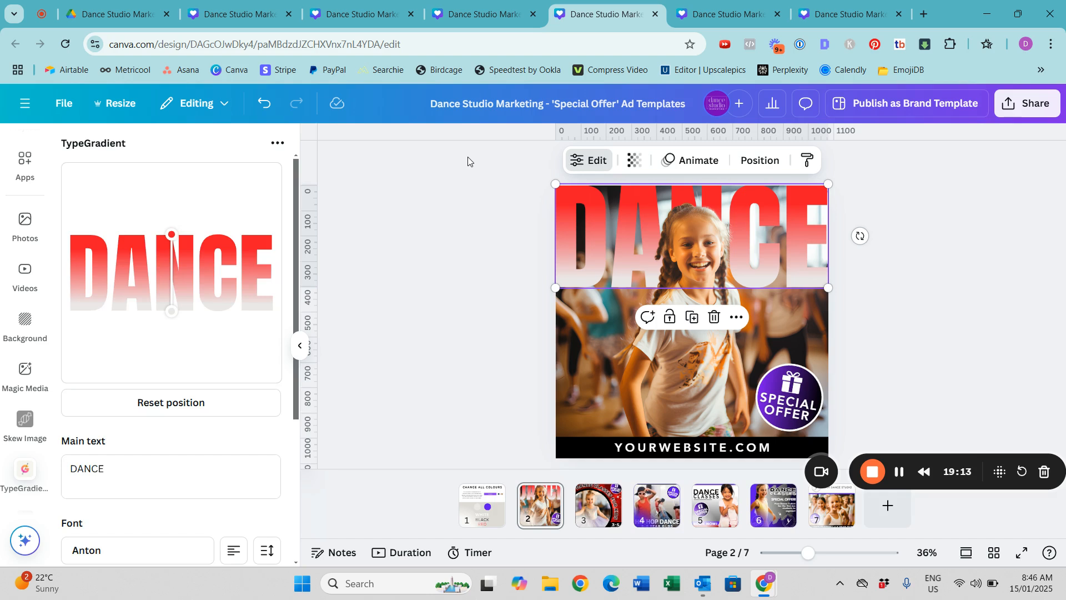
left_click_drag(295, 176, 308, 326)
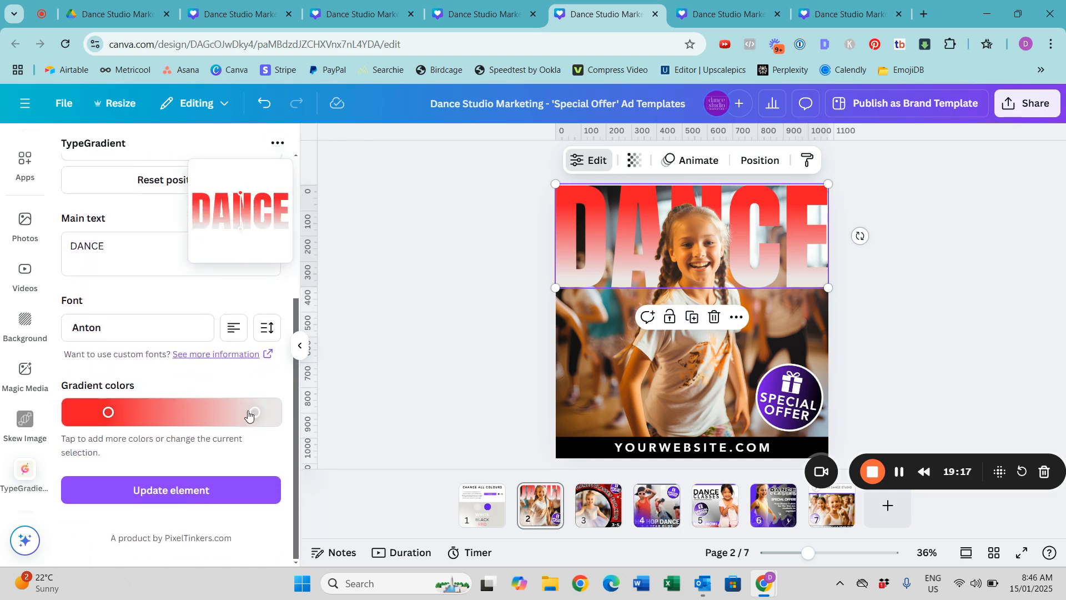
left_click(108, 412)
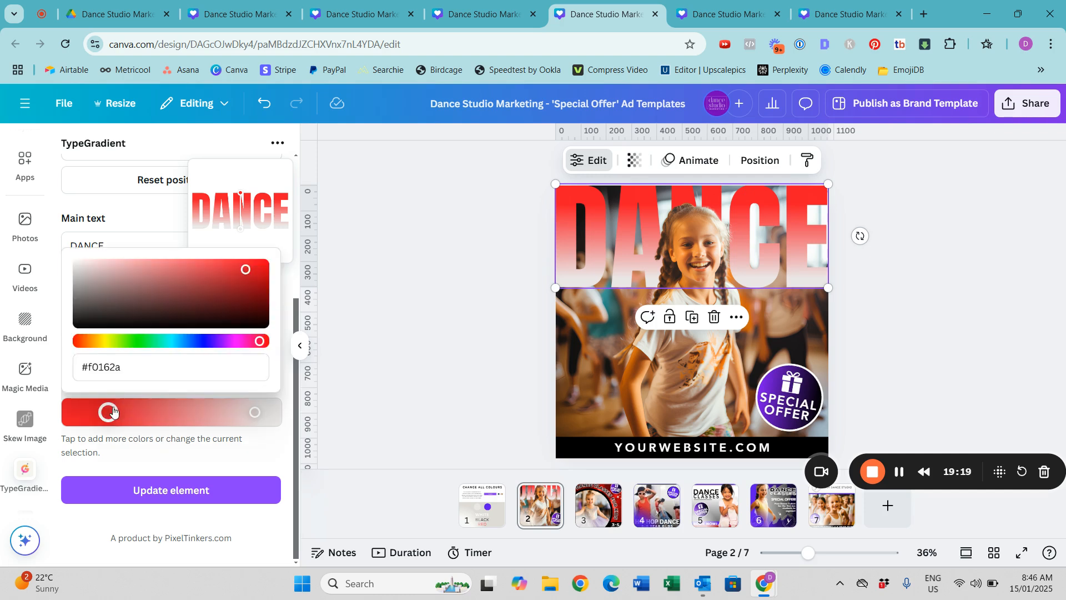
left_click_drag(259, 340, 216, 346)
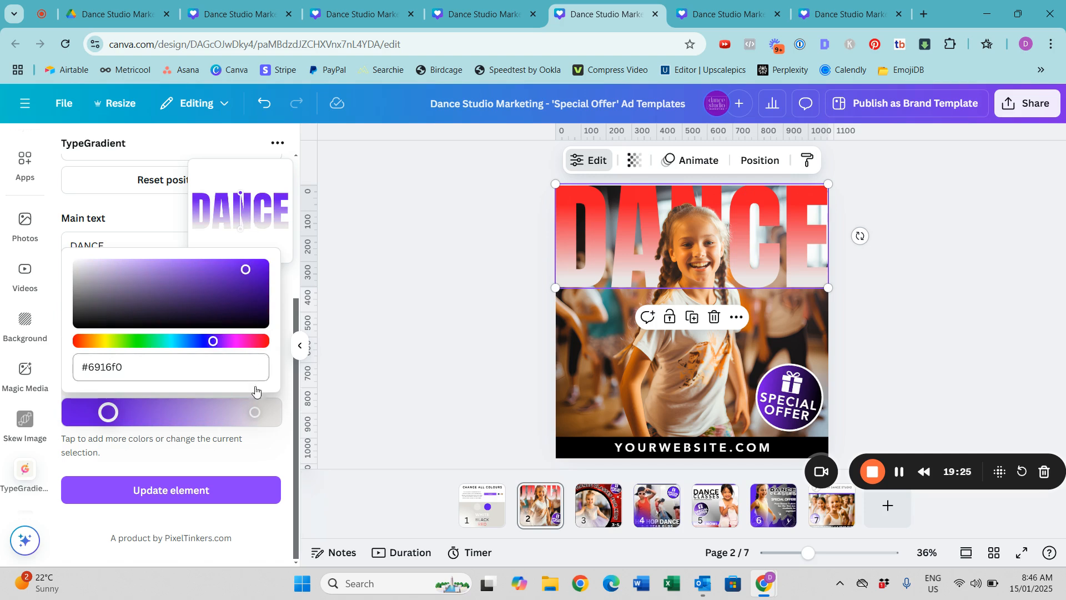
left_click_drag(257, 420, 229, 420)
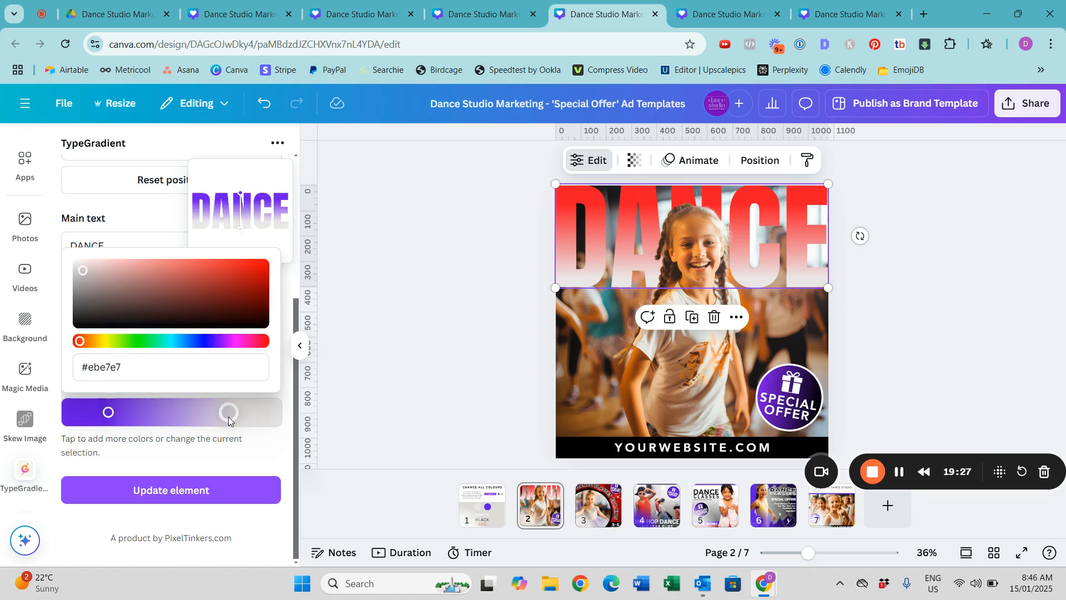
left_click(177, 492)
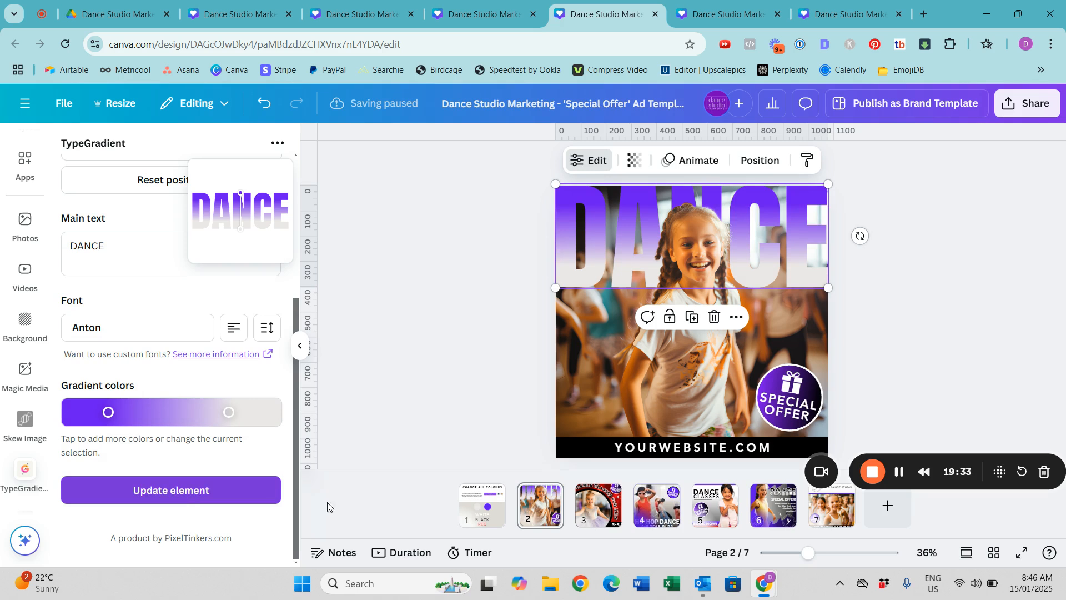
left_click(492, 364)
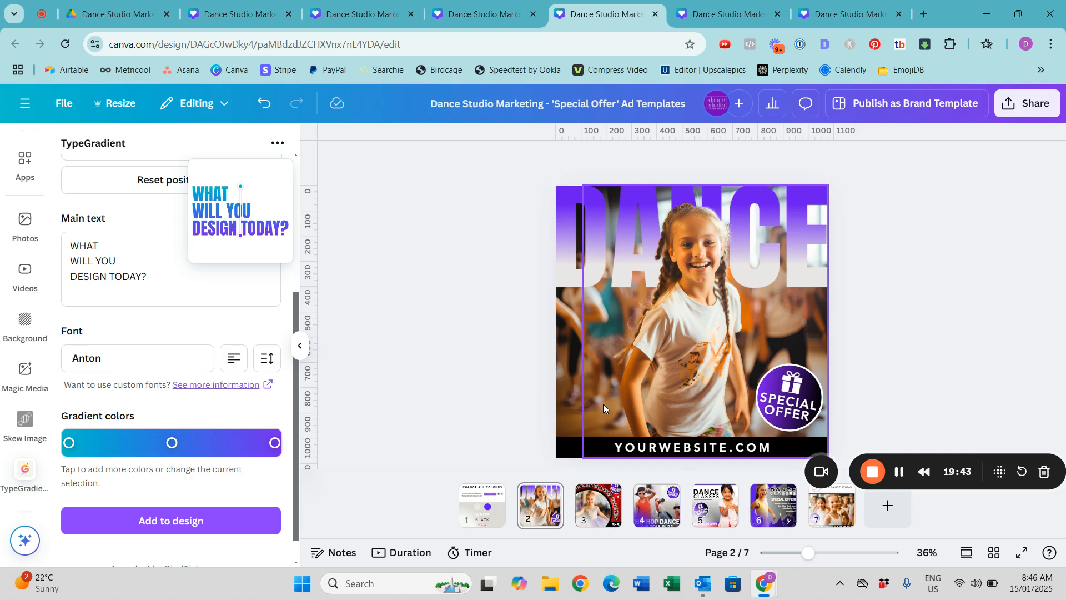
Delete page 2's cut-out dancer and replace the background photo with the uploaded photo of the smiling girl in a black leotard
left_click(666, 365)
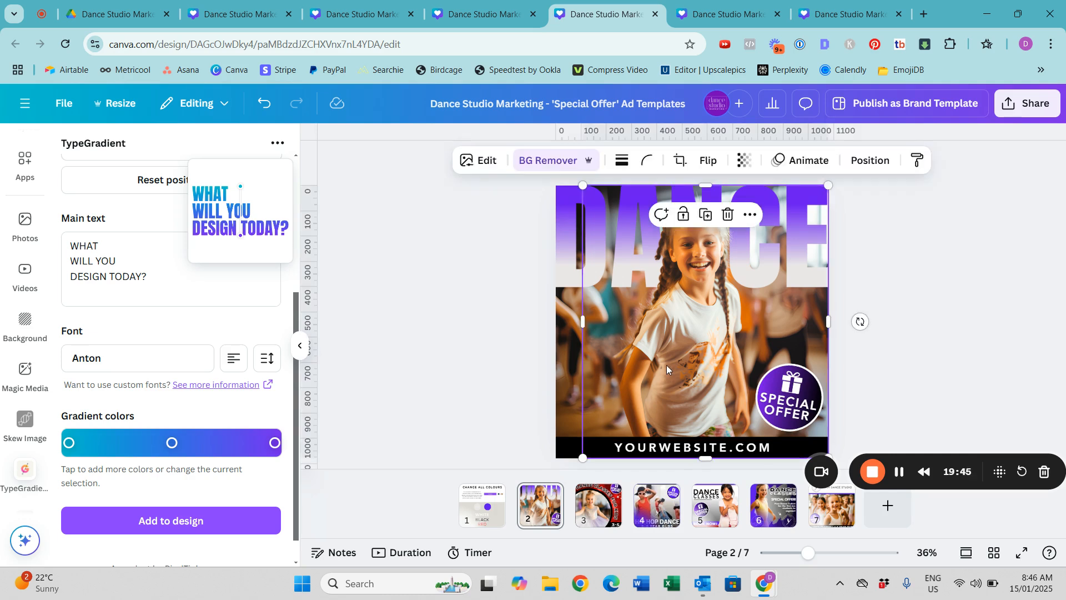
key("Delete")
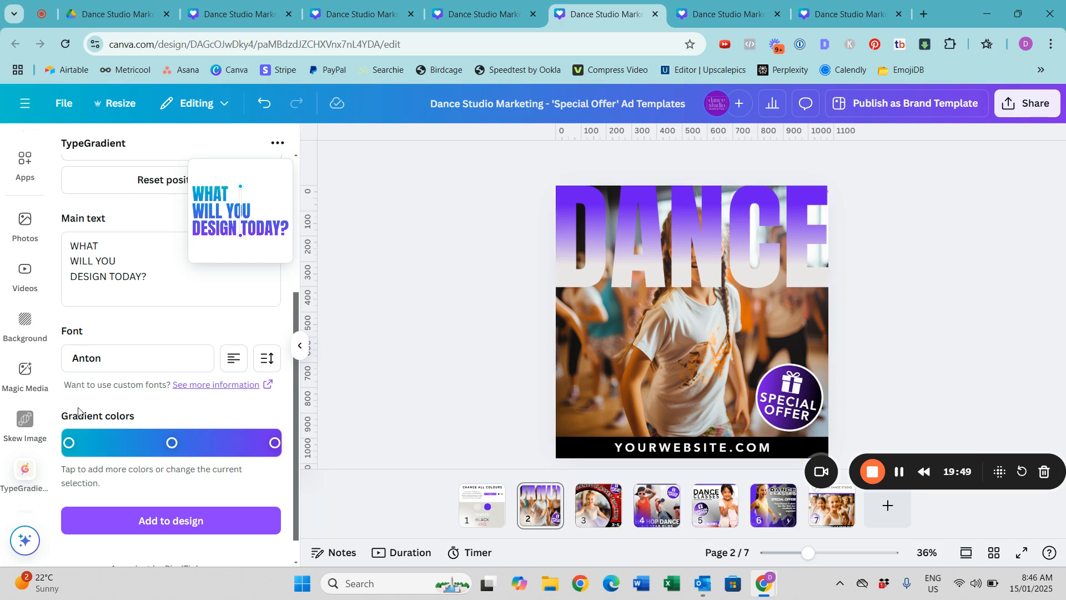
scroll(292, 407, "up", 4)
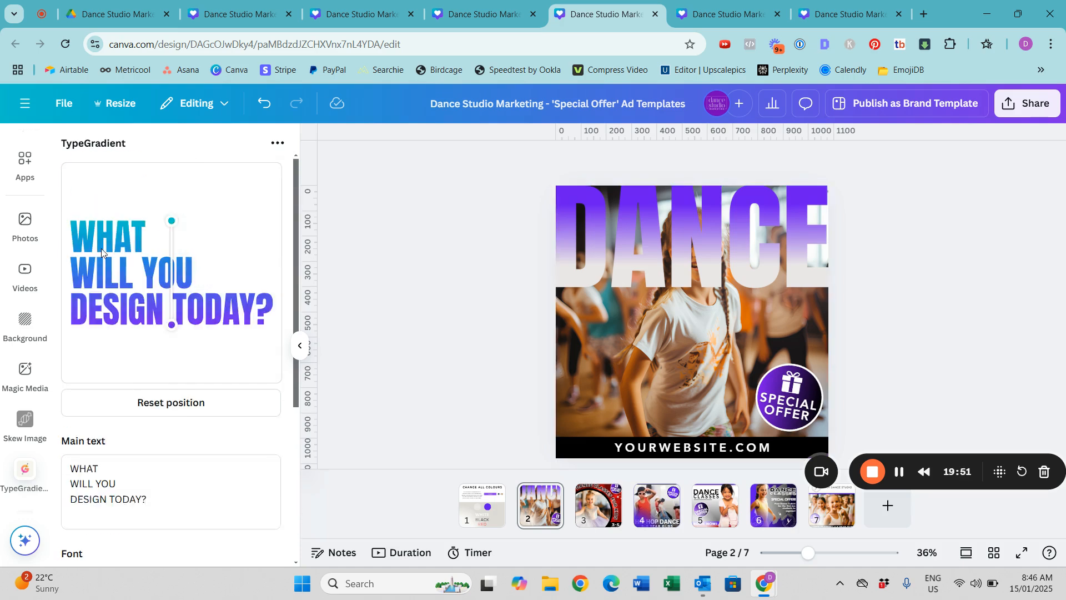
scroll(48, 209, "up", 3)
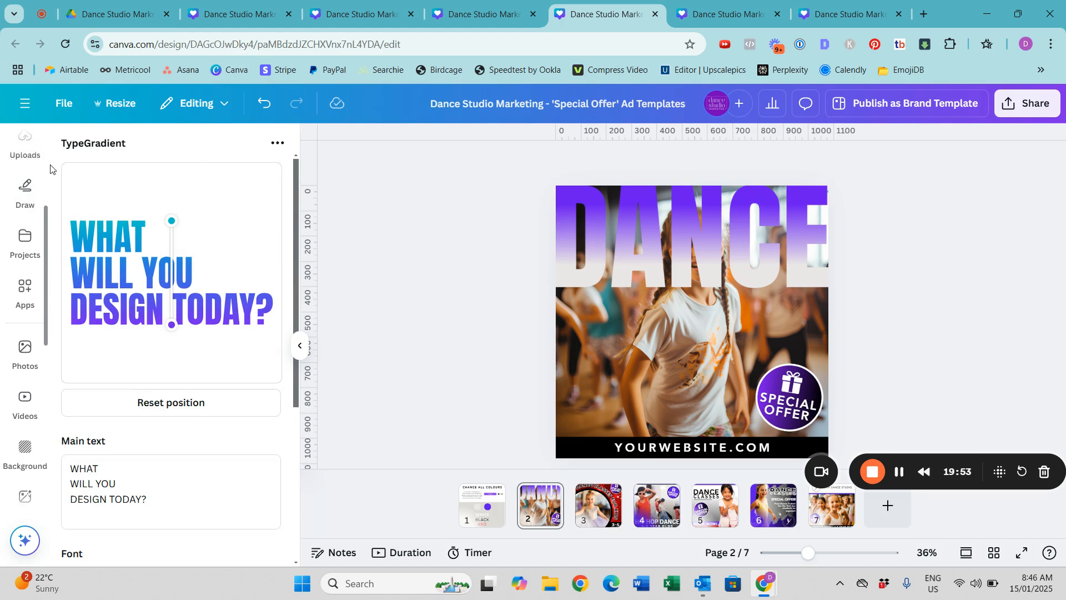
scroll(36, 273, "down", 2)
scroll(50, 181, "up", 2)
left_click(46, 192)
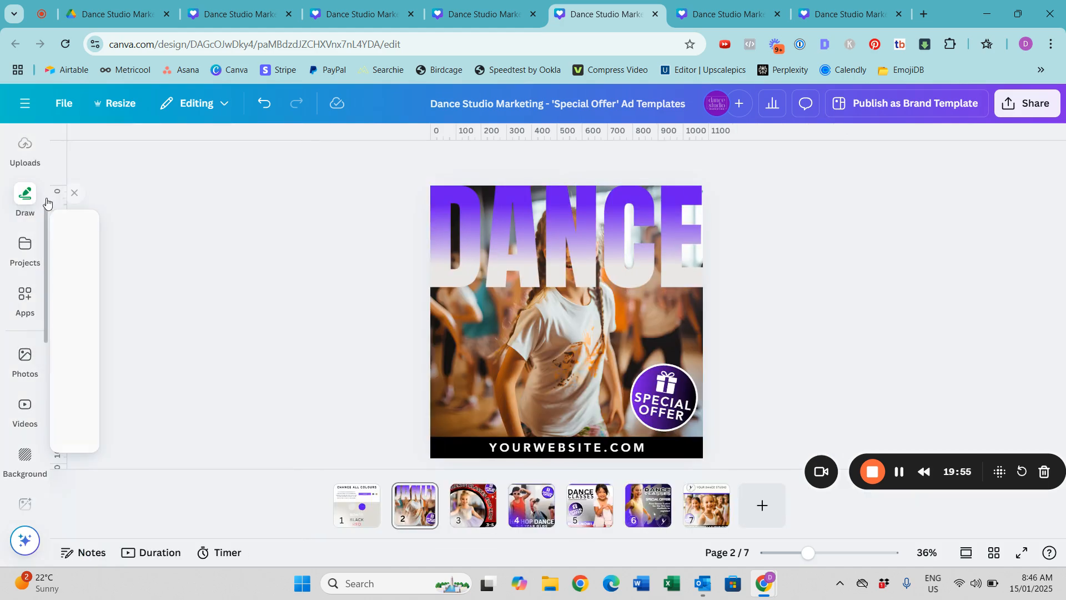
scroll(45, 176, "up", 1)
scroll(41, 172, "up", 1)
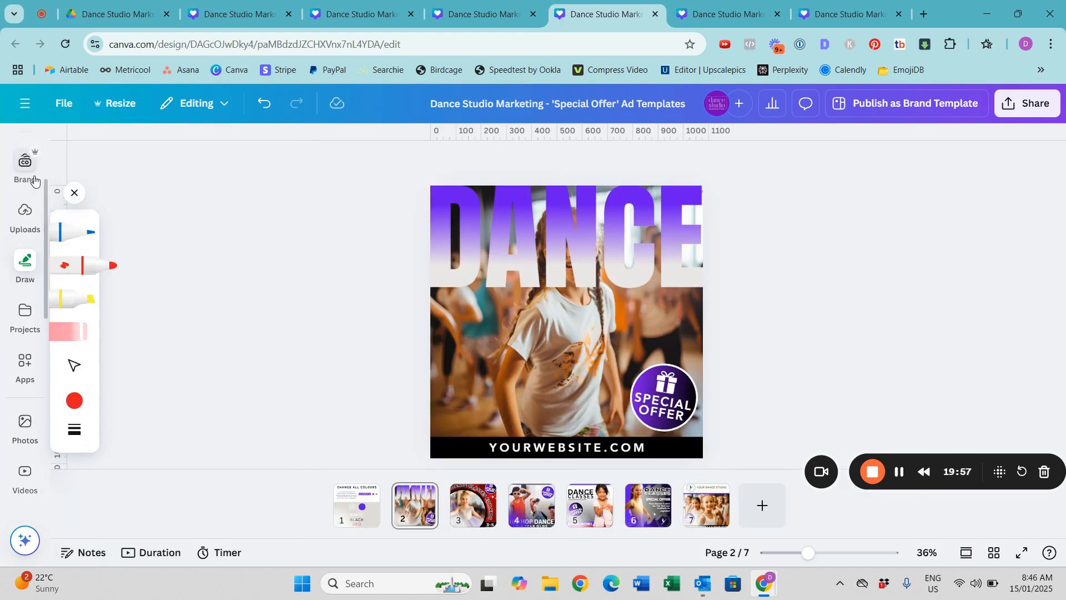
left_click(22, 219)
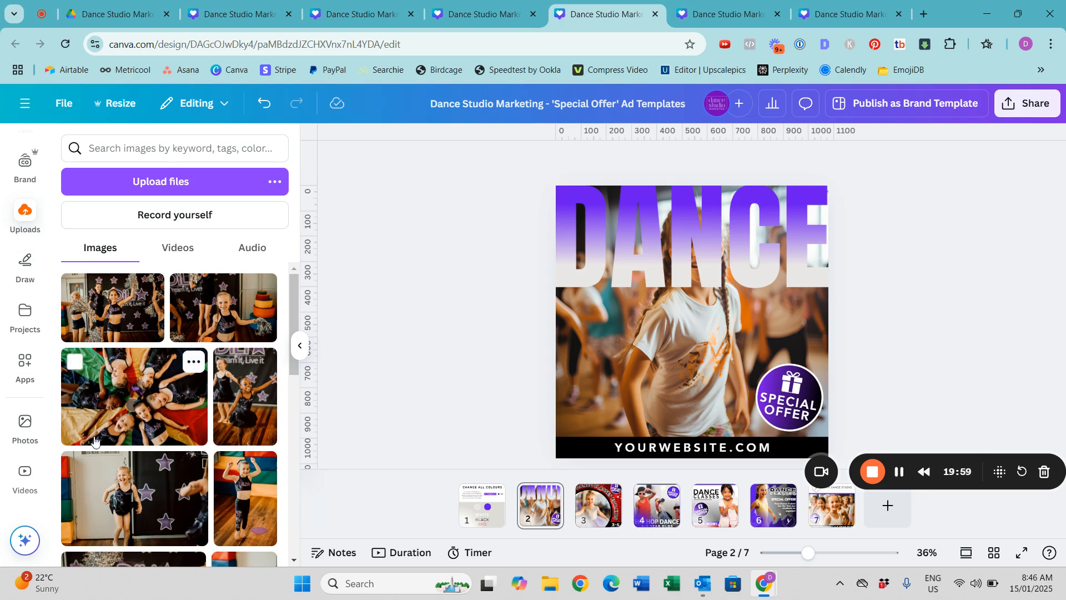
left_click_drag(146, 508, 584, 340)
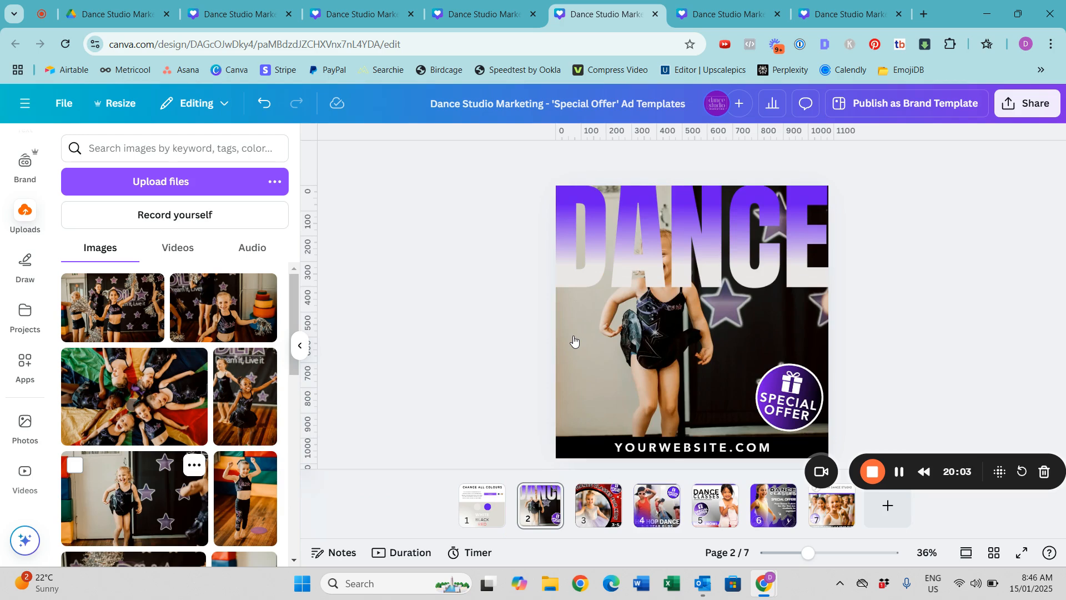
Enlarge and reposition the new background photo within its crop so the girl fills the frame with her face near the top
double_click(632, 336)
left_click_drag(482, 186, 335, 148)
left_click_drag(471, 240, 508, 291)
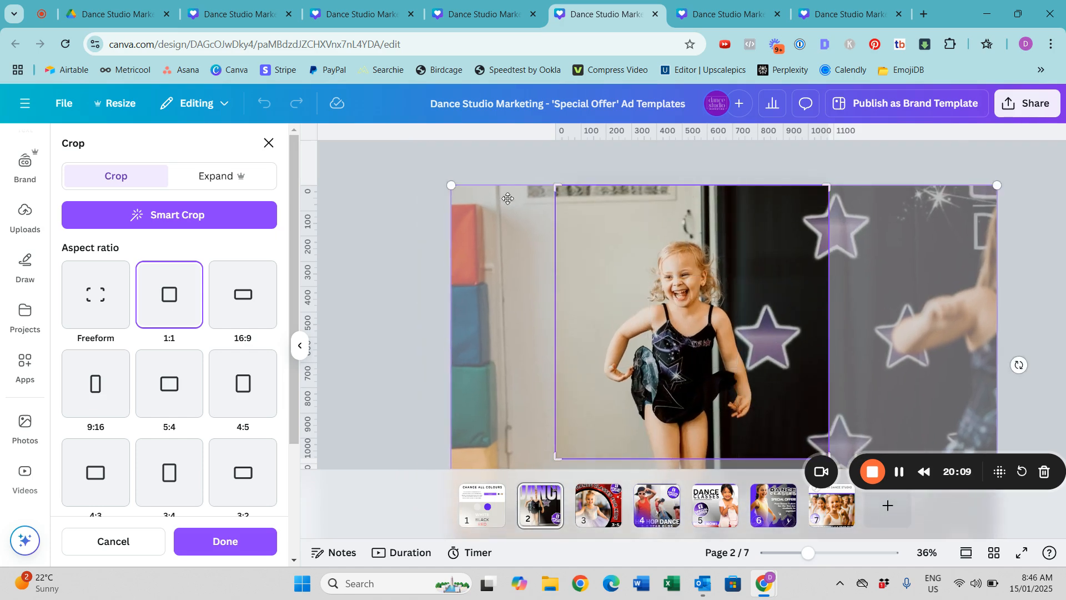
left_click_drag(452, 185, 314, 119)
left_click_drag(430, 218, 479, 233)
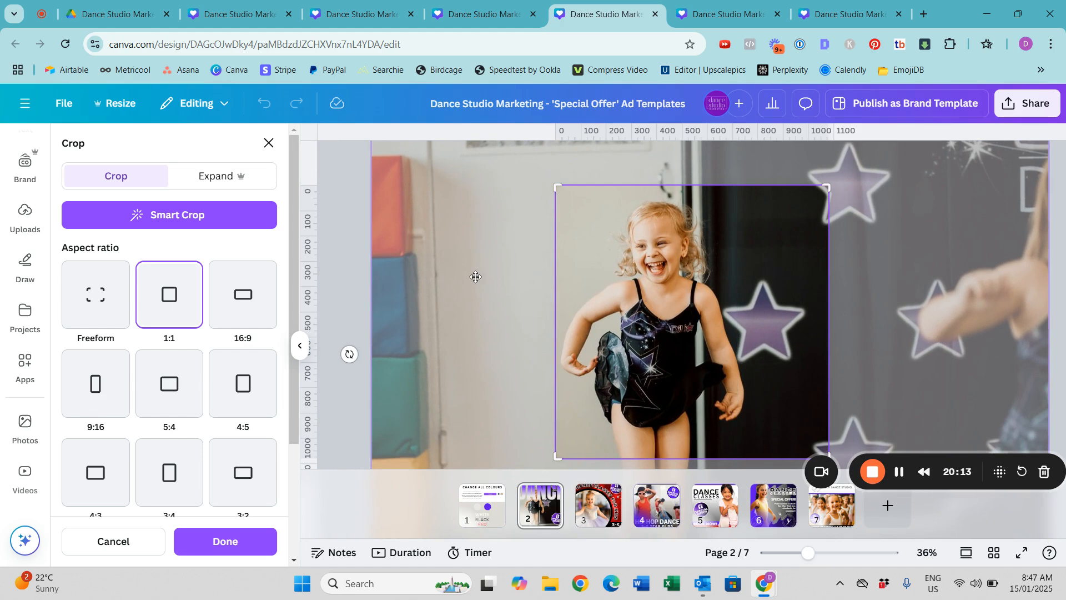
left_click(225, 541)
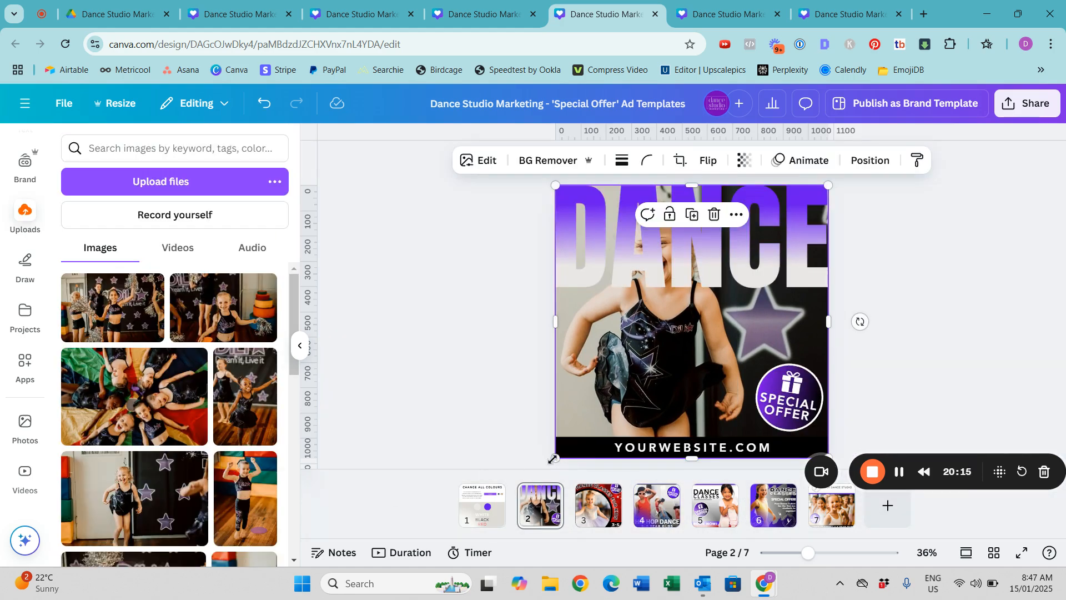
Duplicate the girl's photo, remove the copy's background, and align the cut-out exactly over the original
left_click(691, 216)
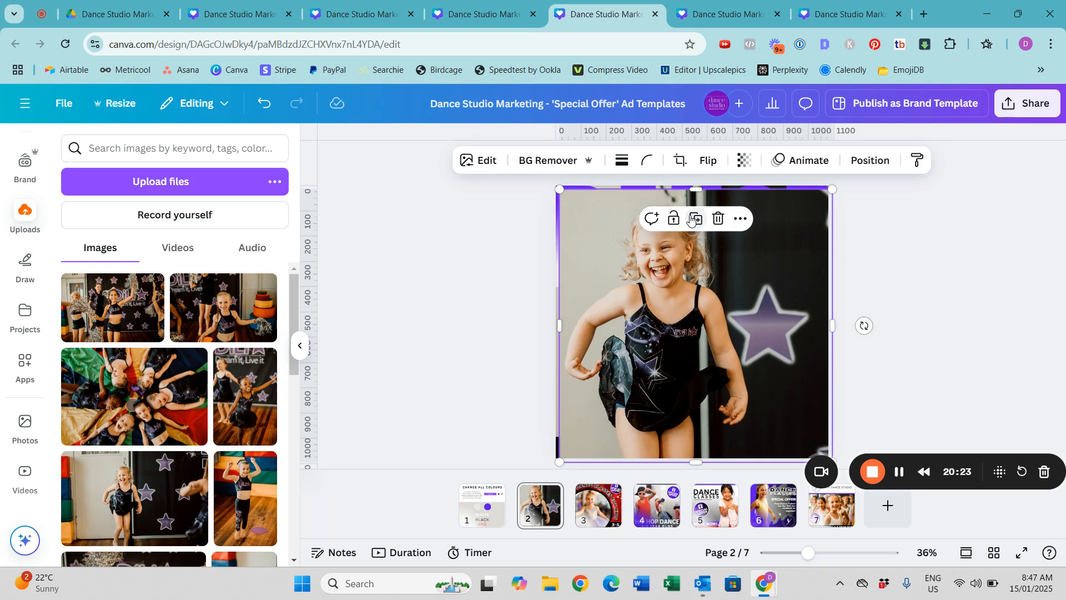
left_click(550, 161)
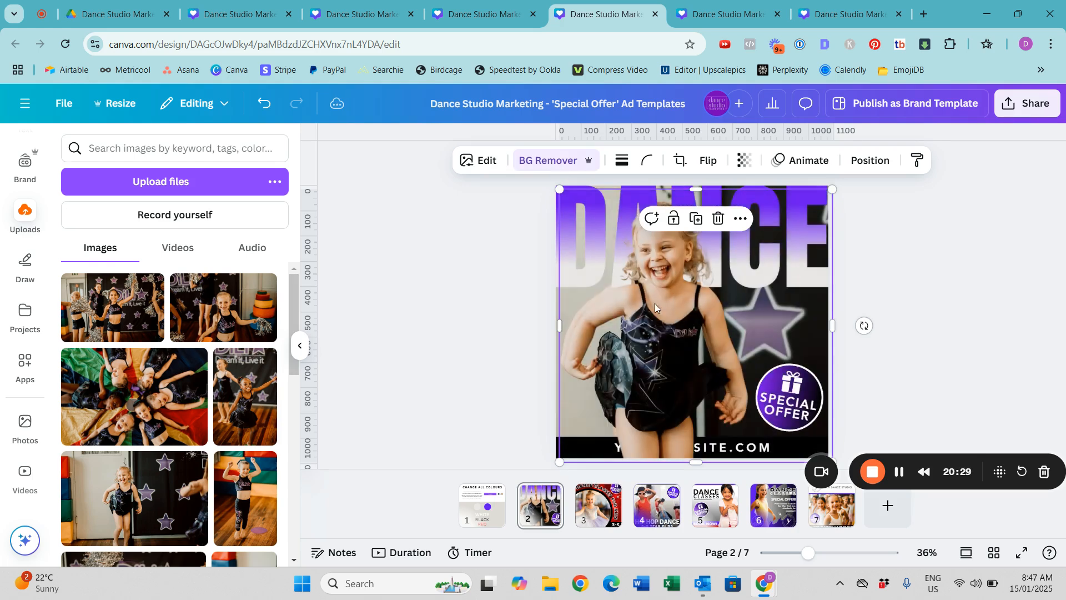
left_click_drag(668, 305, 664, 301)
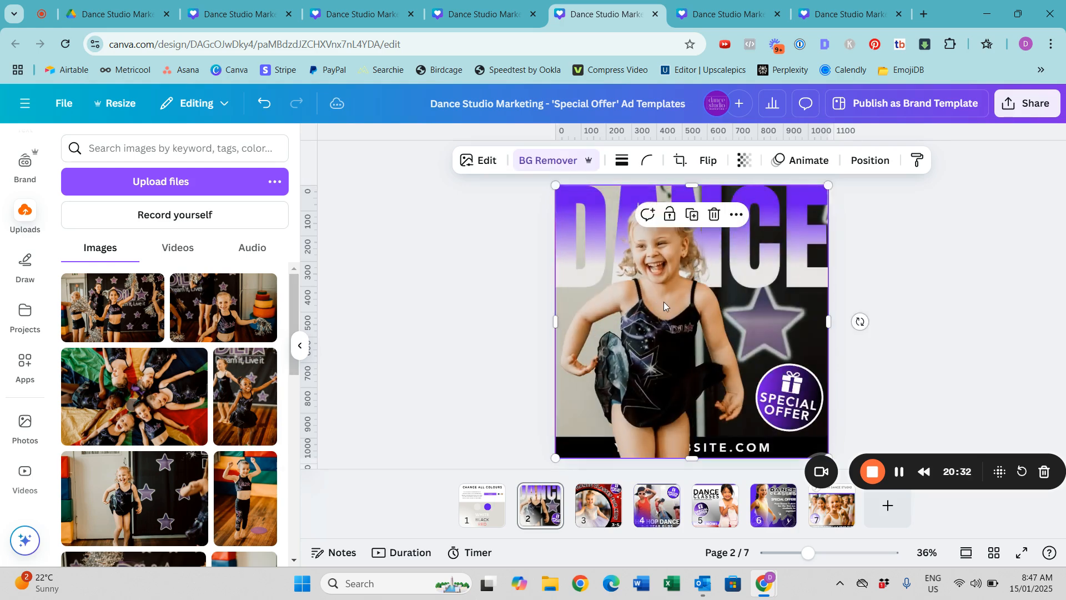
Reorder the cut-out girl's layer to sit below the black website banner but above the 'DANCE' text
left_click(870, 160)
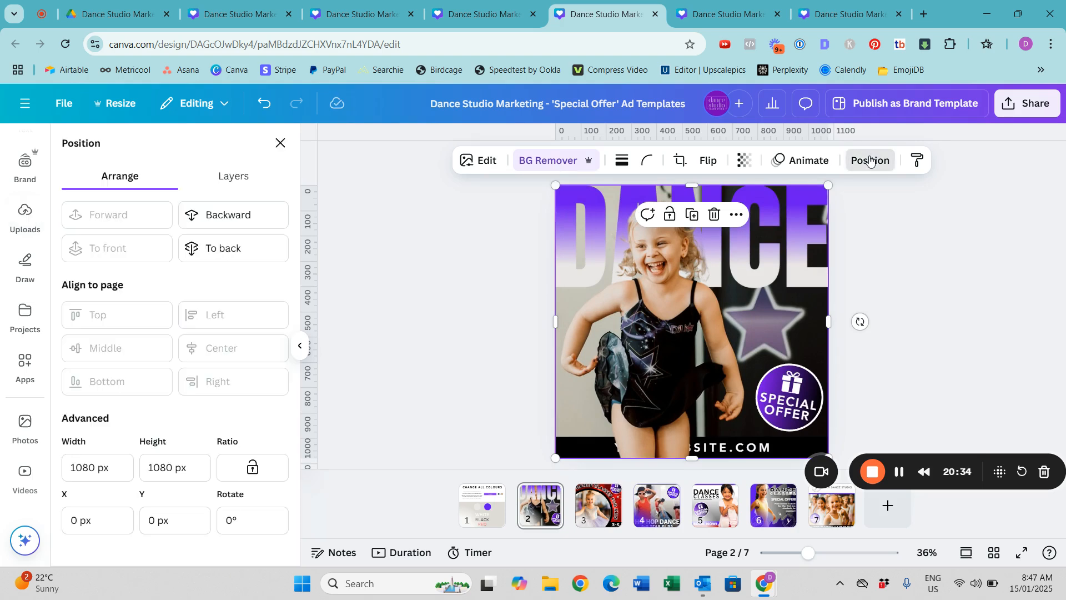
left_click(245, 177)
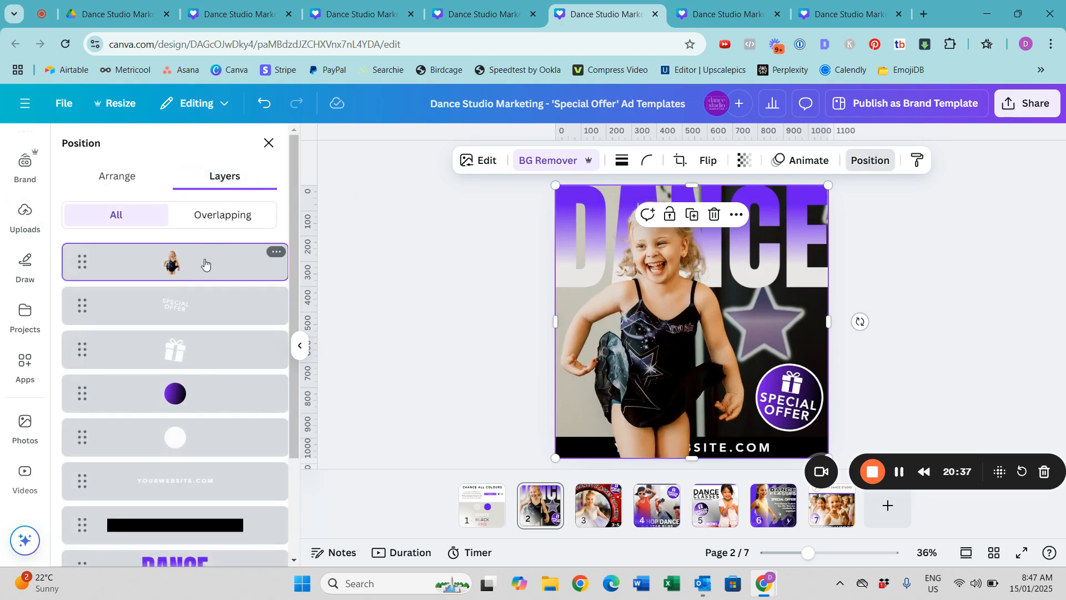
left_click_drag(204, 261, 208, 471)
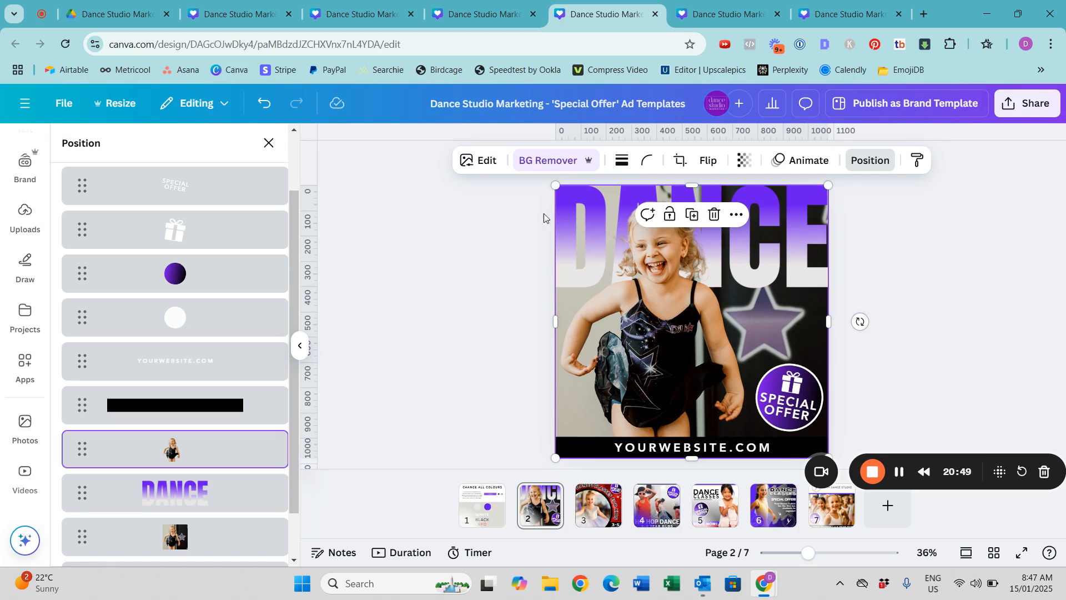
Adjust the cut-out girl's image with temperature 5 and brightness 11, slightly raise one further adjustment, and deselect it
left_click(486, 170)
left_click(104, 194)
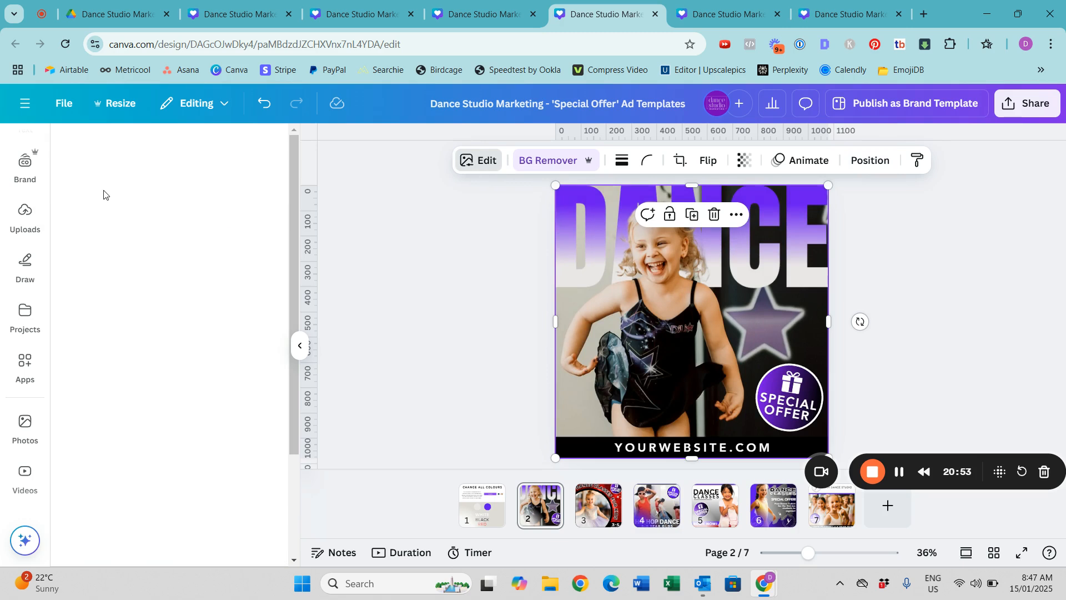
left_click_drag(150, 328, 160, 330)
left_click_drag(150, 465, 159, 470)
left_click_drag(157, 332, 154, 329)
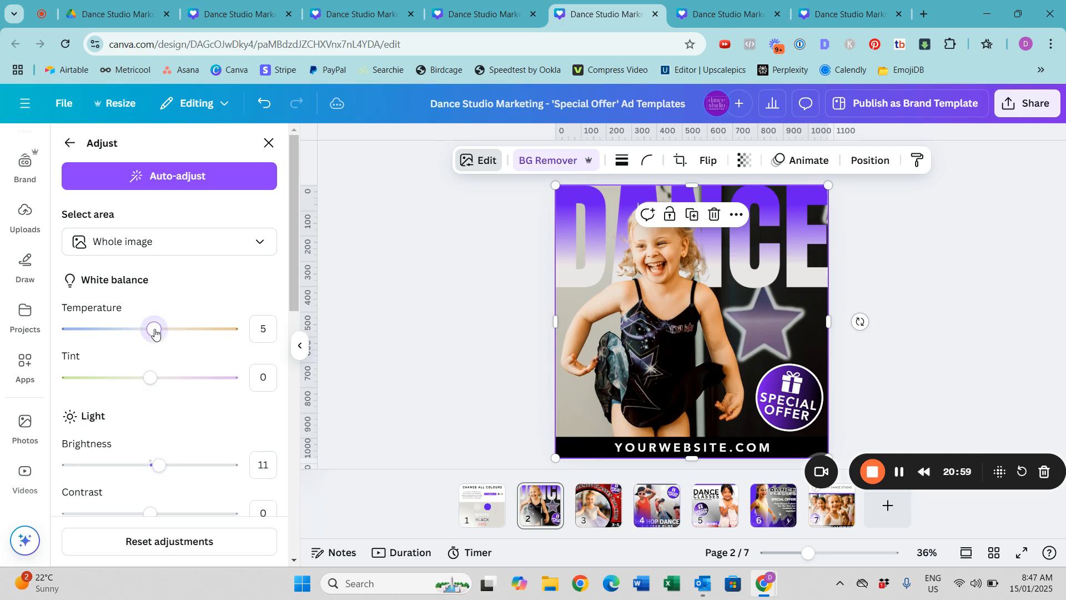
left_click_drag(295, 309, 295, 462)
left_click_drag(150, 452, 157, 452)
left_click(891, 331)
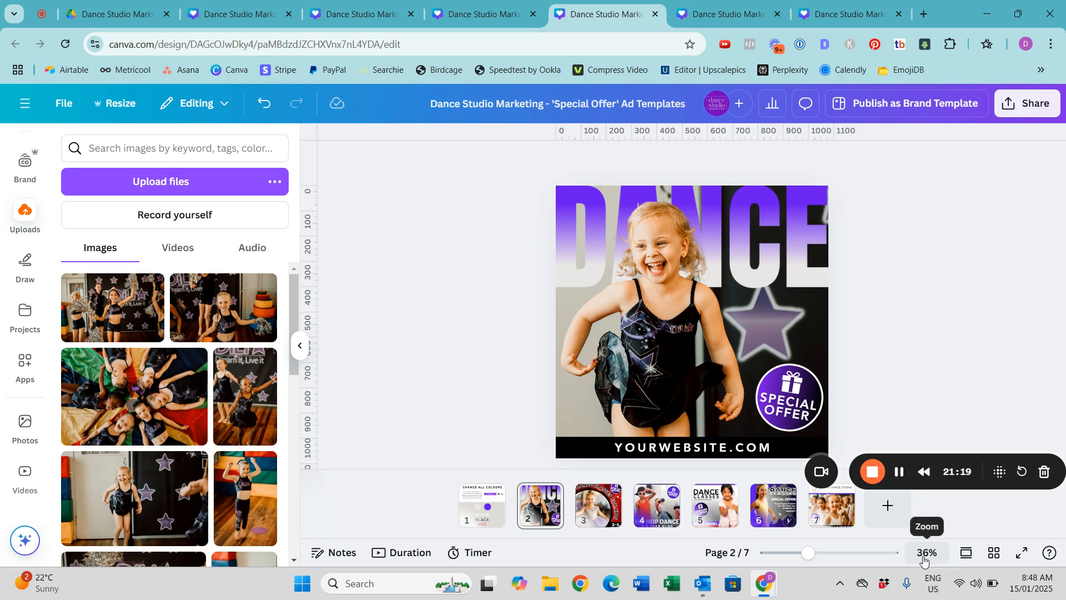
left_click(924, 555)
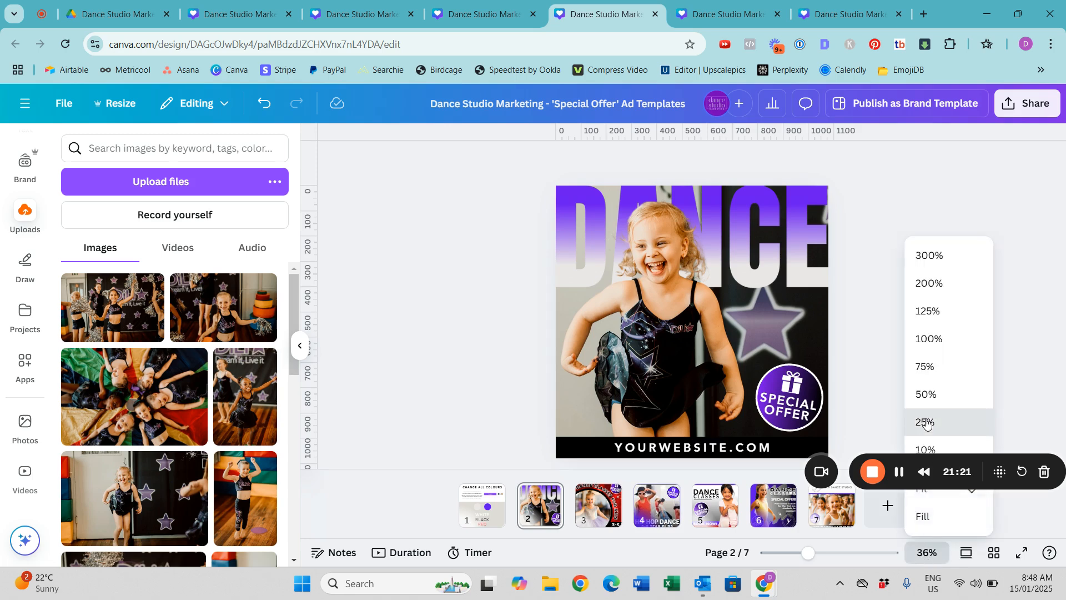
left_click(926, 423)
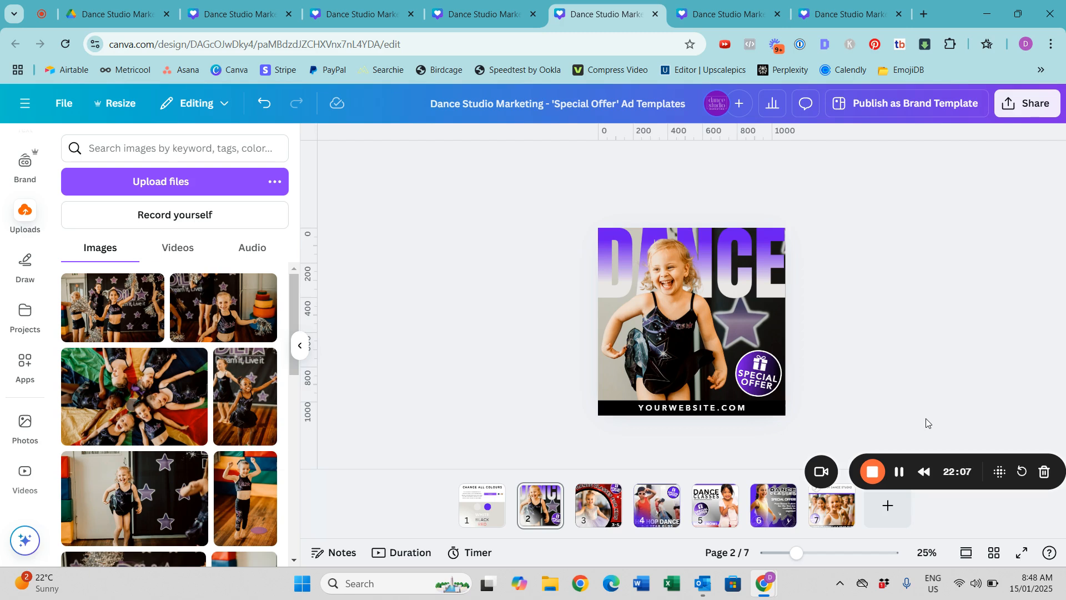
left_click_drag(796, 553, 810, 560)
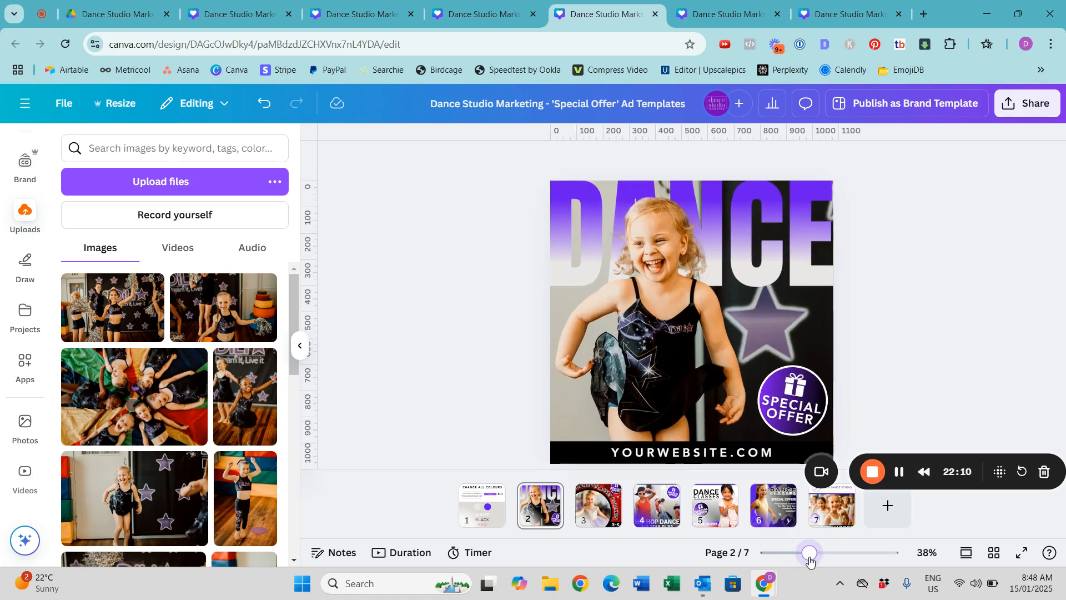
In the 'Preschool' ad templates, replace the four collage photos on page 6 with uploaded studio photos of the young dancers
left_click(744, 4)
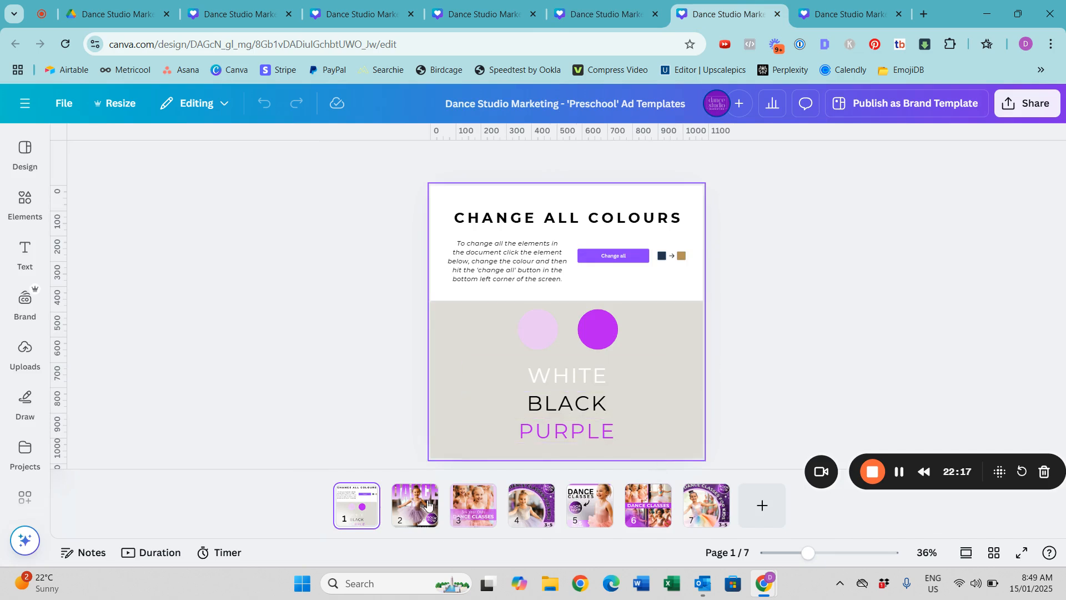
left_click(646, 498)
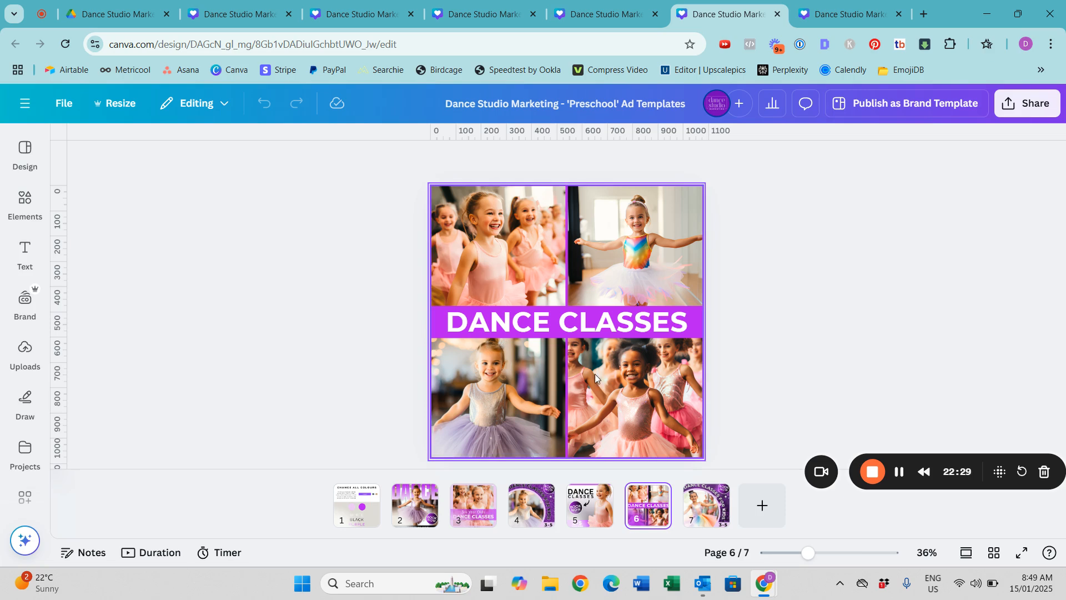
left_click(25, 351)
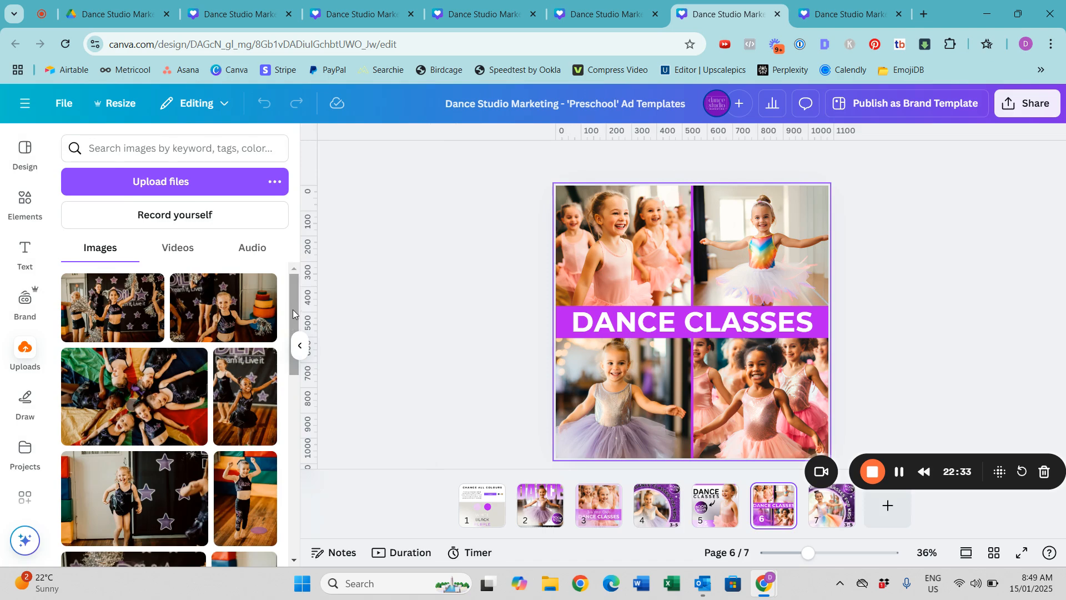
scroll(126, 368, "down", 1)
left_click_drag(126, 368, 622, 244)
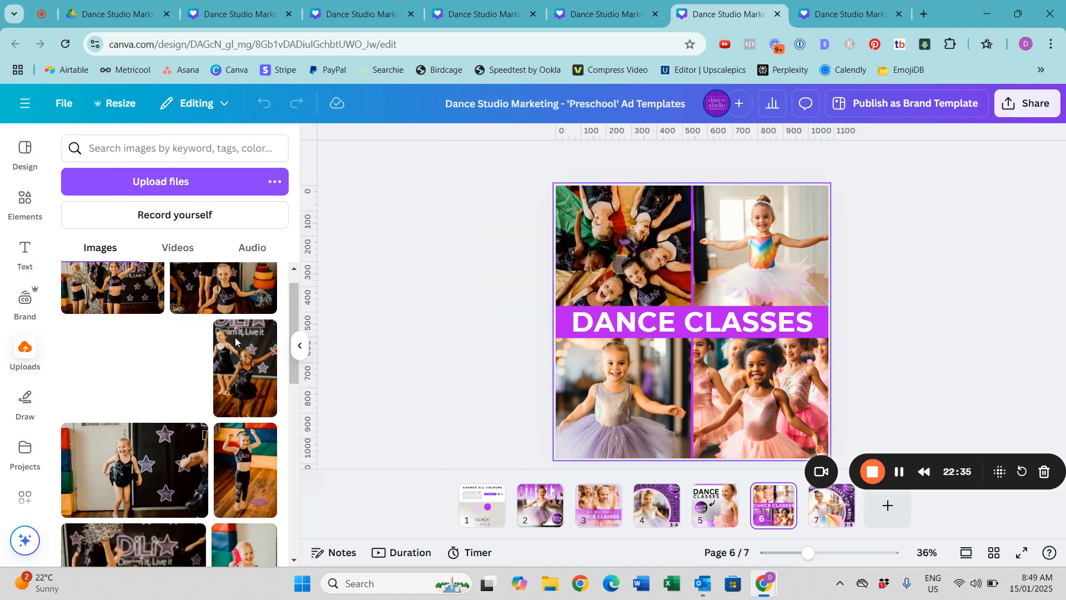
left_click_drag(135, 488, 749, 257)
left_click_drag(245, 369, 588, 393)
scroll(295, 357, "down", 3)
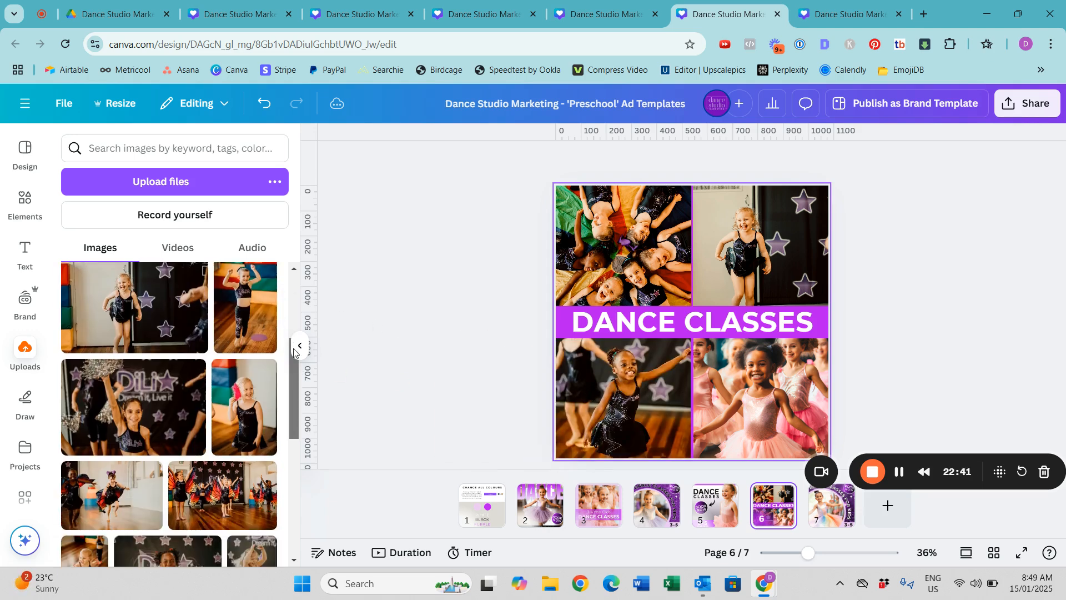
left_click_drag(244, 386, 739, 378)
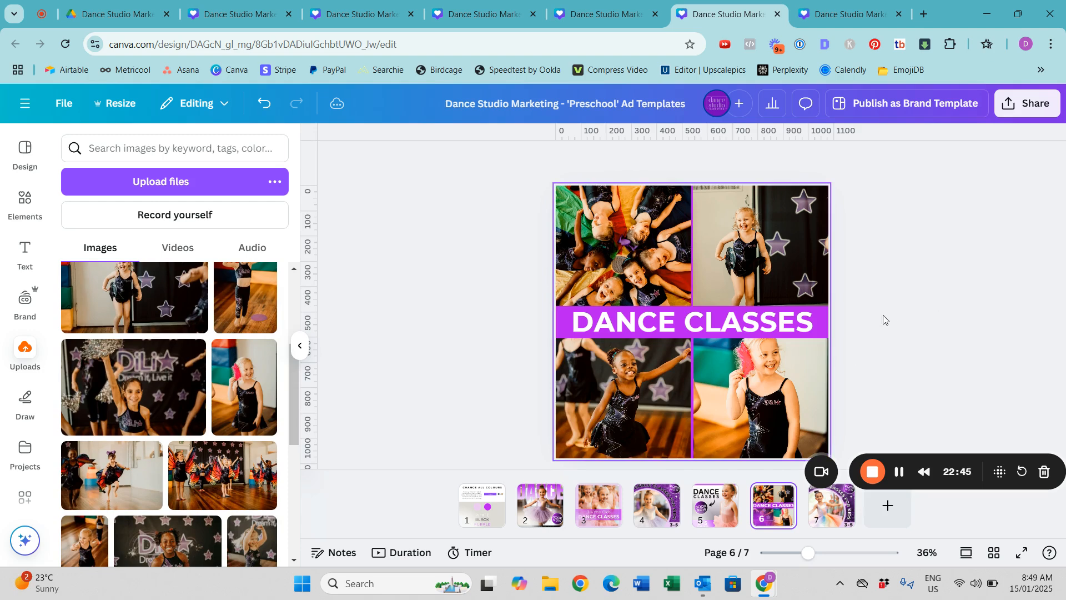
Switch to the 'Adult Classes' ad templates, go to page 3 and open the stock photo library
left_click(838, 12)
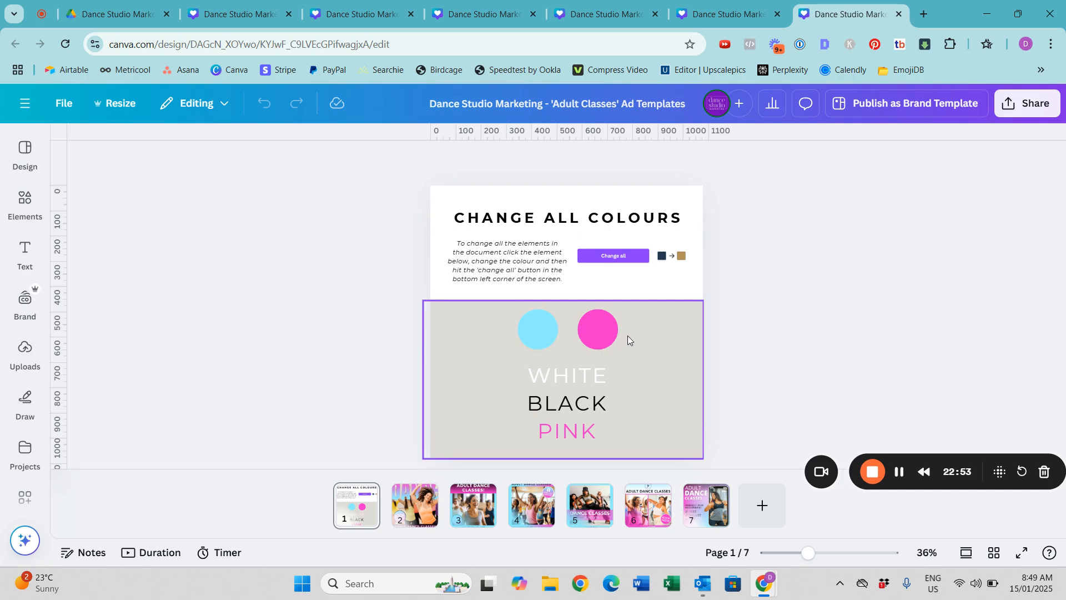
left_click(479, 509)
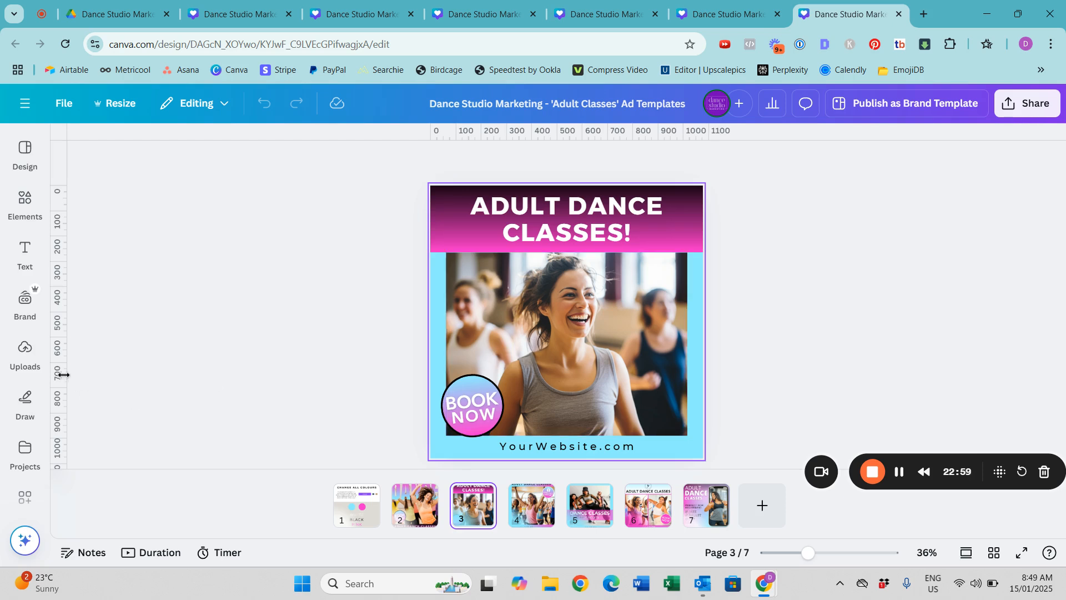
left_click(49, 353)
left_click(47, 300)
scroll(44, 311, "down", 1)
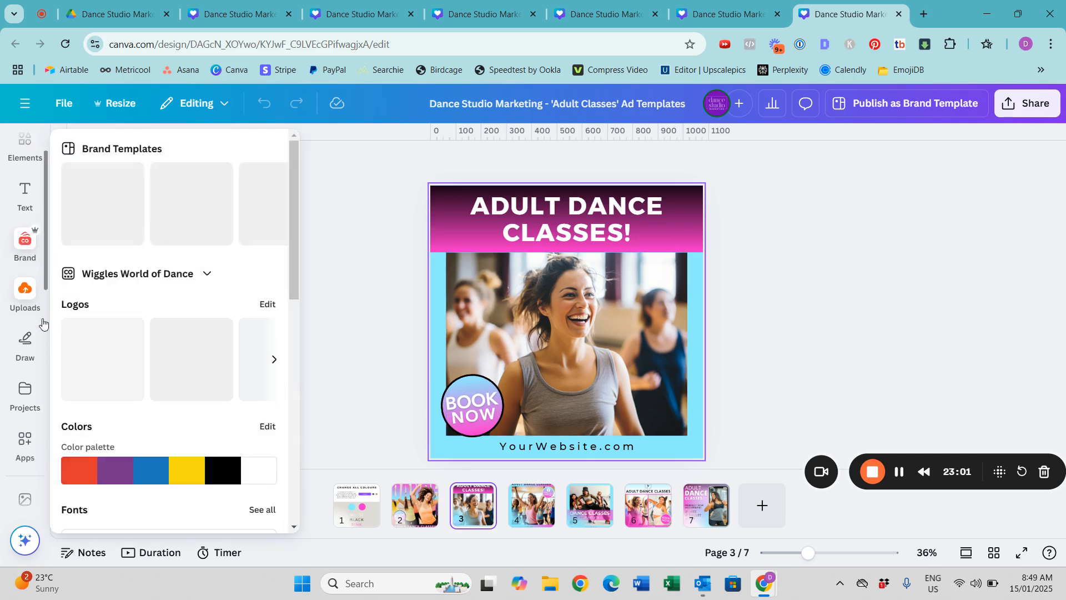
scroll(43, 328, "down", 2)
left_click(24, 400)
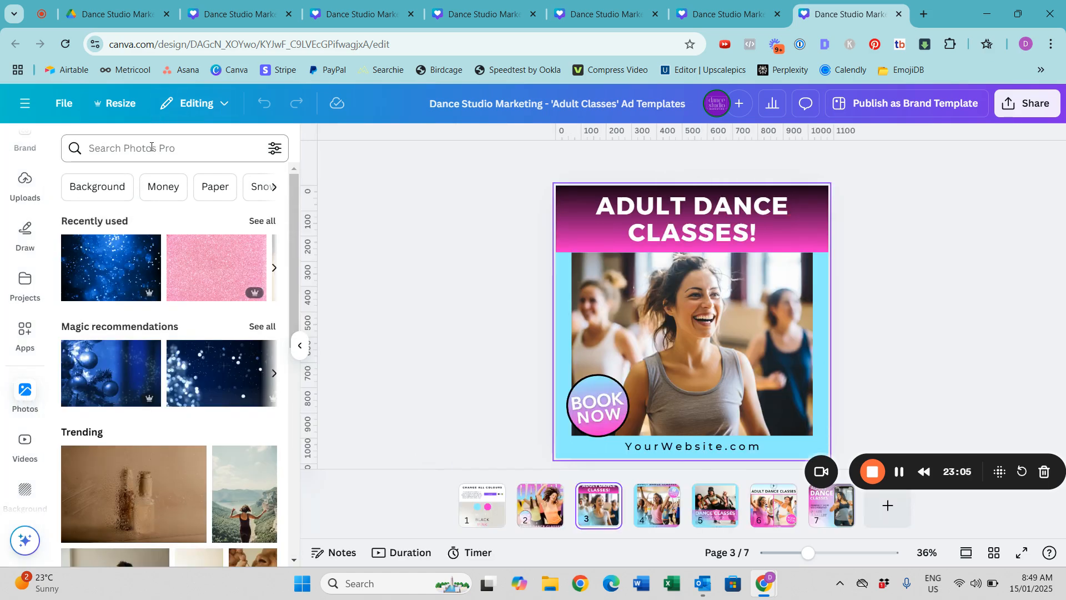
Search the stock photos for 'adult dance class'
left_click(151, 146)
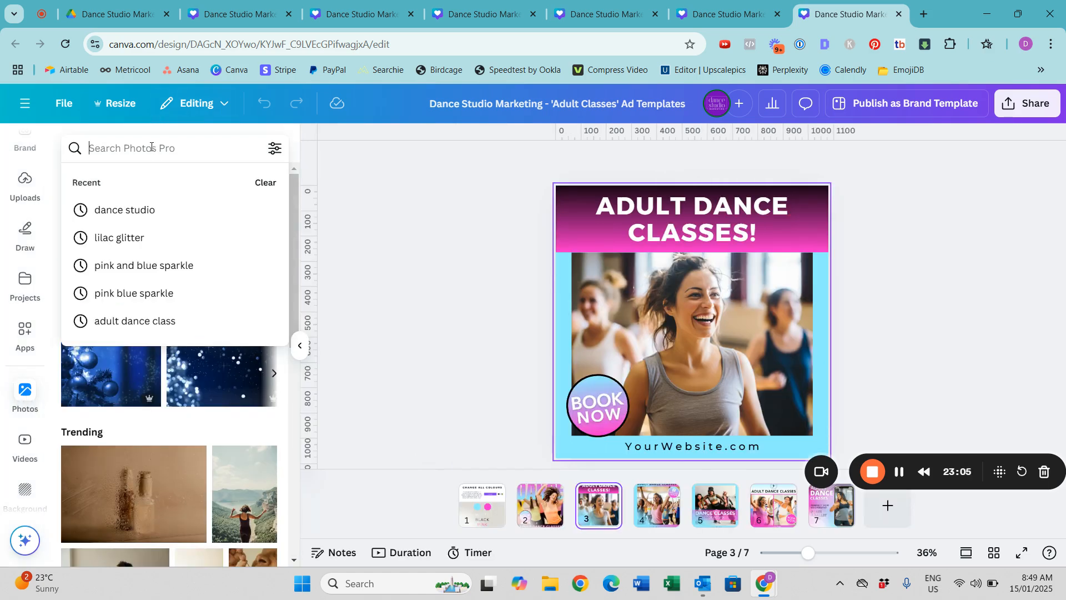
type("adult da")
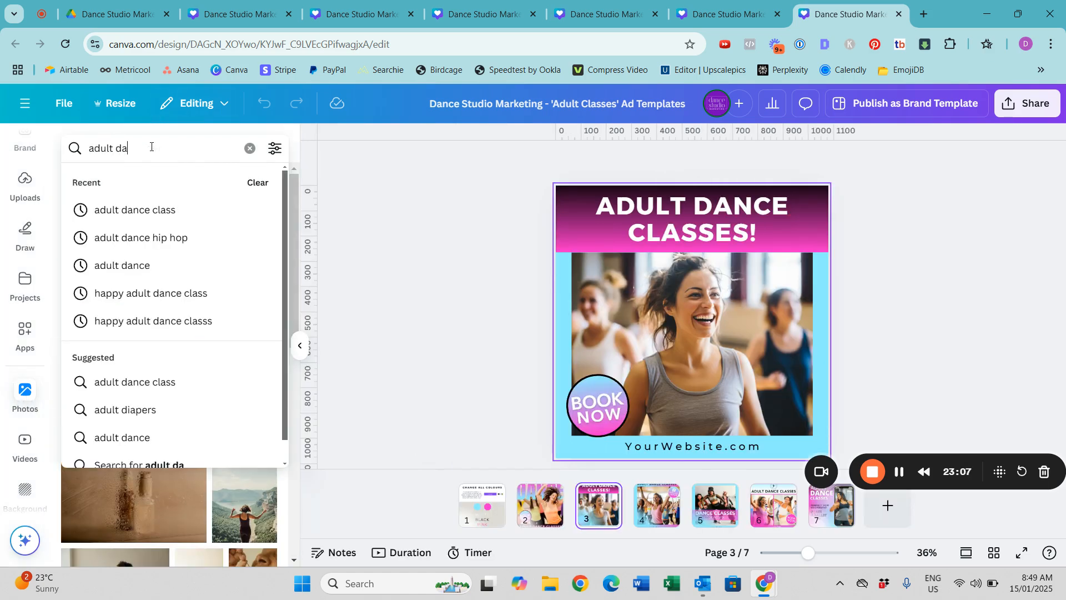
type("nce classs")
key("Return")
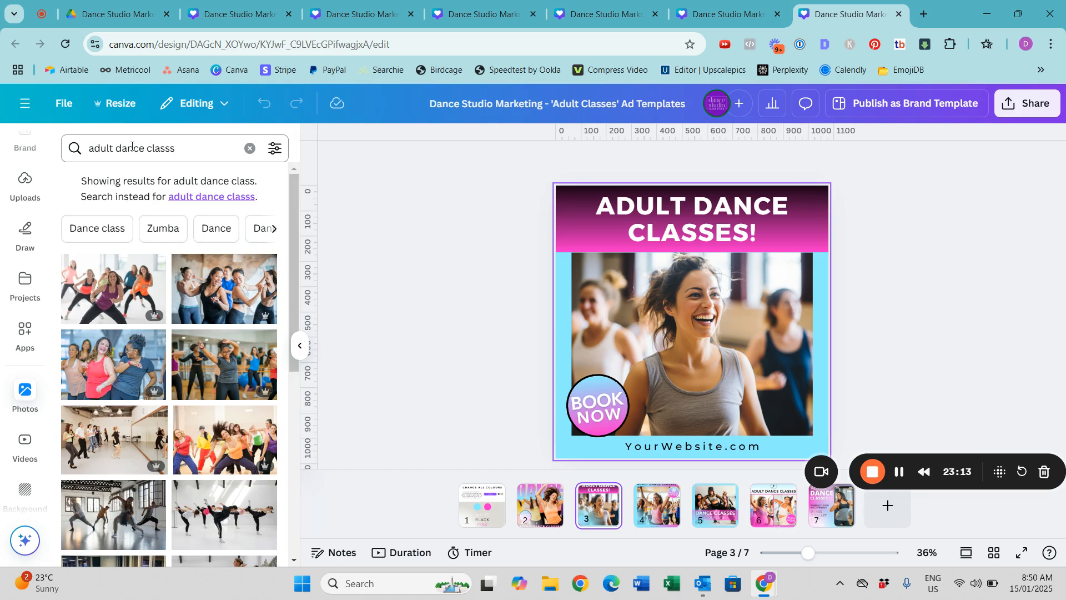
Change the stock photo search to 'adult ballet class'
left_click(143, 149)
left_click_drag(144, 150, 117, 149)
type("ba")
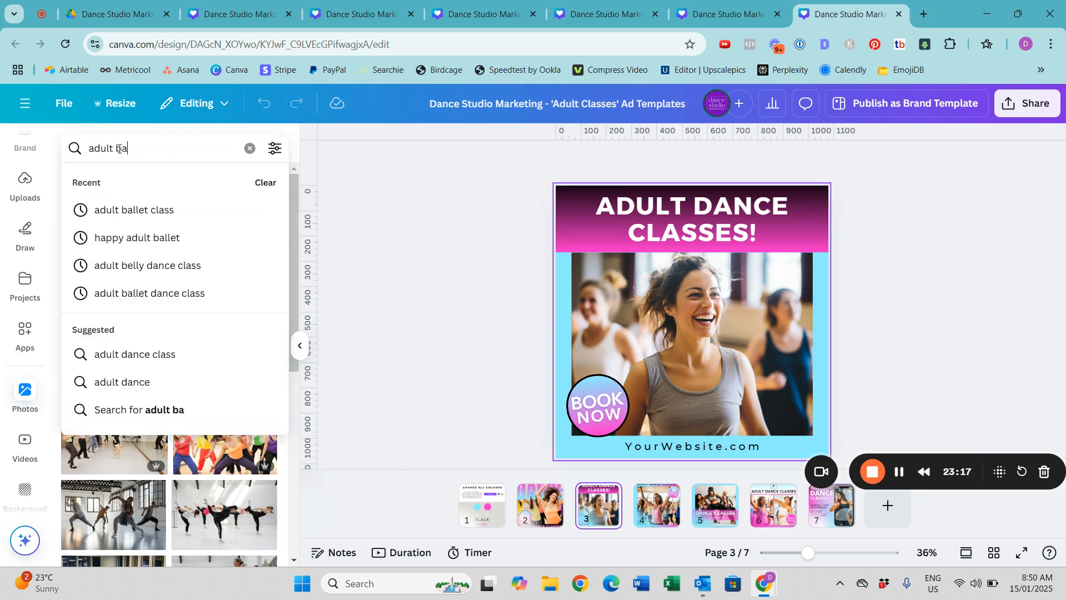
type("llet class")
key("Return")
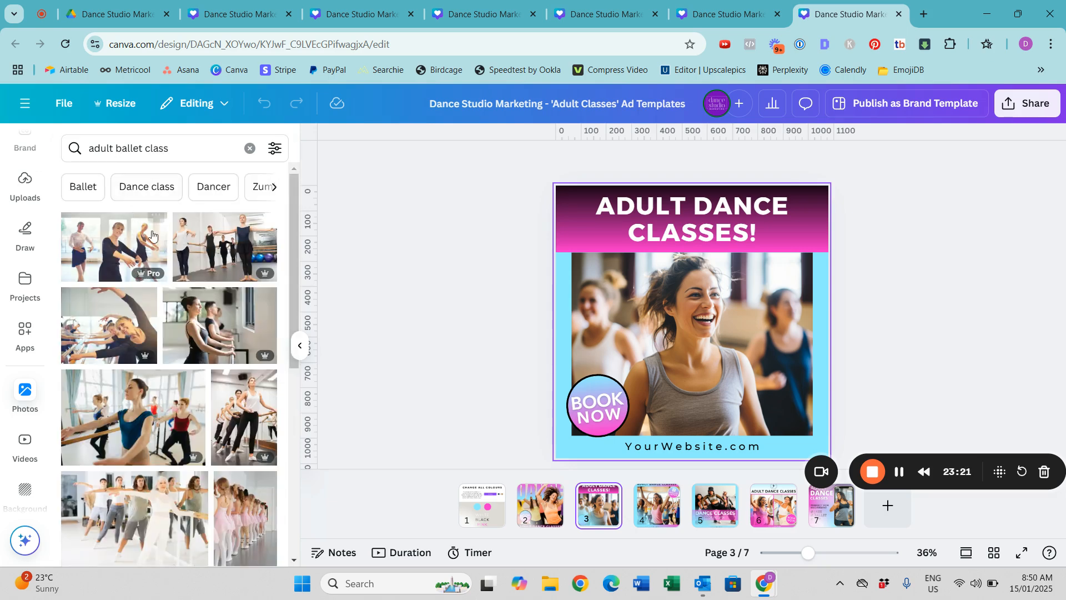
Try two barre-class photos in page 3's photo frame: the smiling woman stretching, enlarged within its crop, and the dancer in the blue leotard
left_click_drag(133, 333, 704, 326)
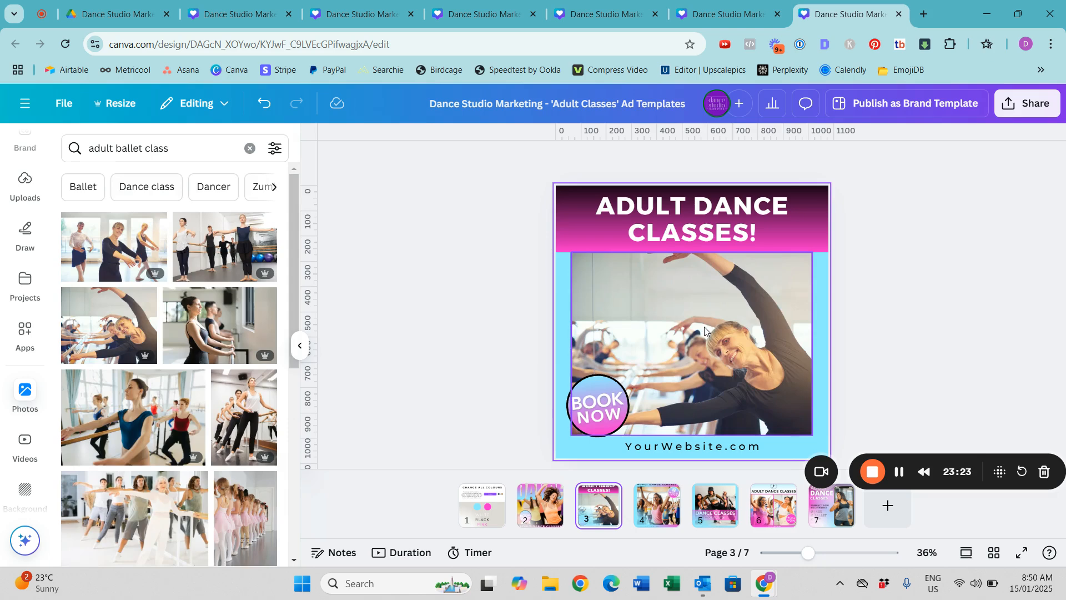
double_click(704, 326)
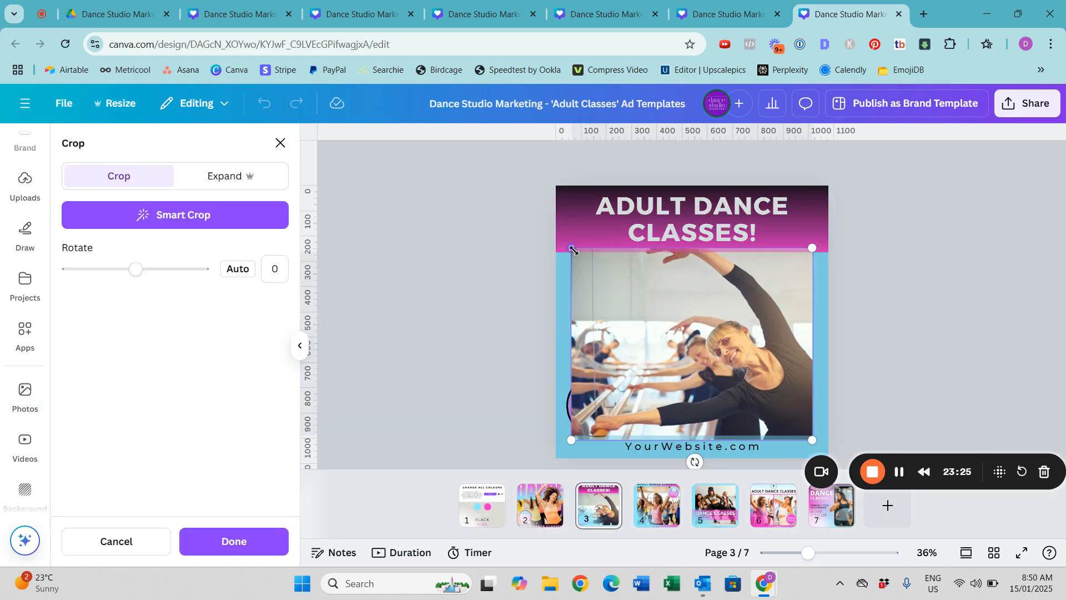
left_click_drag(573, 250, 528, 228)
left_click(839, 324)
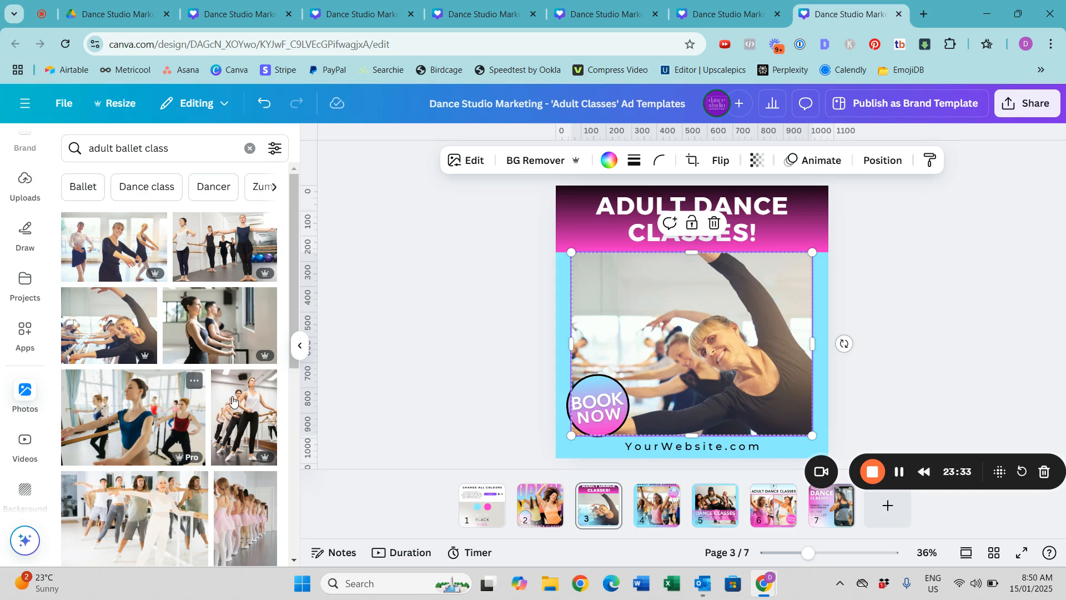
left_click_drag(111, 433, 622, 325)
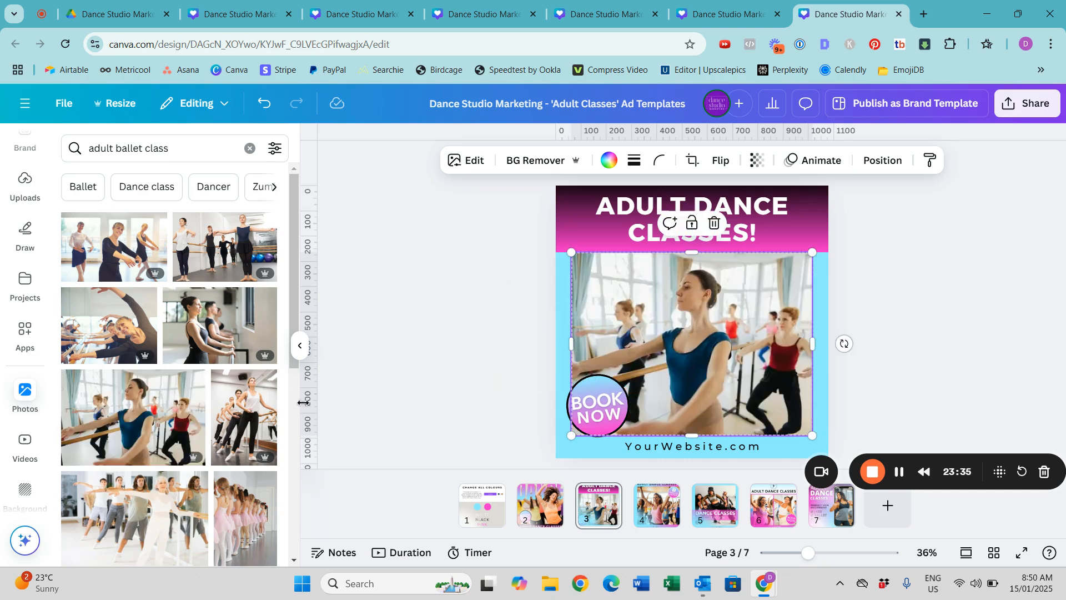
Replace page 3's photo with the stock image of women in black stretching overhead, then shift and enlarge it within the frame
scroll(168, 483, "down", 4)
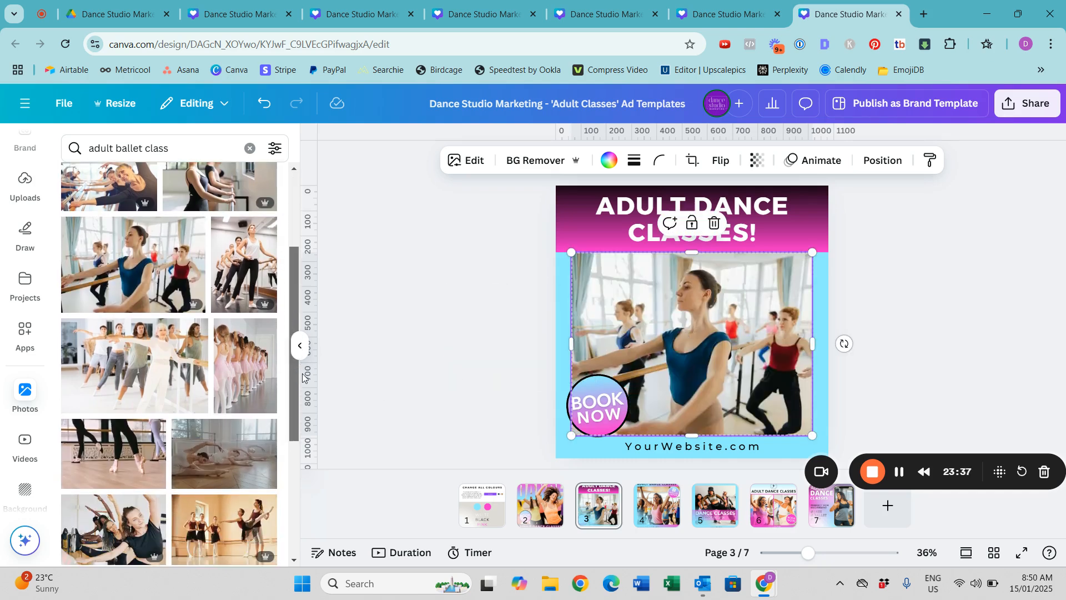
left_click_drag(158, 477, 665, 278)
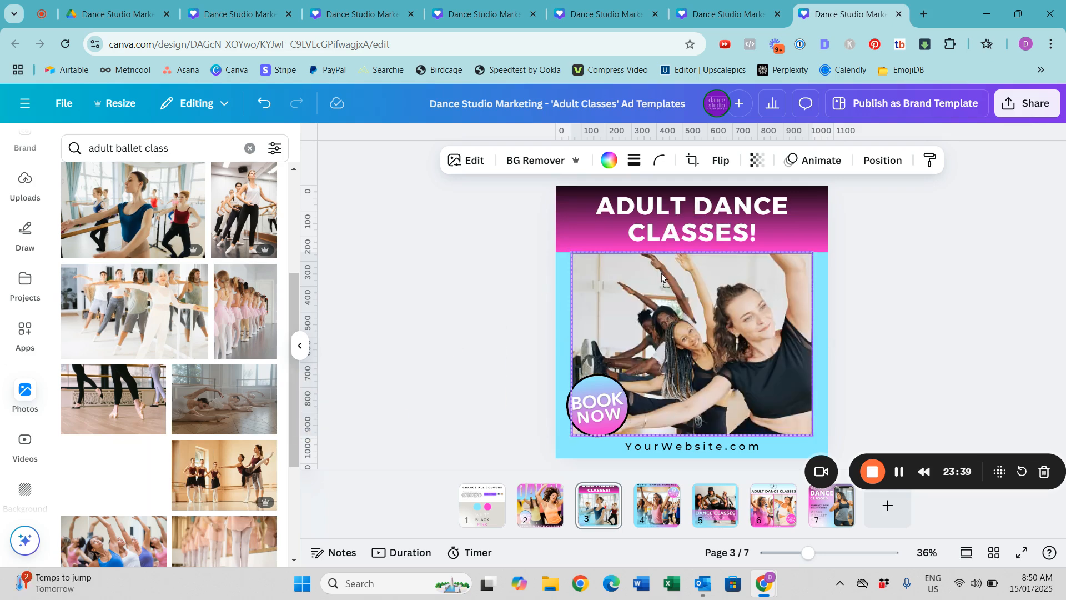
double_click(705, 333)
left_click_drag(704, 333, 661, 334)
left_click_drag(537, 257, 522, 256)
left_click(887, 283)
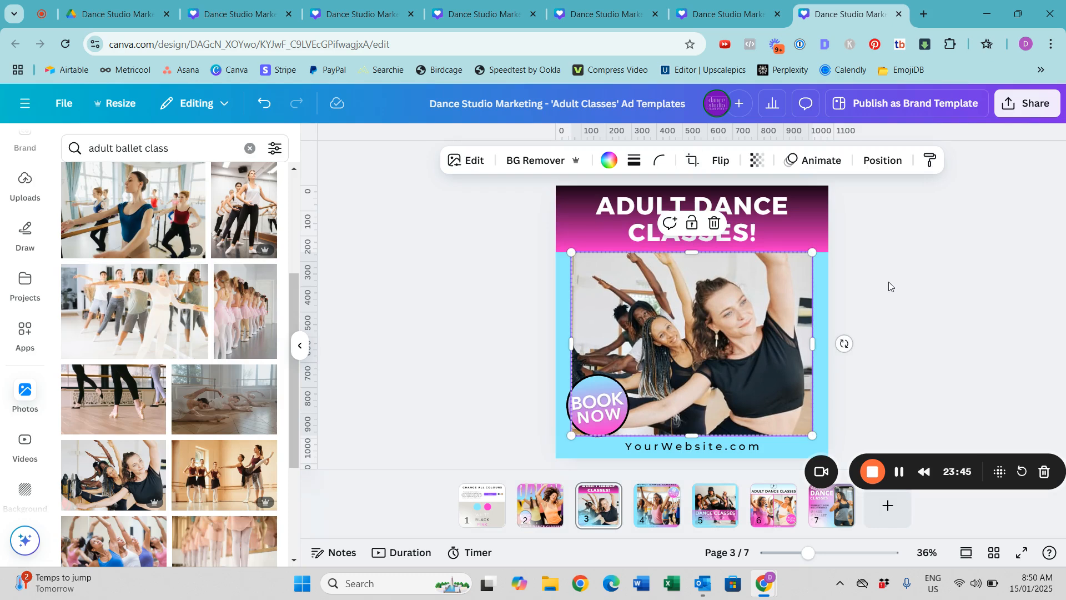
left_click(888, 282)
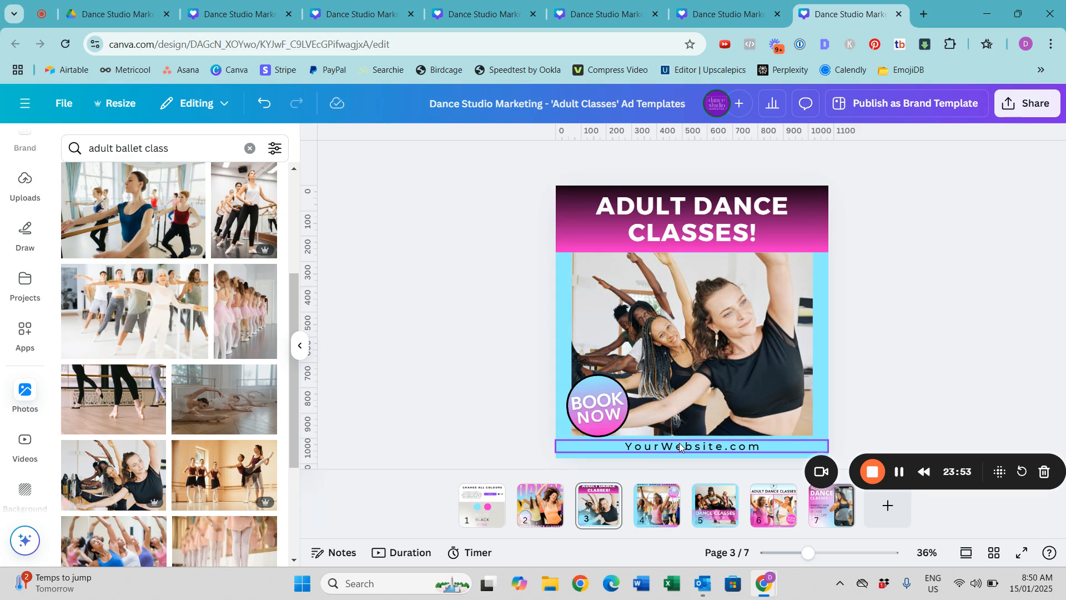
Switch to the 'Dance Studio Marketing - Ad Template Bundle.pdf' file in Google Drive
left_click(119, 15)
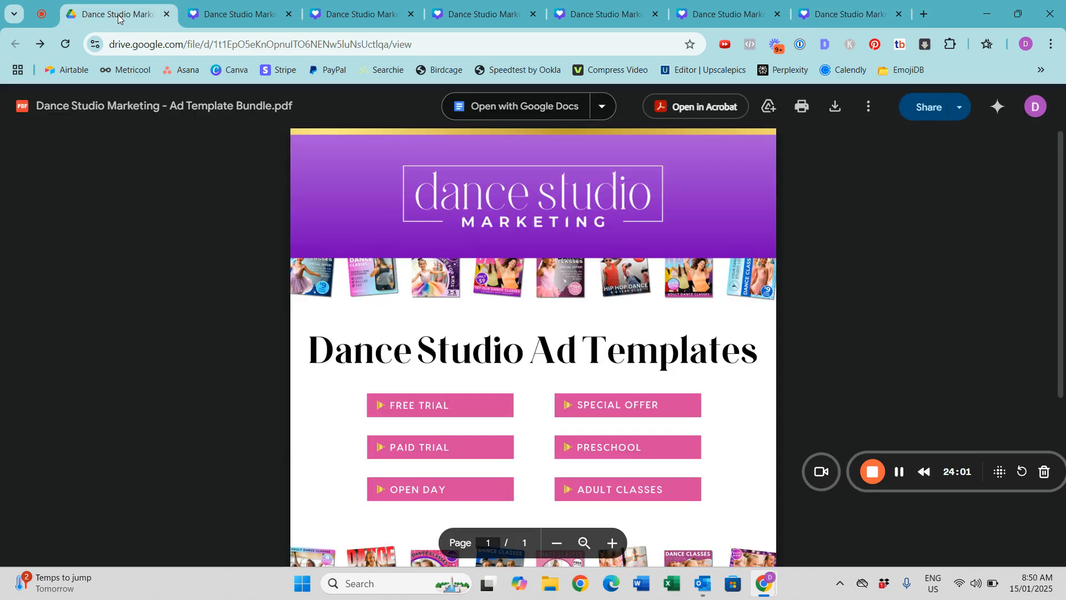